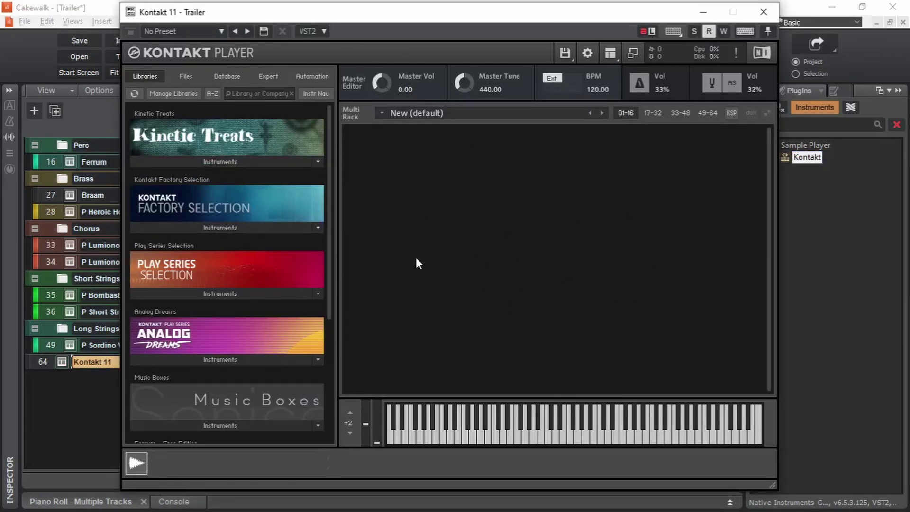
Look through the interface display options and the list of installed libraries in Kontakt Player.
{"action": "left_click", "coordinate": [614, 57]}
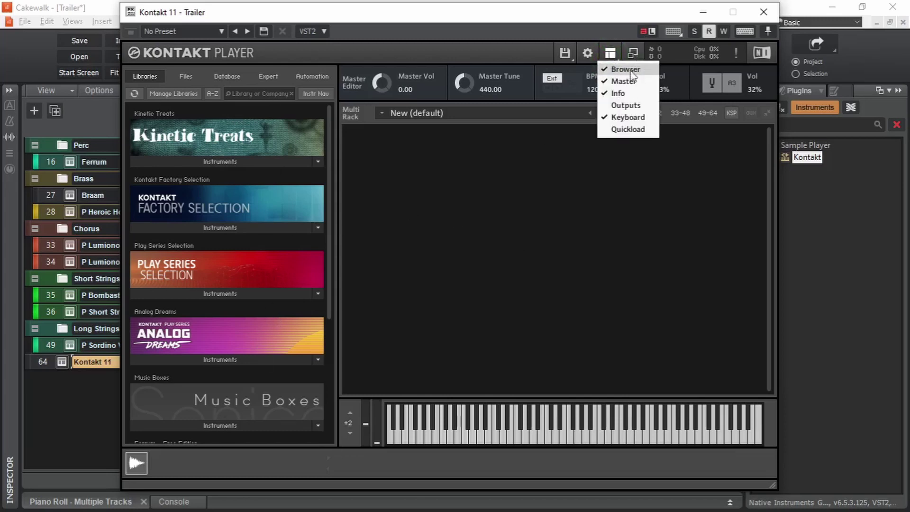
{"action": "left_click", "coordinate": [345, 124]}
{"action": "scroll", "coordinate": [237, 208], "scroll_direction": "down", "scroll_amount": 5}
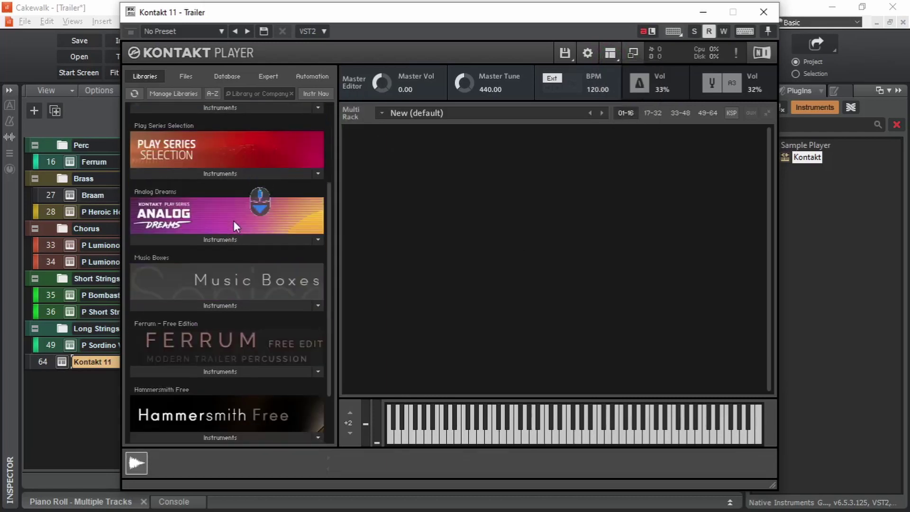
{"action": "scroll", "coordinate": [237, 344], "scroll_direction": "up", "scroll_amount": 5}
{"action": "scroll", "coordinate": [242, 338], "scroll_direction": "down", "scroll_amount": 1}
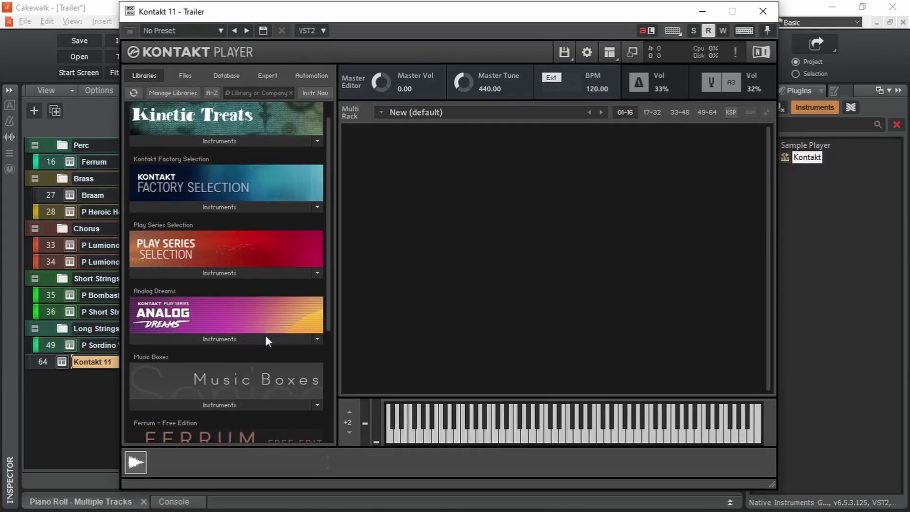
Switch to Native Access and maximize its window.
{"action": "key", "text": "alt+Tab"}
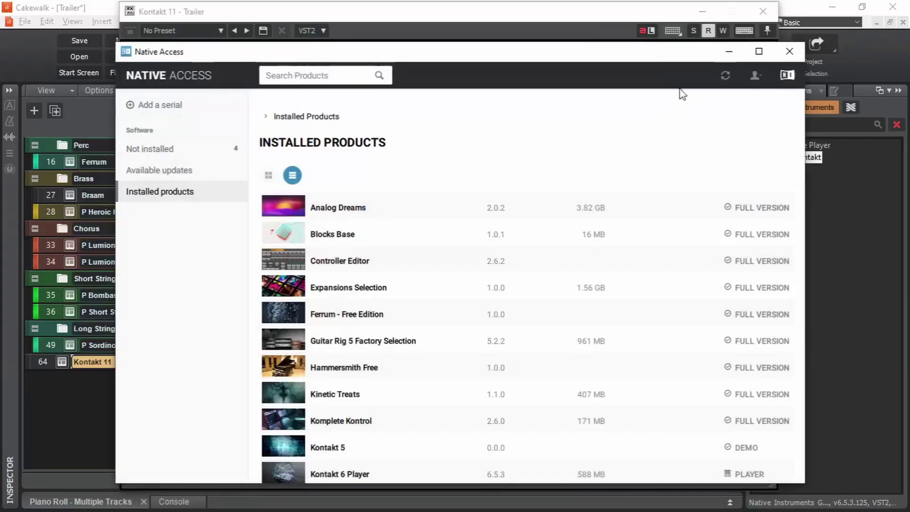
{"action": "mouse_move", "coordinate": [477, 57]}
{"action": "left_mouse_down"}
{"action": "mouse_move", "coordinate": [419, 29]}
{"action": "mouse_move", "coordinate": [483, 59]}
{"action": "left_mouse_up"}
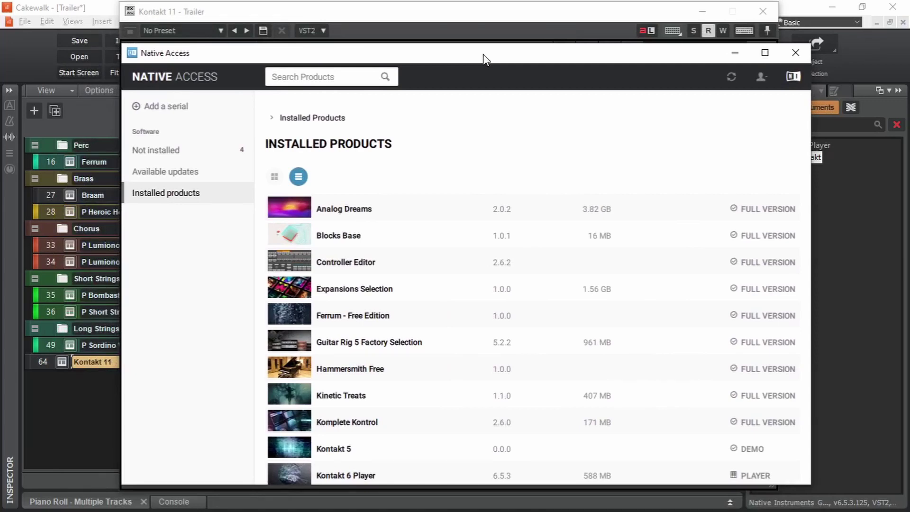
{"action": "left_click", "coordinate": [764, 53]}
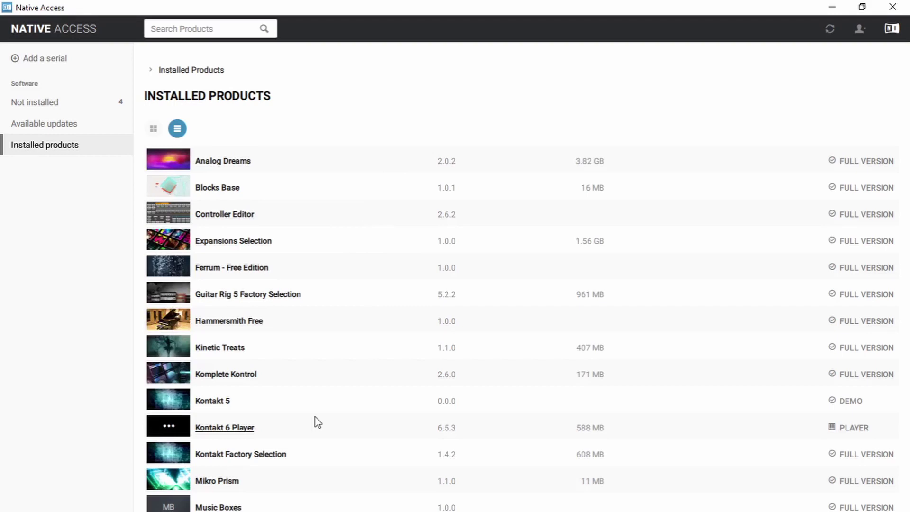
View the form for adding a serial and the install location offered for the Yangqin library, leaving both without changes.
{"action": "left_click", "coordinate": [34, 59]}
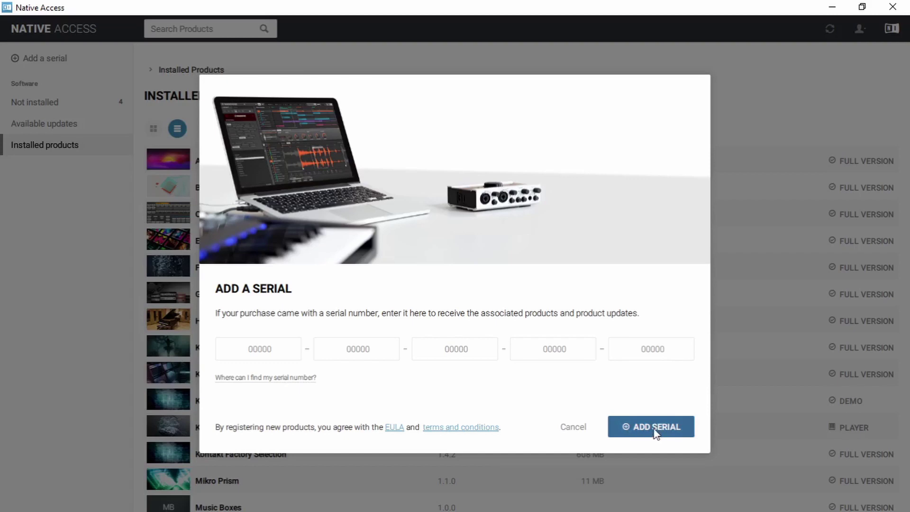
{"action": "left_click", "coordinate": [572, 427]}
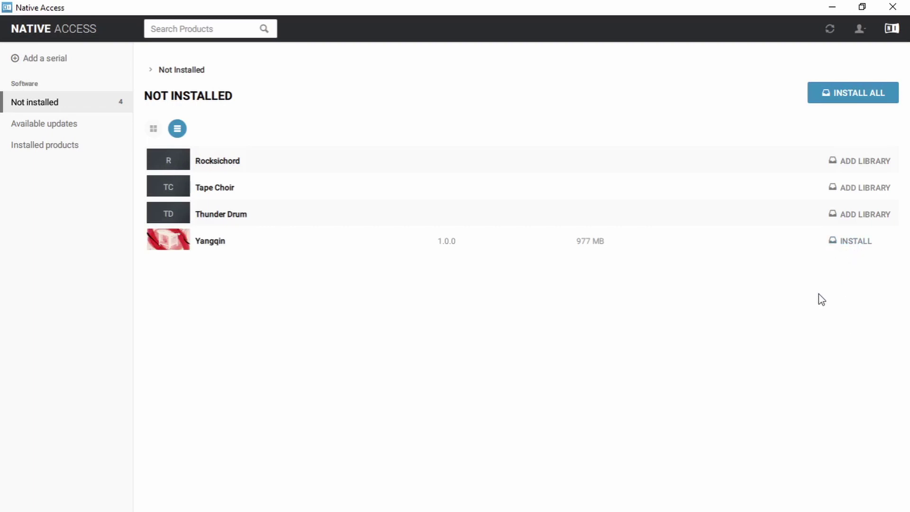
{"action": "left_click", "coordinate": [798, 242]}
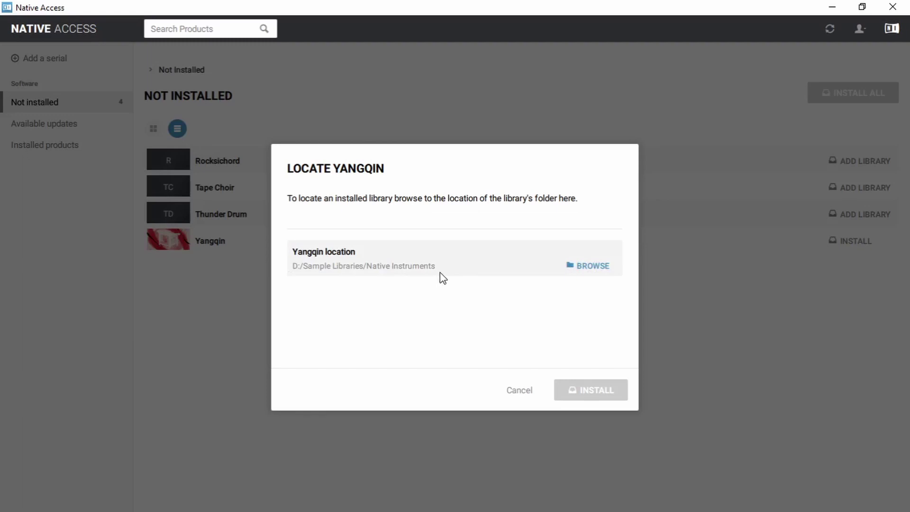
{"action": "left_click", "coordinate": [519, 391]}
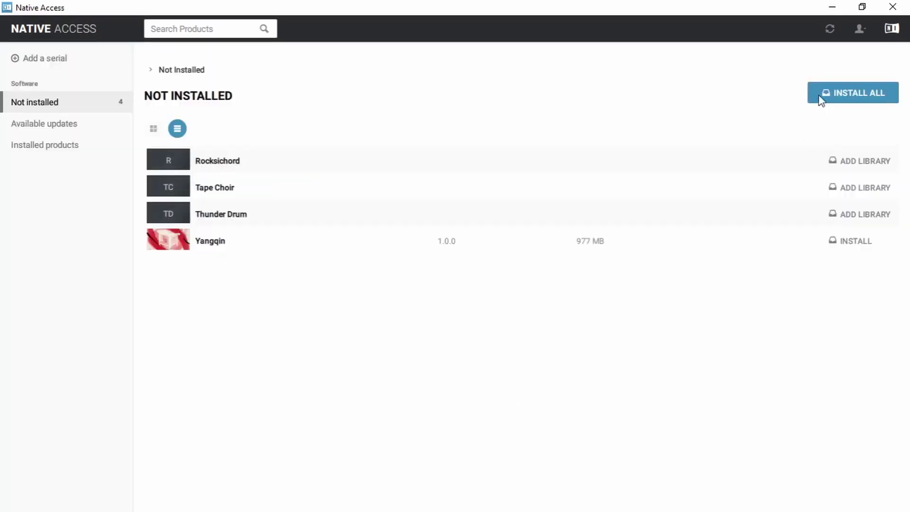
Review and save the file location preferences, and start installing the Yangqin library.
{"action": "left_click", "coordinate": [859, 31]}
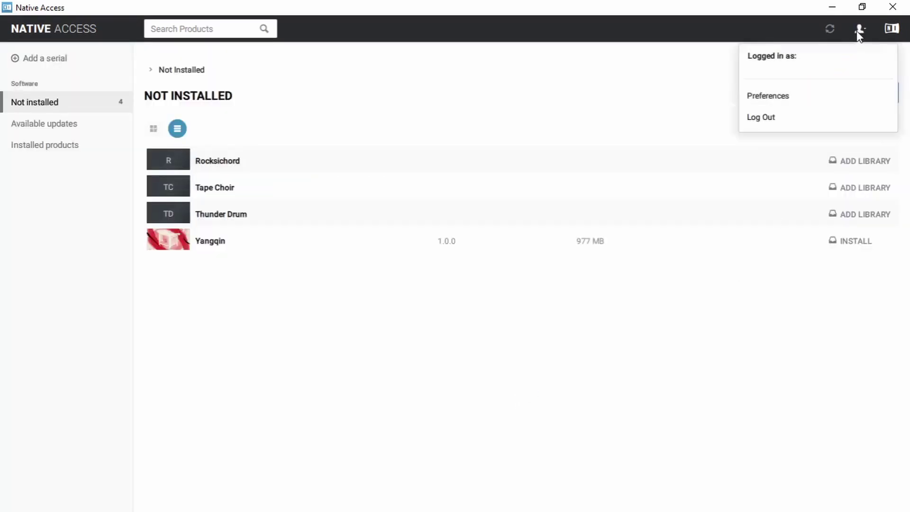
{"action": "left_click", "coordinate": [786, 97]}
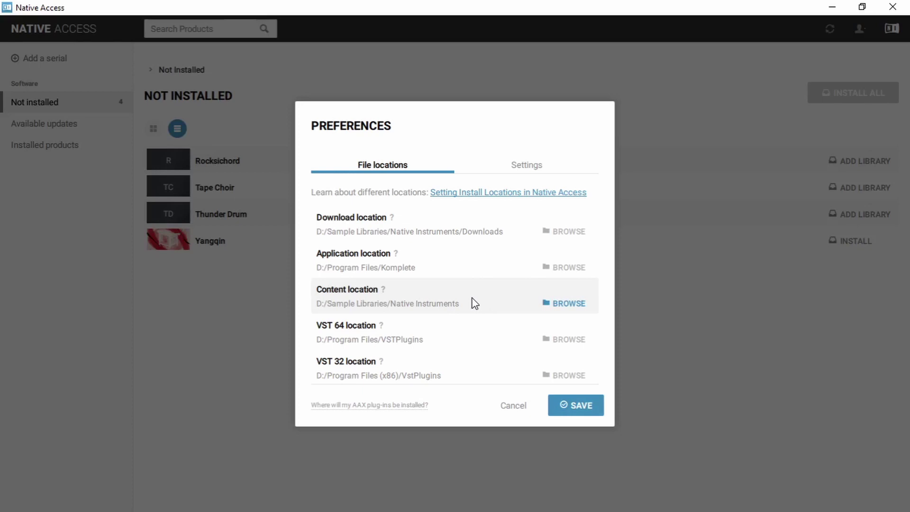
{"action": "left_click", "coordinate": [574, 405]}
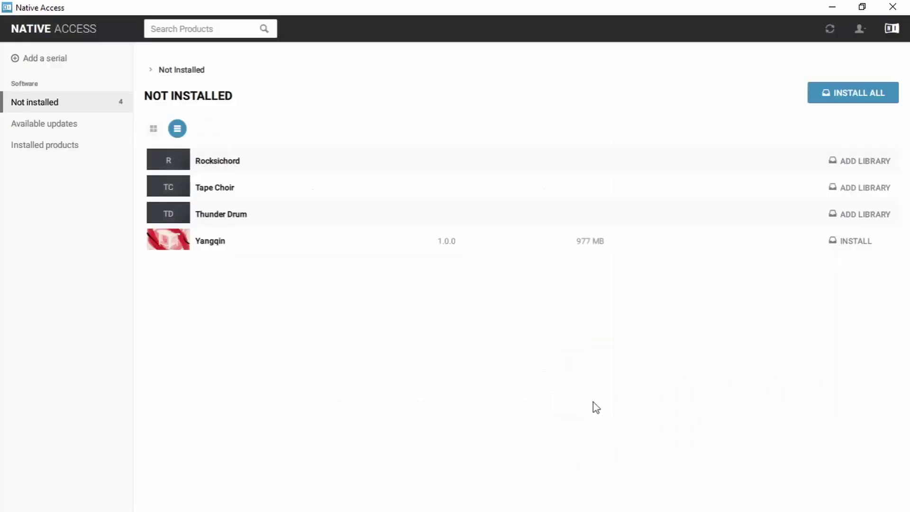
{"action": "left_click", "coordinate": [854, 242]}
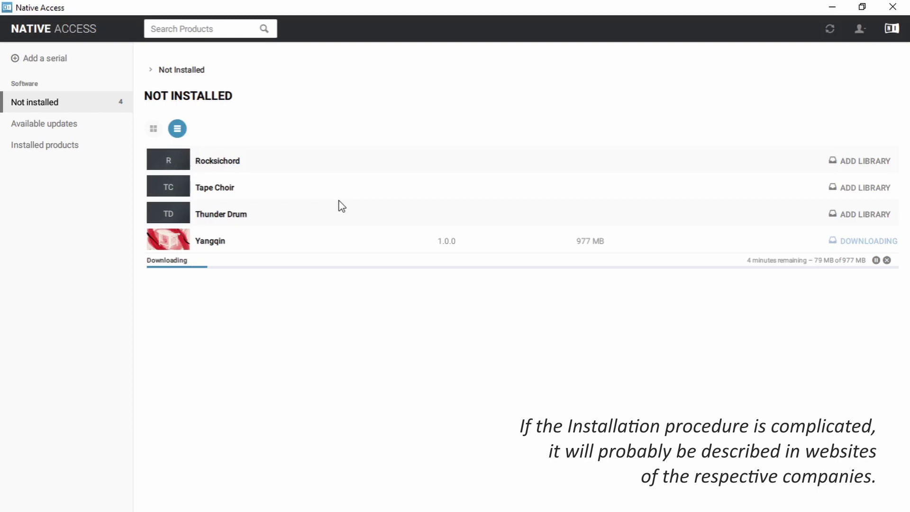
Switch to File Explorer and open the folder D:\Sample Libraries\Kontakt Player\Soniccouture.
{"action": "key", "text": "super+e"}
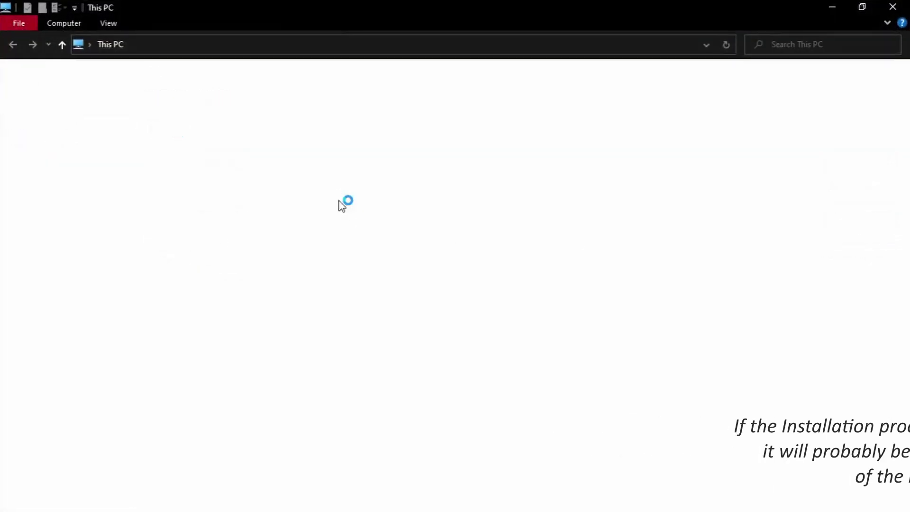
{"action": "left_click", "coordinate": [393, 127]}
{"action": "double_click", "coordinate": [392, 127]}
{"action": "double_click", "coordinate": [193, 126]}
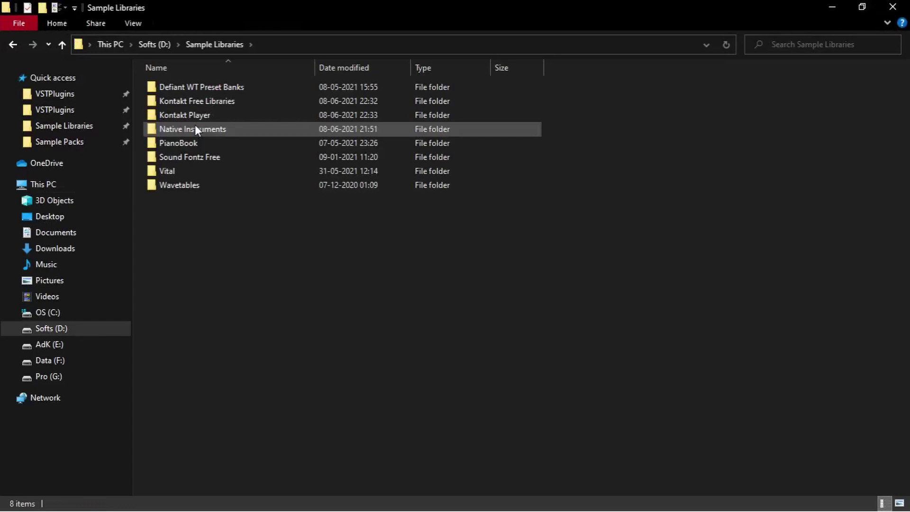
{"action": "double_click", "coordinate": [237, 115]}
{"action": "double_click", "coordinate": [215, 115]}
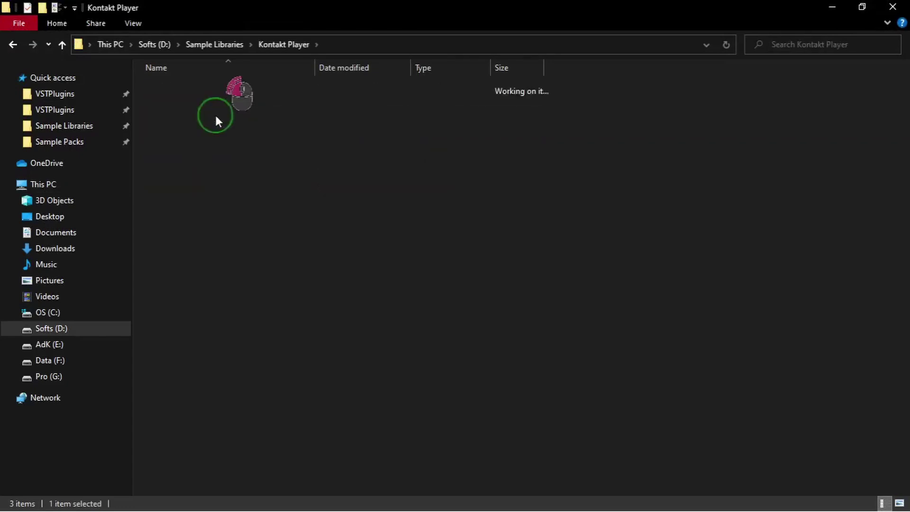
Point out the SC Rocksichord, SC Tape Choir and SC Thunder Drum folders by selecting them, then clear the selection.
{"action": "left_click", "coordinate": [203, 142]}
{"action": "left_click", "coordinate": [233, 115], "text": "shift"}
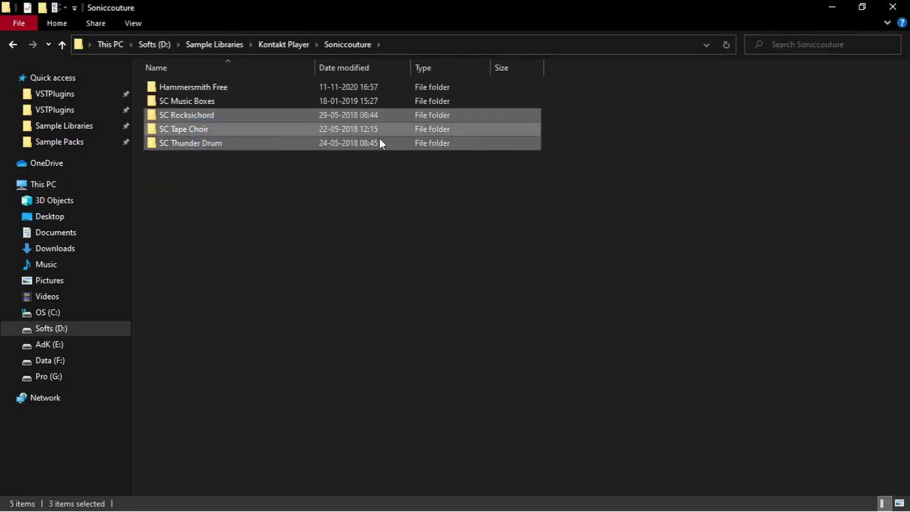
{"action": "left_click", "coordinate": [219, 221]}
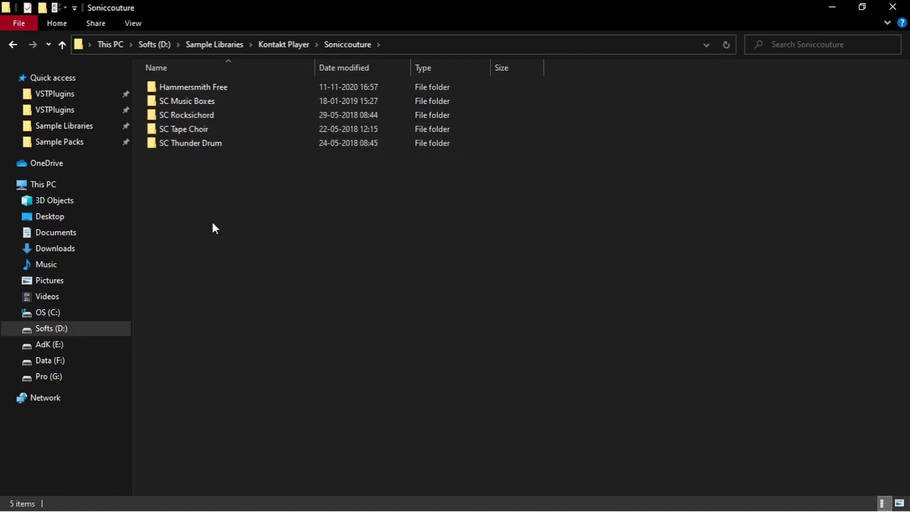
{"action": "left_click_drag", "start_coordinate": [212, 224], "coordinate": [282, 135]}
{"action": "left_click", "coordinate": [177, 204]}
Open the SC Rocksichord folder, highlight its Rocksichord.nicnt file and copy the folder's path.
{"action": "double_click", "coordinate": [228, 115]}
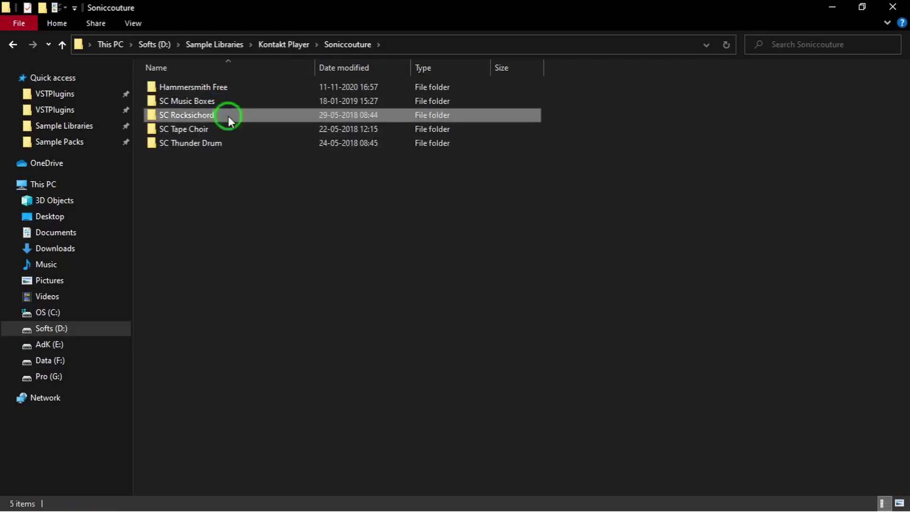
{"action": "left_click_drag", "start_coordinate": [196, 163], "coordinate": [235, 145]}
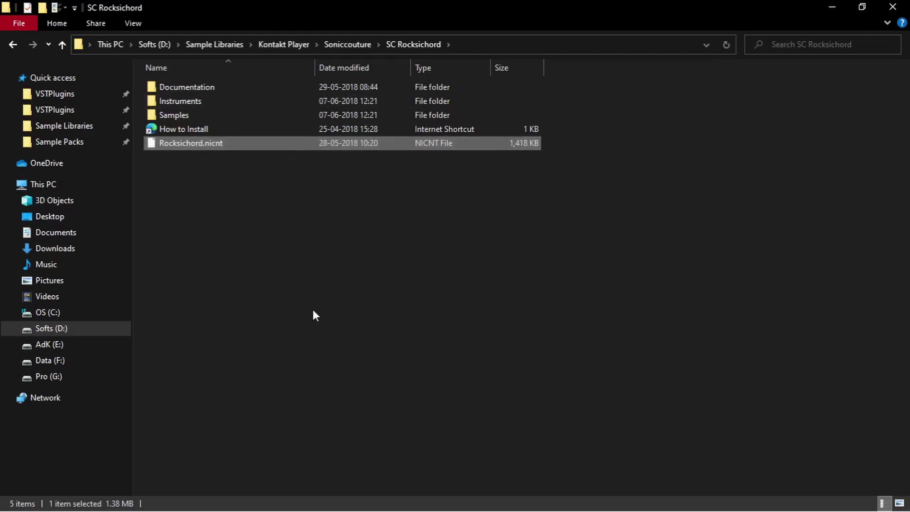
{"action": "left_click", "coordinate": [513, 43]}
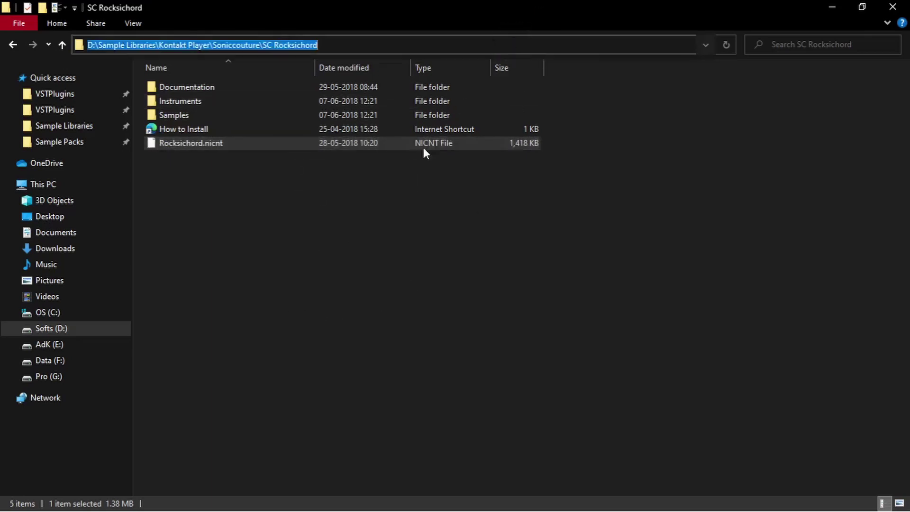
{"action": "key", "text": "ctrl+c"}
Switch to Native Access and set the Rocksichord library location to D:\Sample Libraries\Kontakt Player\Soniccouture\SC Rocksichord.
{"action": "key", "text": "alt+Tab"}
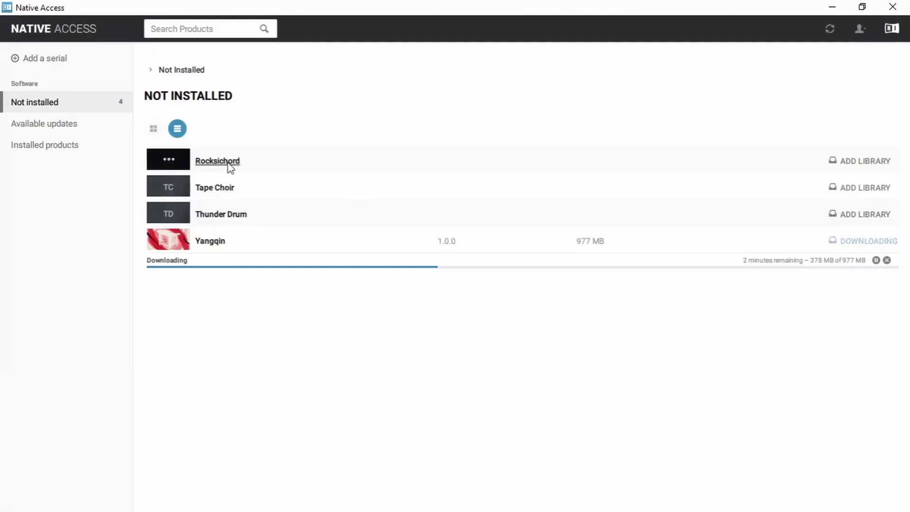
{"action": "left_click", "coordinate": [853, 164]}
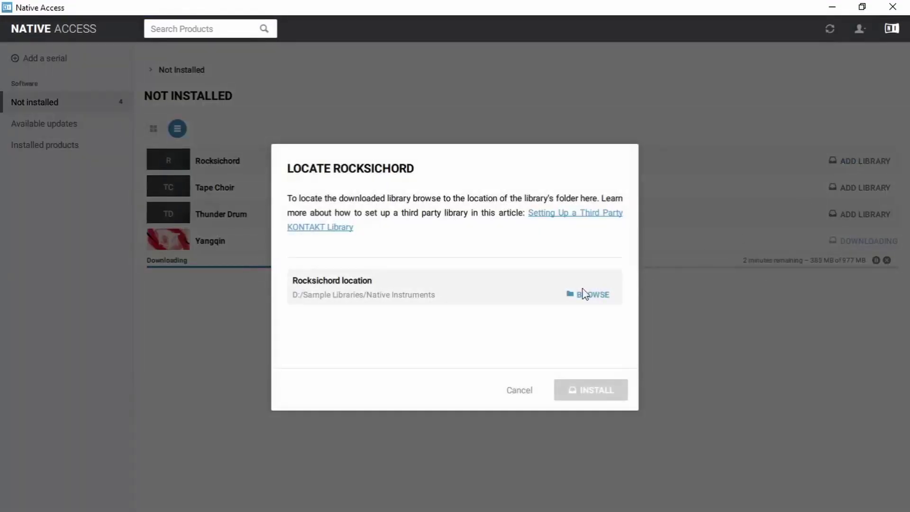
{"action": "left_click", "coordinate": [581, 296]}
{"action": "left_click", "coordinate": [246, 49]}
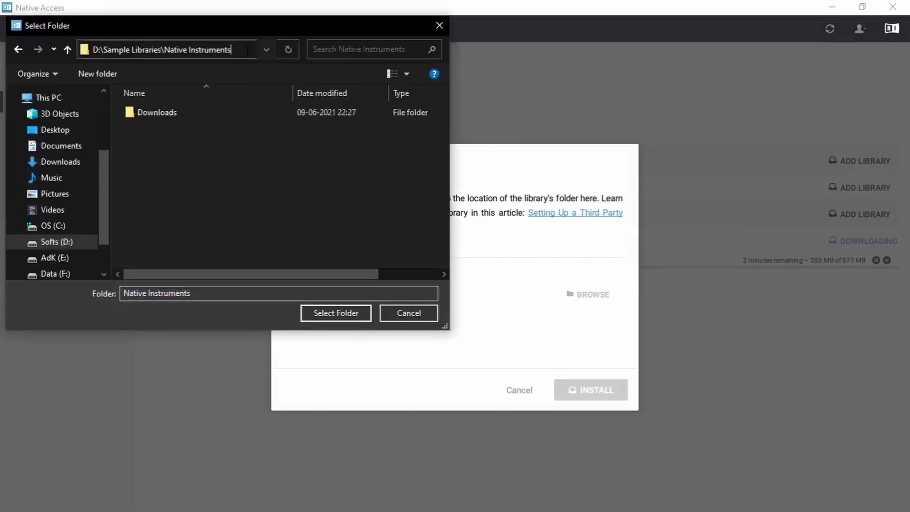
{"action": "key", "text": "ctrl+a"}
{"action": "key", "text": "ctrl+v"}
{"action": "key", "text": "Return"}
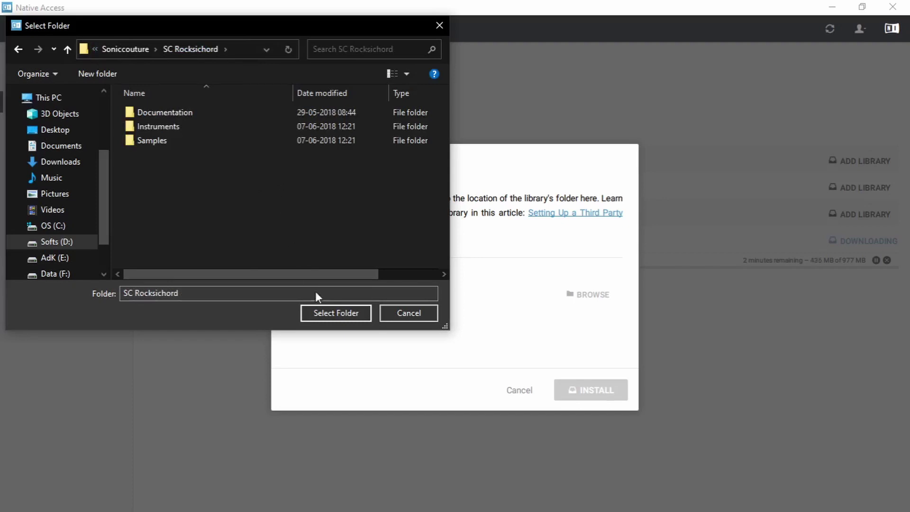
{"action": "left_click", "coordinate": [336, 313]}
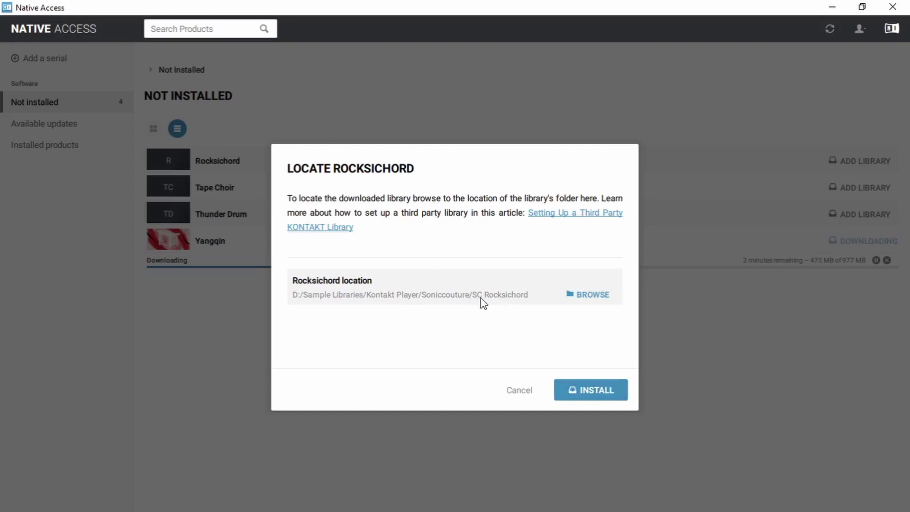
Check the Rocksichord.nicnt file in File Explorer, then return to Native Access and install the Rocksichord library.
{"action": "key", "text": "alt+Tab"}
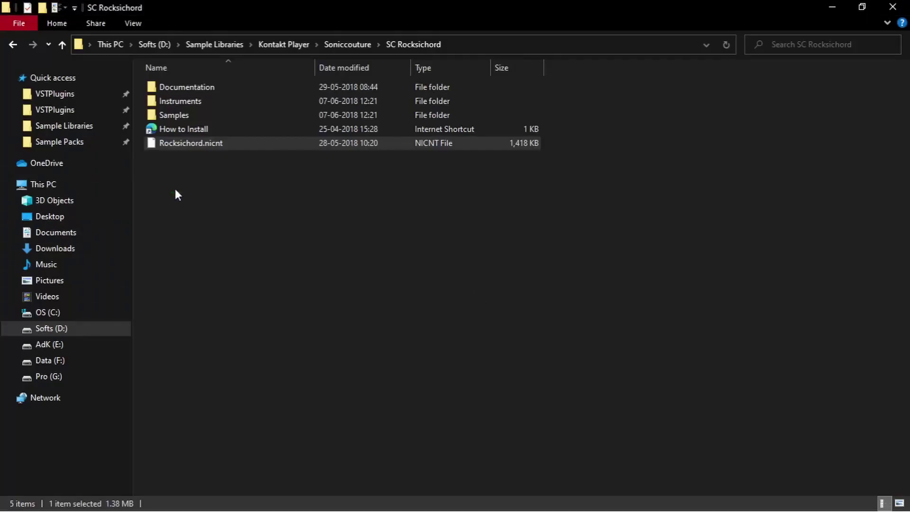
{"action": "left_click_drag", "start_coordinate": [177, 194], "coordinate": [313, 147]}
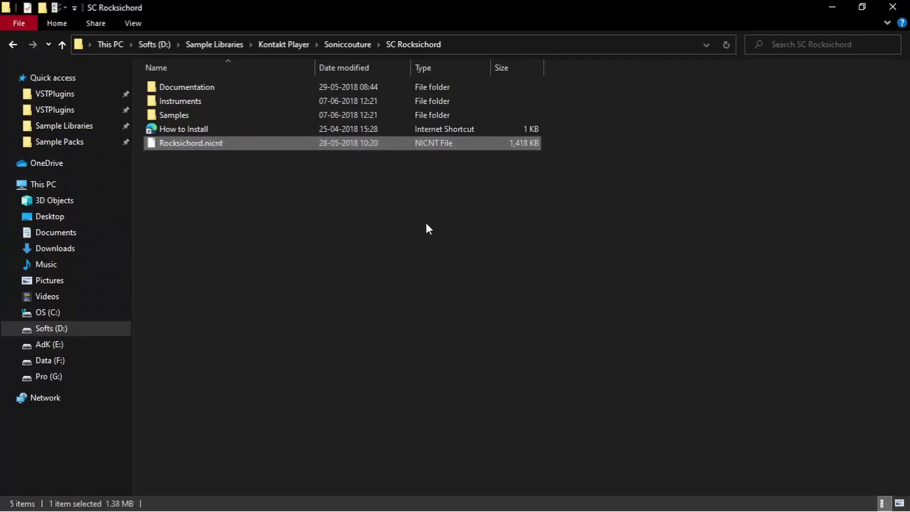
{"action": "key", "text": "alt+Tab"}
{"action": "left_click", "coordinate": [598, 390]}
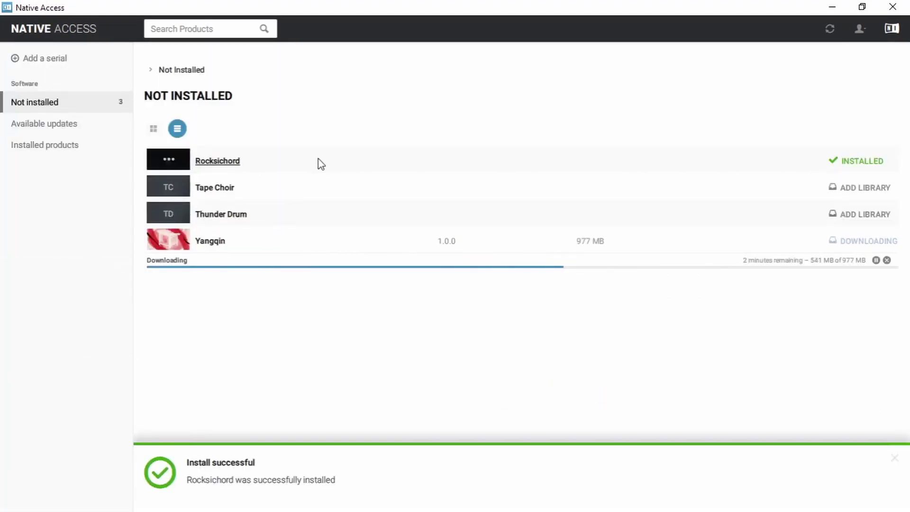
Set the Tape Choir library location to D:/Sample Libraries/Kontakt Player/Soniccouture/SC Tape Choir and install it.
{"action": "left_click", "coordinate": [885, 188]}
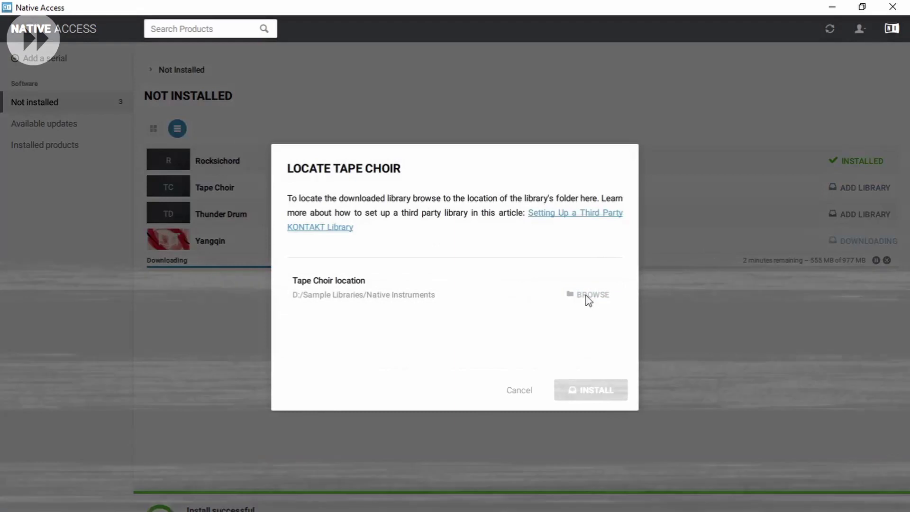
{"action": "left_click", "coordinate": [587, 296]}
{"action": "left_click", "coordinate": [243, 49]}
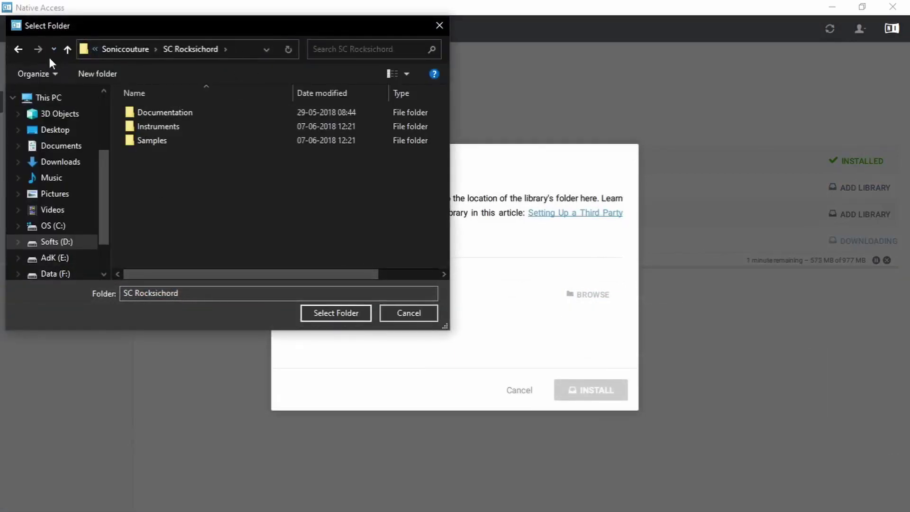
{"action": "left_click", "coordinate": [68, 51]}
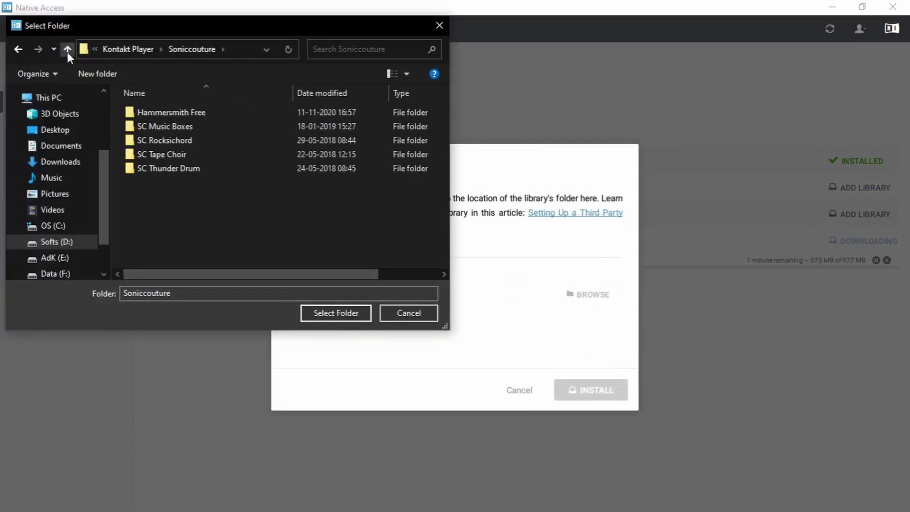
{"action": "double_click", "coordinate": [172, 152]}
{"action": "left_click", "coordinate": [348, 313]}
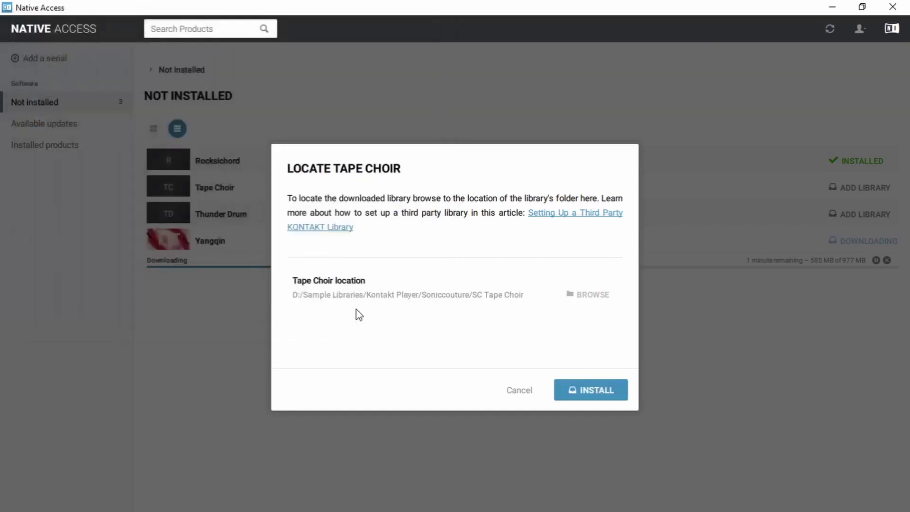
{"action": "left_click", "coordinate": [599, 388]}
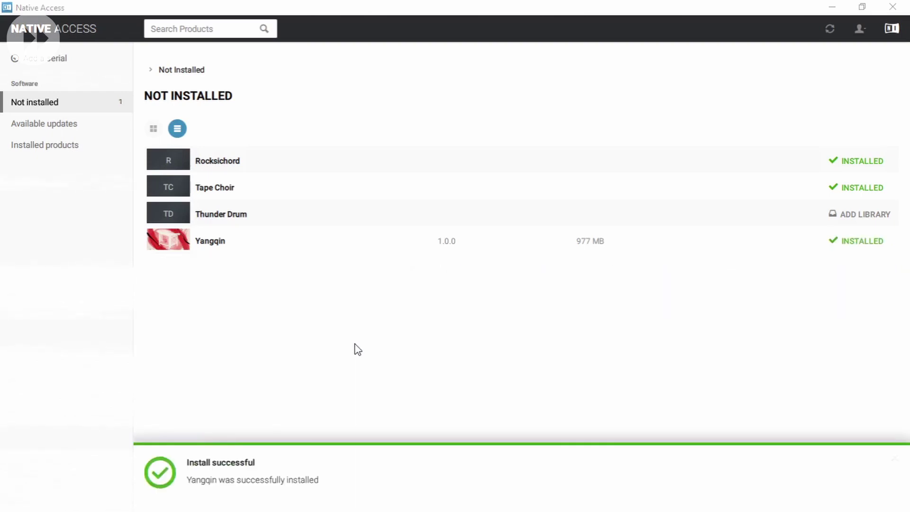
Minimize Native Access and File Explorer, return to Kontakt in Cakewalk and load Yangqin Default.nki from the Yangqin library.
{"action": "left_click", "coordinate": [842, 11]}
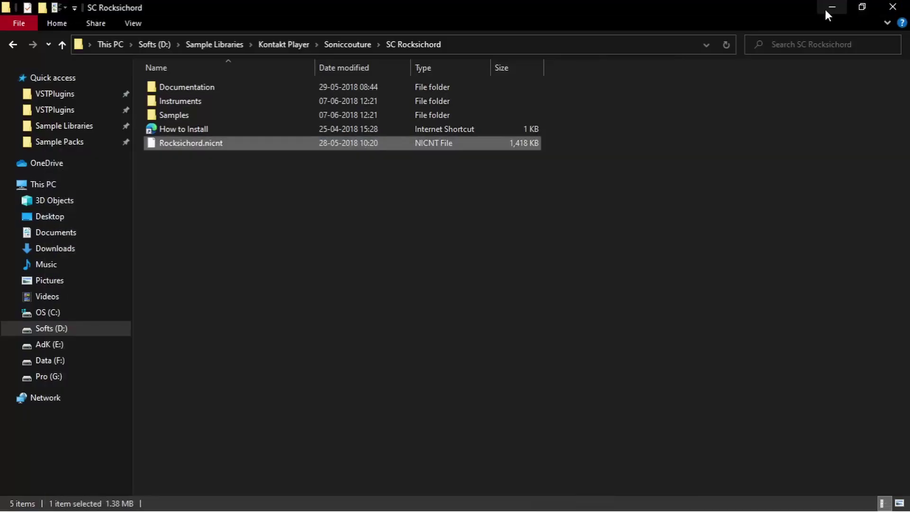
{"action": "left_click", "coordinate": [825, 7]}
{"action": "left_click_drag", "start_coordinate": [329, 130], "coordinate": [325, 225]}
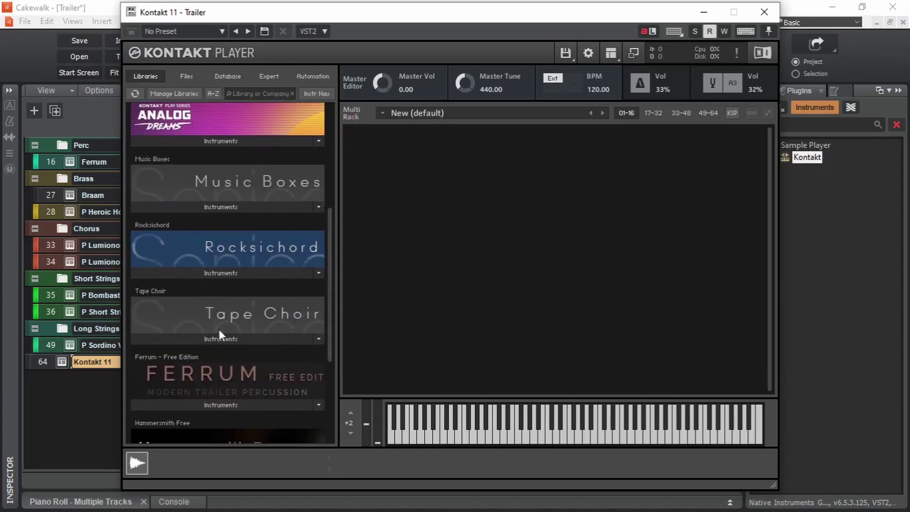
{"action": "left_click_drag", "start_coordinate": [328, 286], "coordinate": [323, 371]}
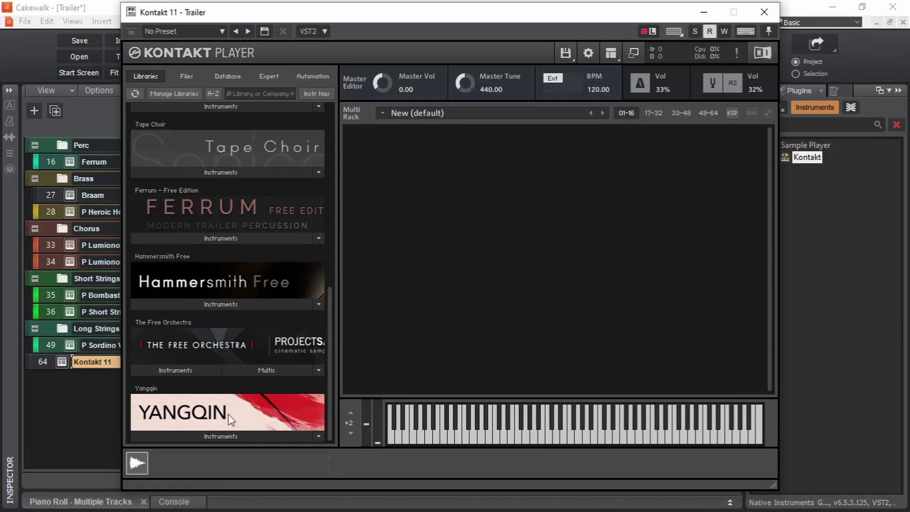
{"action": "left_click", "coordinate": [251, 436]}
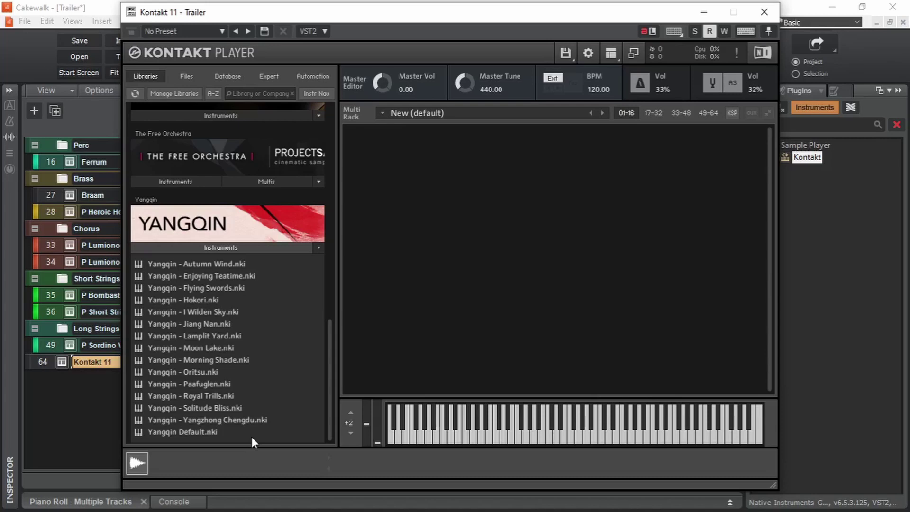
{"action": "left_click_drag", "start_coordinate": [200, 431], "coordinate": [504, 281]}
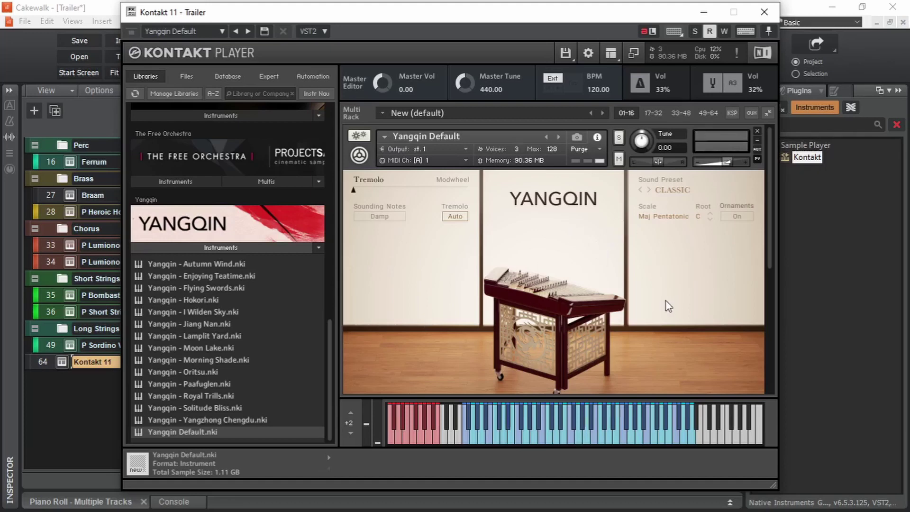
Try Yangqin's Modern sound preset, switch back to Classic and view the instrument's performance controls.
{"action": "left_click", "coordinate": [649, 191]}
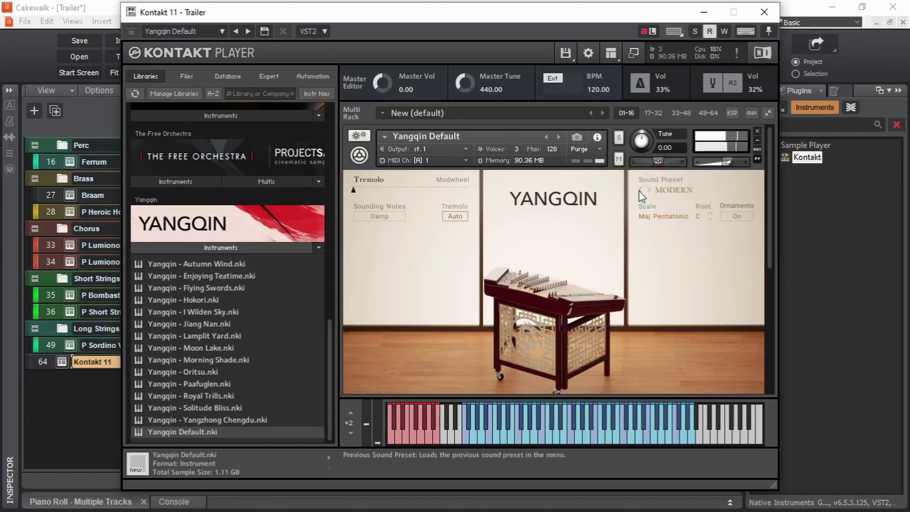
{"action": "left_click", "coordinate": [640, 191]}
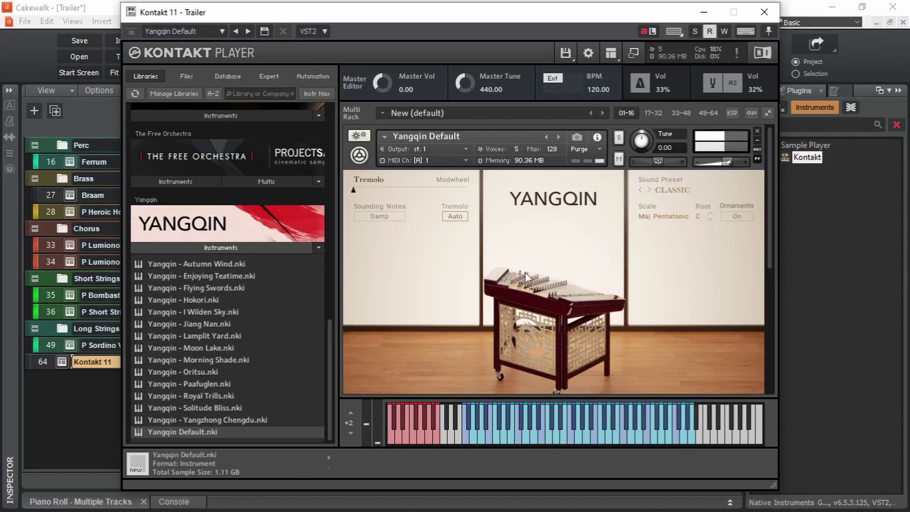
{"action": "scroll", "coordinate": [562, 250], "scroll_direction": "down", "scroll_amount": 6}
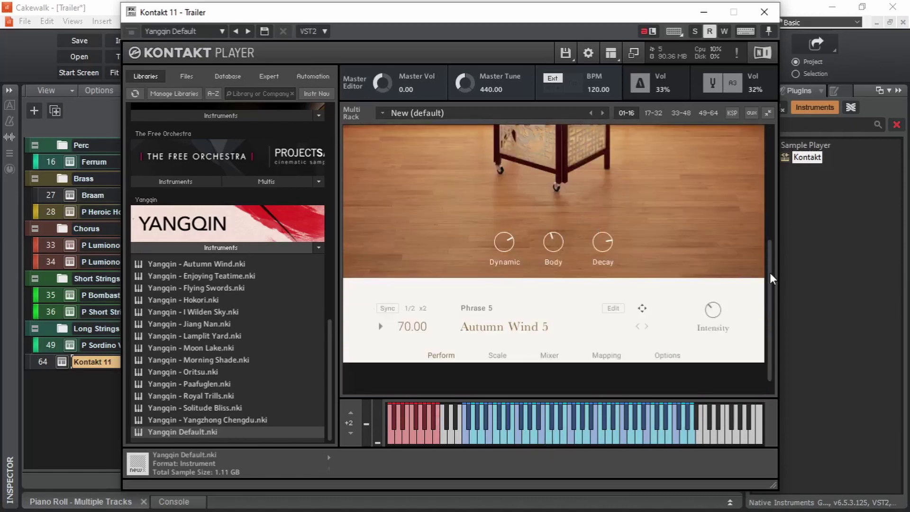
{"action": "scroll", "coordinate": [770, 279], "scroll_direction": "up", "scroll_amount": 6}
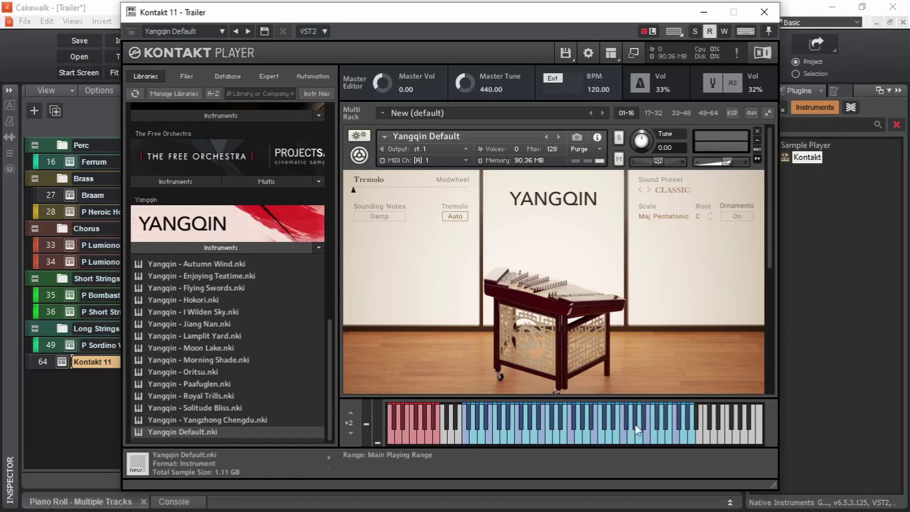
Audition the Yangqin key switches on the virtual keyboard, including Short, Reso, Octave and Gliss Down.
{"action": "left_click", "coordinate": [392, 437]}
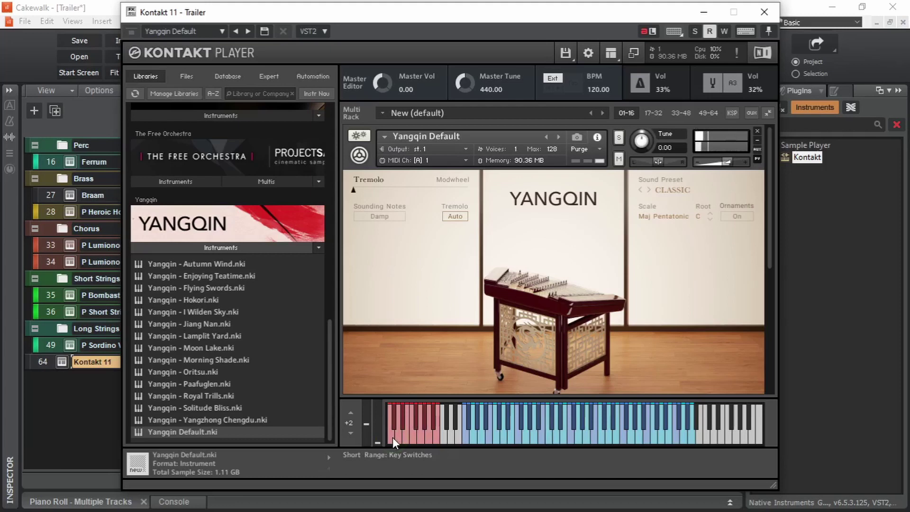
{"action": "left_click", "coordinate": [404, 435]}
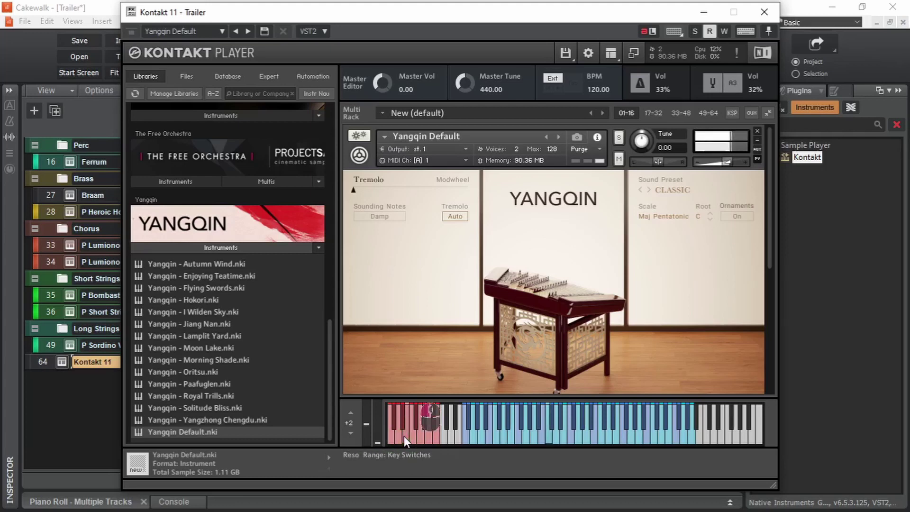
{"action": "left_click", "coordinate": [416, 435]}
{"action": "left_click", "coordinate": [416, 436]}
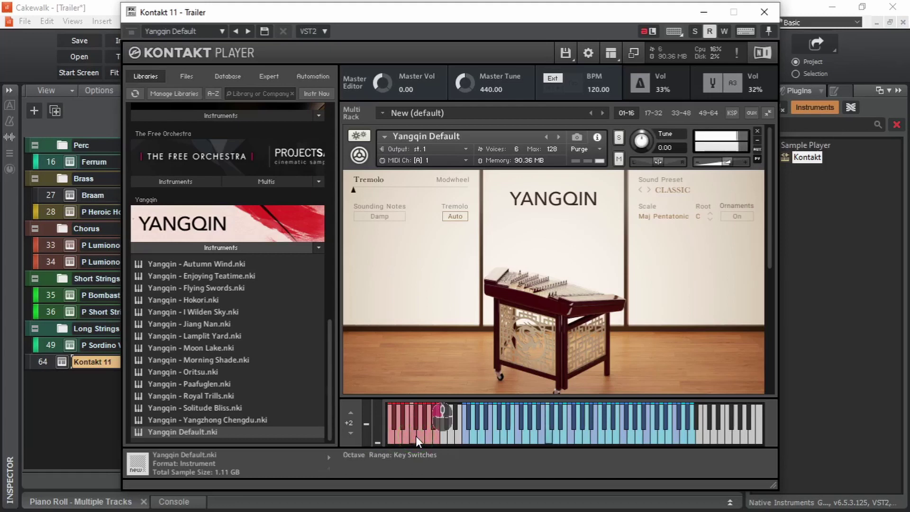
{"action": "left_click", "coordinate": [420, 437]}
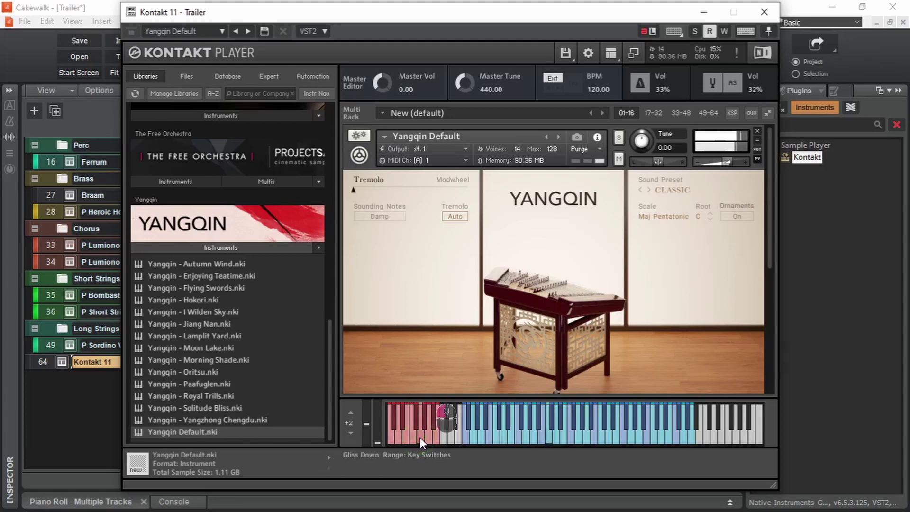
{"action": "left_click", "coordinate": [430, 436]}
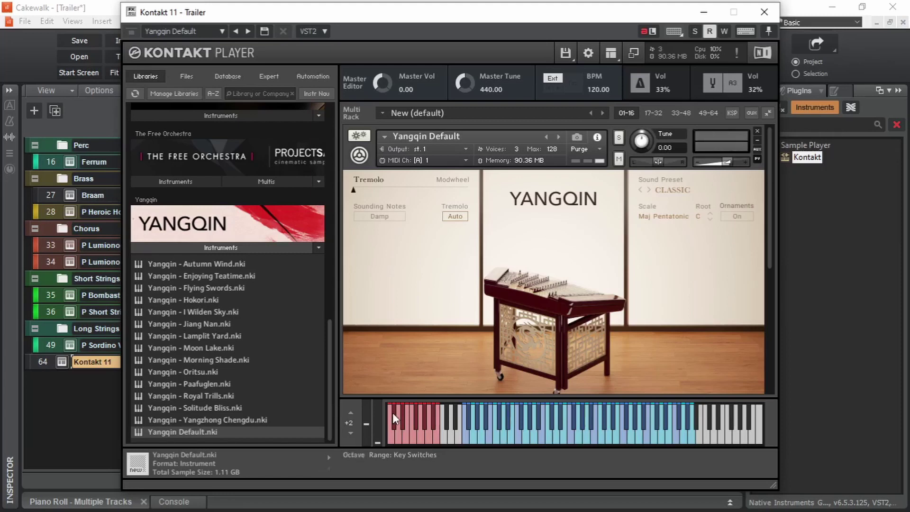
Replace the Yangqin instrument in the rack with Tape Choir.nki from the Tape Choir library.
{"action": "scroll", "coordinate": [337, 305], "scroll_direction": "up", "scroll_amount": 2}
{"action": "scroll", "coordinate": [337, 305], "scroll_direction": "up", "scroll_amount": 8}
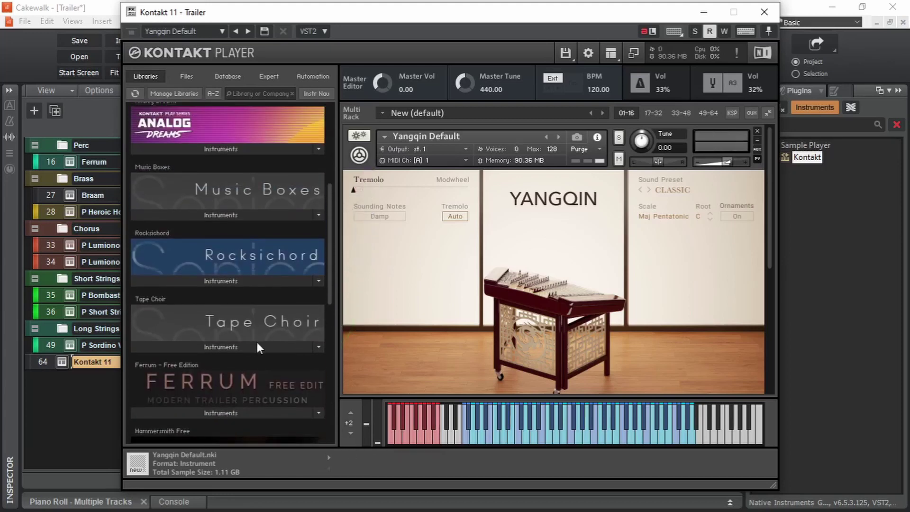
{"action": "left_click", "coordinate": [240, 346]}
{"action": "left_click_drag", "start_coordinate": [181, 363], "coordinate": [565, 247]}
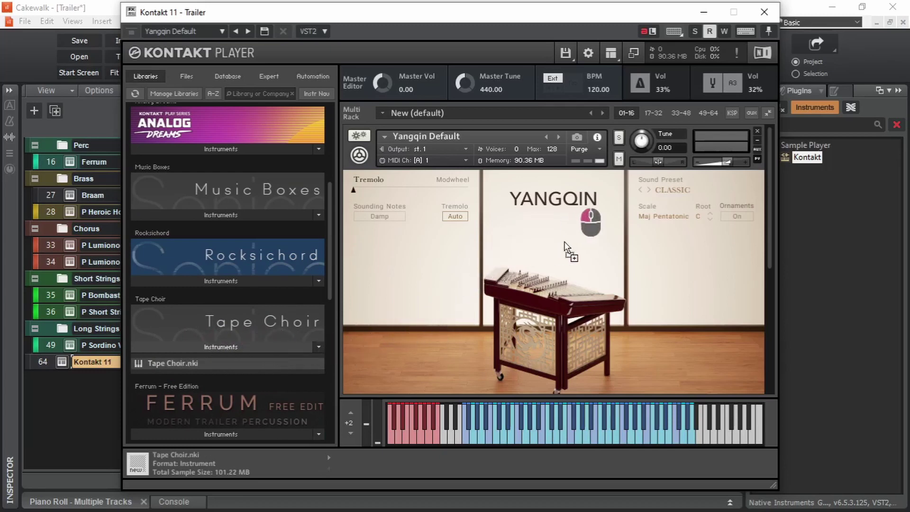
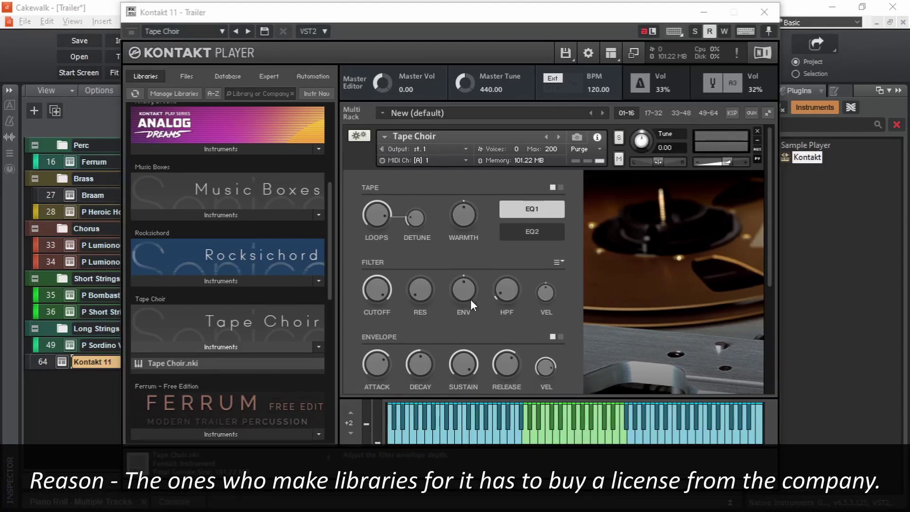
Browse drive D's Sample Libraries\Kontakt Free Libraries to Splash Sound - Percussion Elements 1.2\instruments and load the 06. War Ensemble instrument.
{"action": "left_click", "coordinate": [188, 75]}
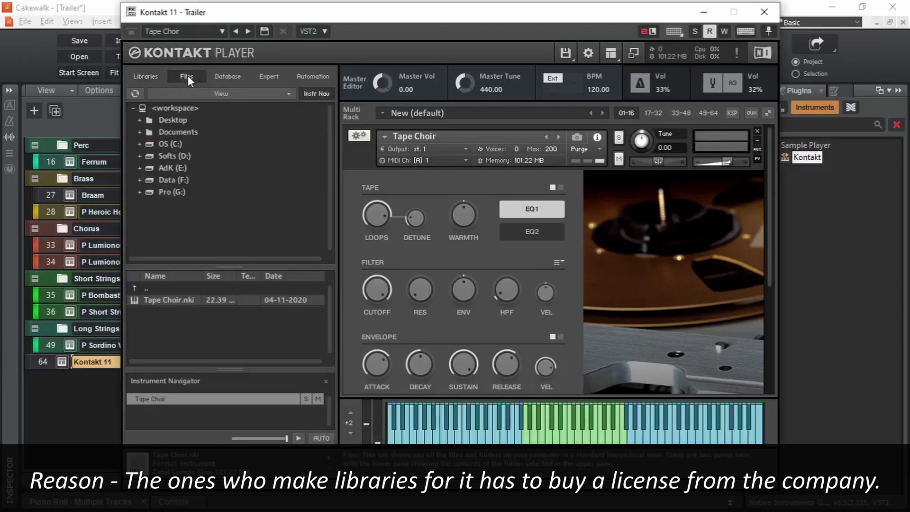
{"action": "left_click", "coordinate": [141, 155]}
{"action": "left_click", "coordinate": [146, 215]}
{"action": "left_click", "coordinate": [152, 192]}
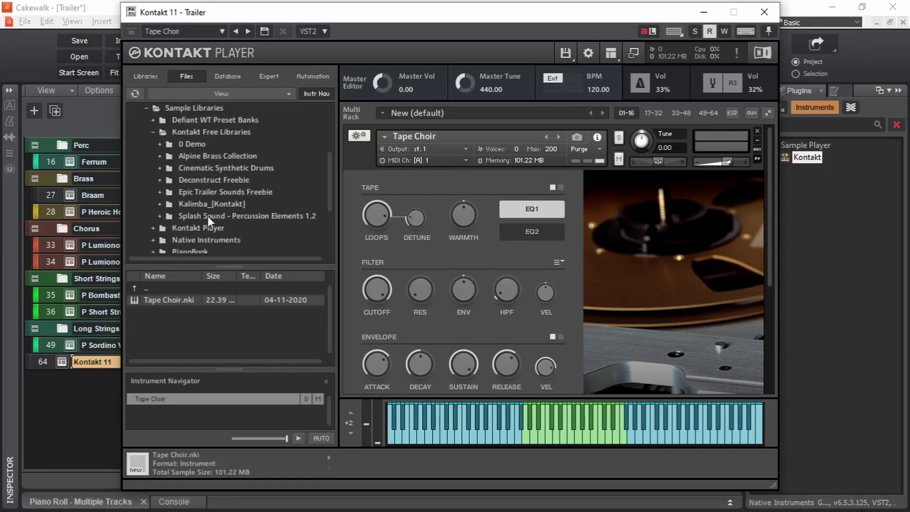
{"action": "left_click", "coordinate": [159, 216]}
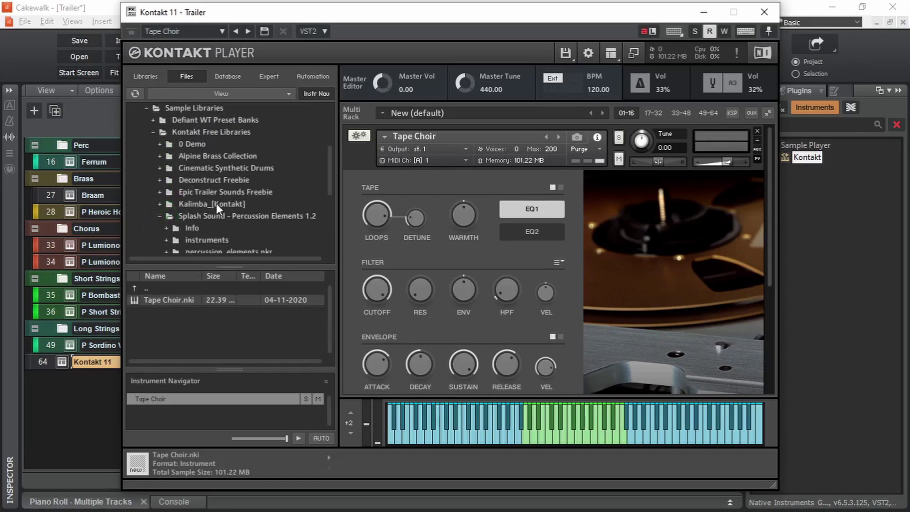
{"action": "scroll", "coordinate": [216, 203], "scroll_direction": "down", "scroll_amount": 1}
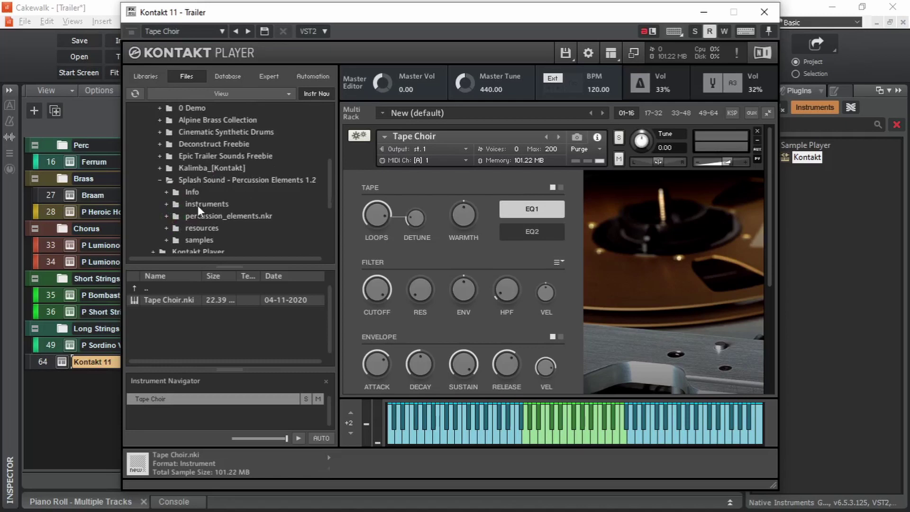
{"action": "left_click", "coordinate": [197, 204]}
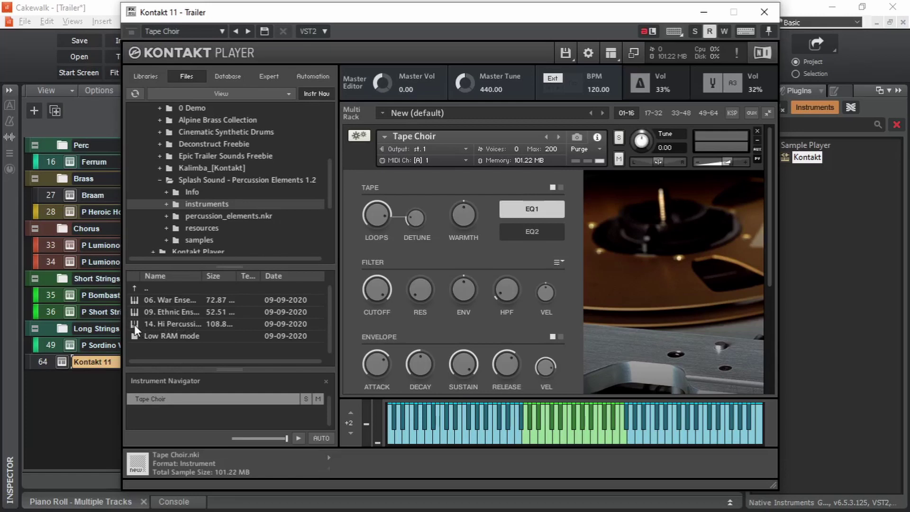
{"action": "double_click", "coordinate": [168, 300]}
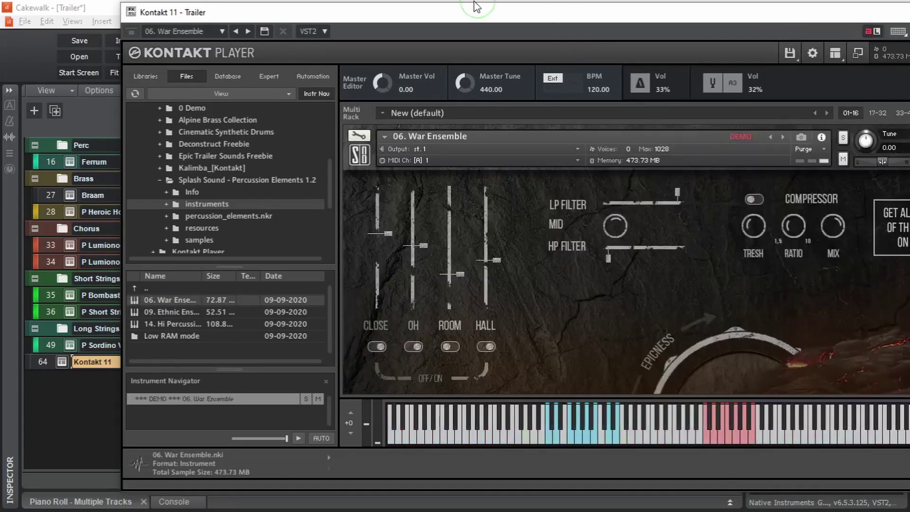
Reposition the Kontakt window to show the whole instrument, audition several War Ensemble keys and adjust the Epicness dial.
{"action": "left_click_drag", "start_coordinate": [473, 5], "coordinate": [438, 10]}
{"action": "left_click", "coordinate": [637, 426]}
{"action": "left_click", "coordinate": [619, 438]}
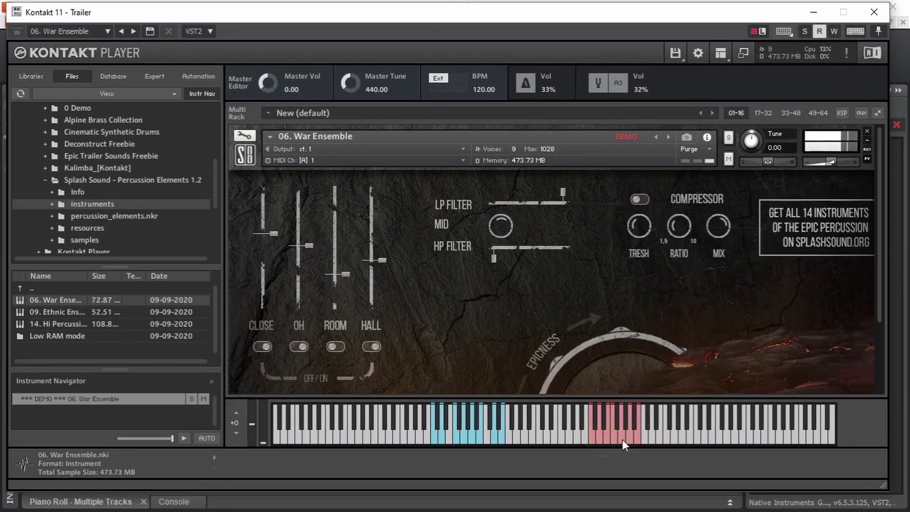
{"action": "left_click", "coordinate": [460, 439]}
{"action": "left_click", "coordinate": [434, 436]}
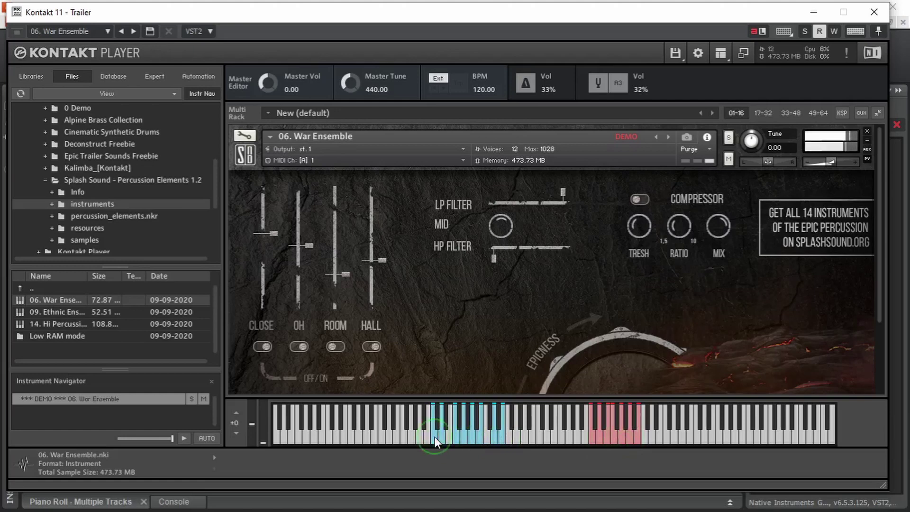
{"action": "left_click_drag", "start_coordinate": [628, 355], "coordinate": [652, 295]}
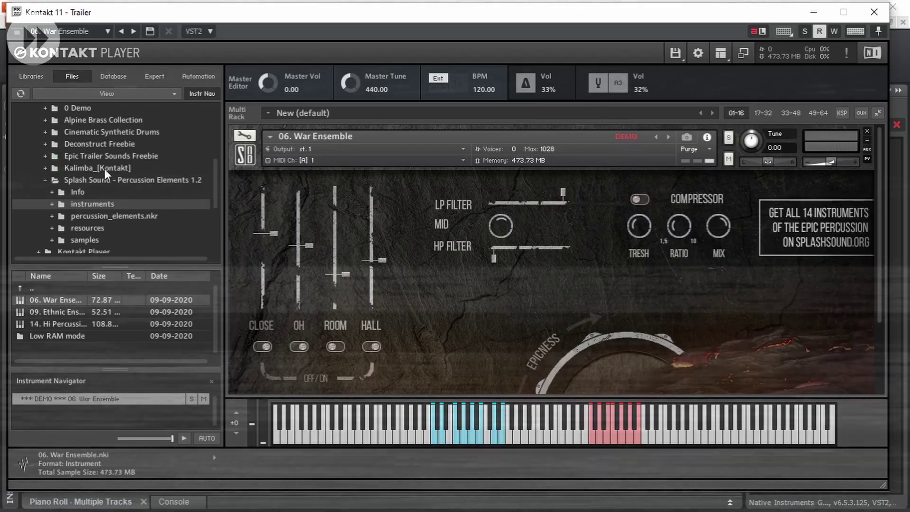
Load Thunder Drum.nki from the Instruments folder of Kontakt Player\Soniccouture\SC Thunder Drum into the rack.
{"action": "scroll", "coordinate": [104, 169], "scroll_direction": "up", "scroll_amount": 5}
{"action": "left_click", "coordinate": [32, 198]}
{"action": "left_click", "coordinate": [38, 210]}
{"action": "left_click", "coordinate": [93, 209]}
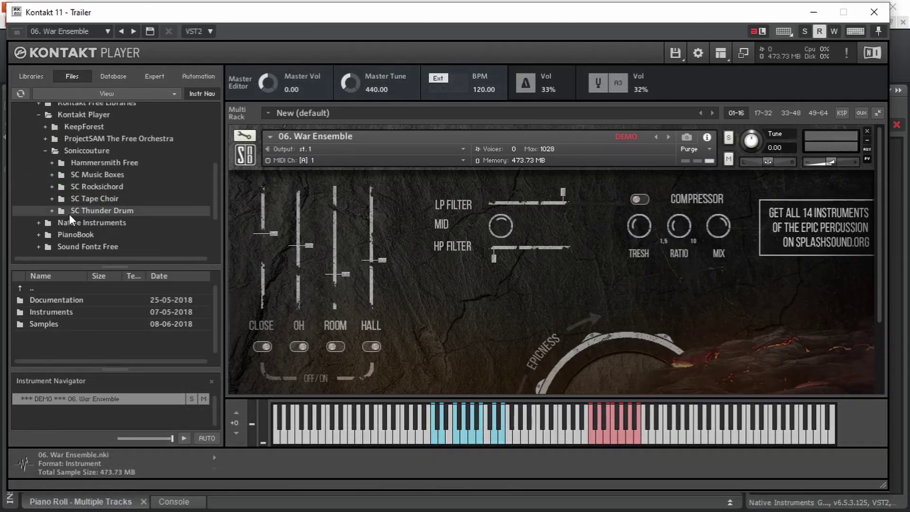
{"action": "double_click", "coordinate": [53, 312]}
{"action": "left_click_drag", "start_coordinate": [43, 300], "coordinate": [546, 247]}
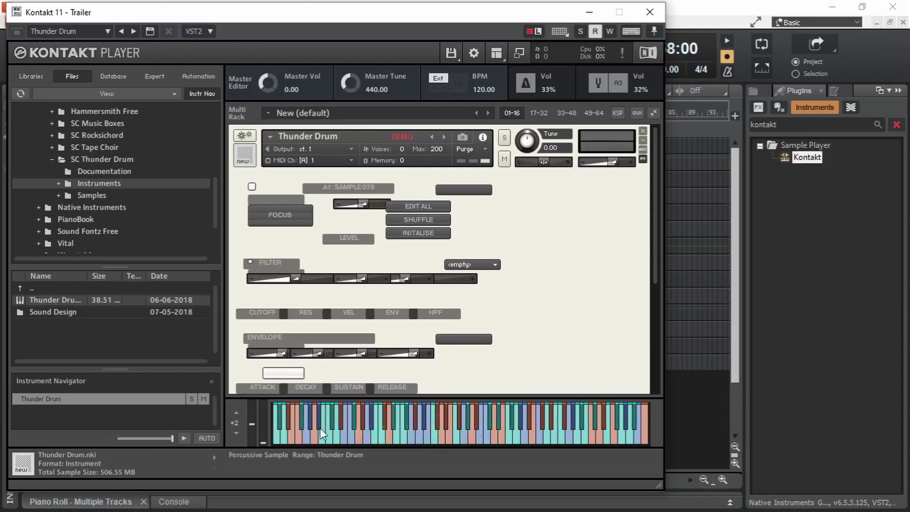
Check Thunder Drum's entry in Native Access, close that window and look through Kontakt's library list.
{"action": "key", "text": "alt+Tab"}
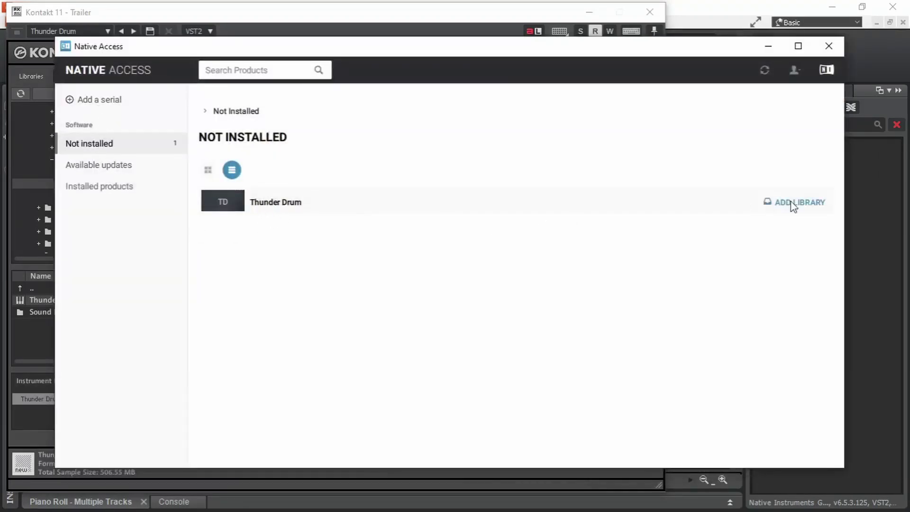
{"action": "left_click", "coordinate": [836, 52]}
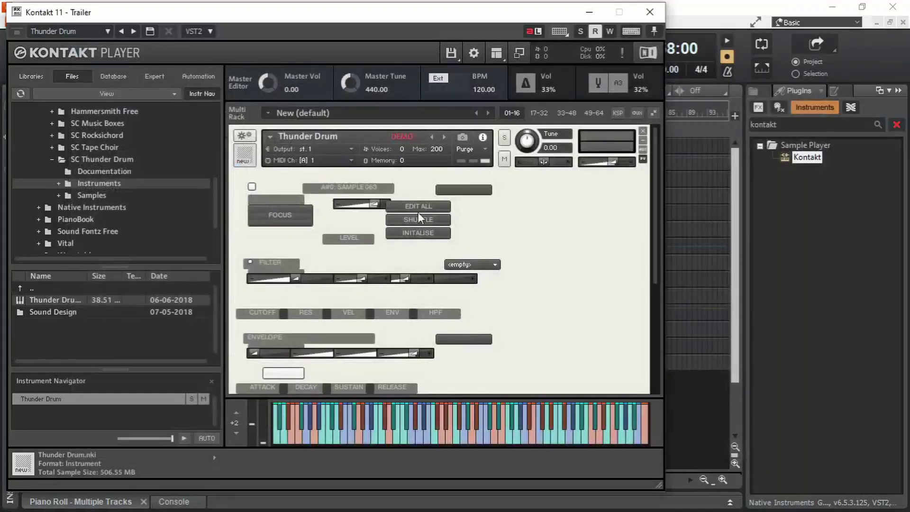
{"action": "left_click", "coordinate": [29, 77]}
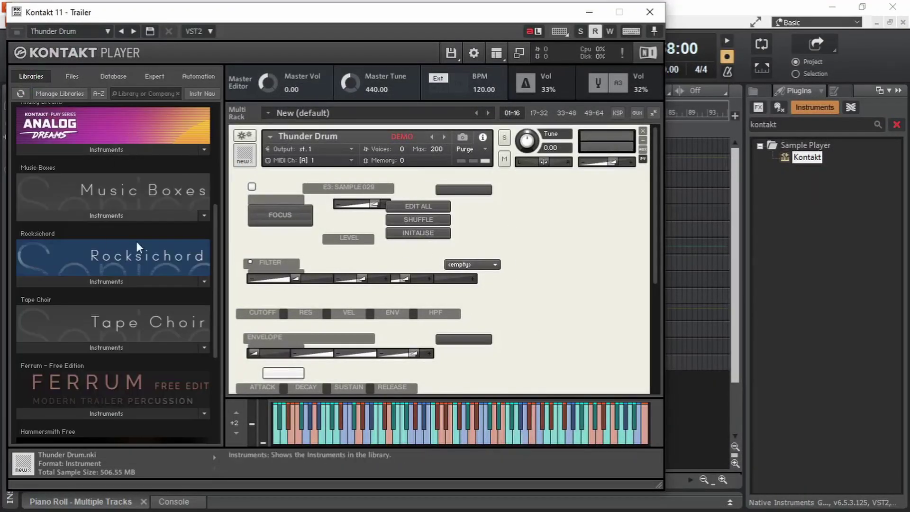
{"action": "left_click_drag", "start_coordinate": [211, 274], "coordinate": [209, 142]}
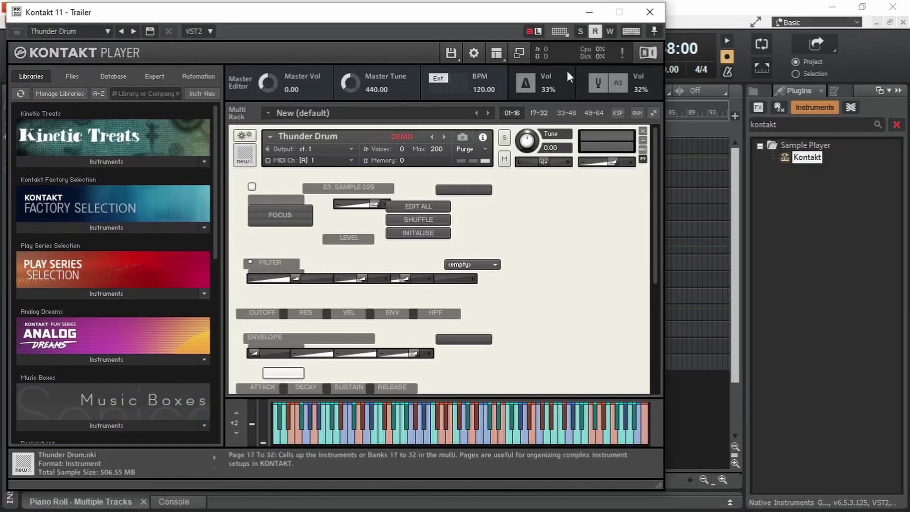
Close the Kontakt window and delete the Kontakt 11 track from the Cakewalk project.
{"action": "left_click", "coordinate": [650, 13]}
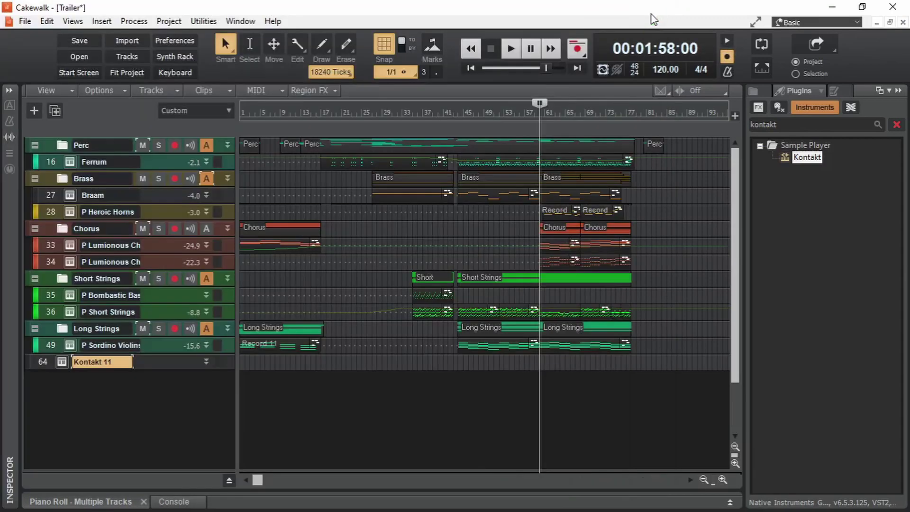
{"action": "right_click", "coordinate": [47, 359]}
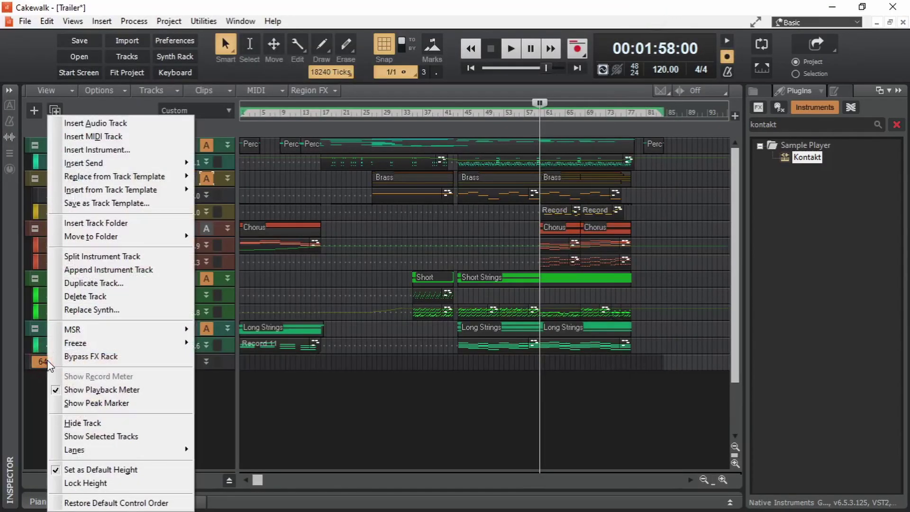
{"action": "left_click", "coordinate": [99, 297]}
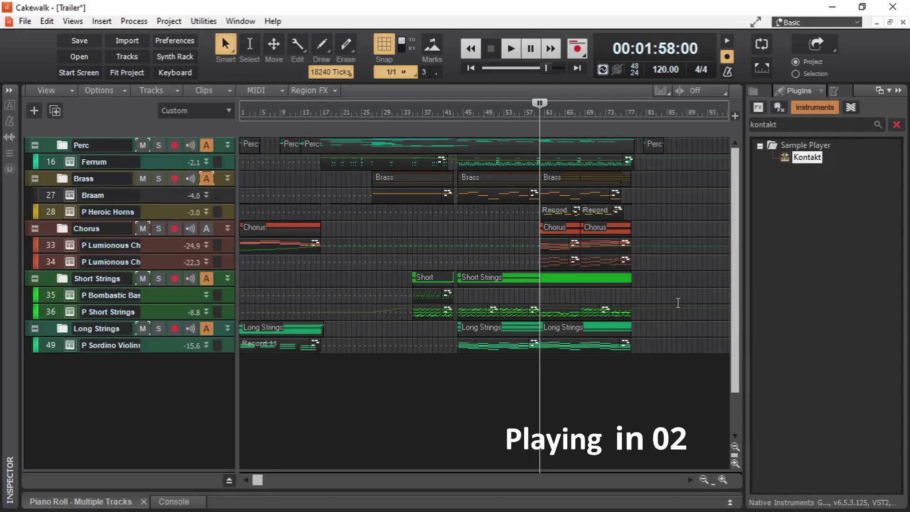
Start playback of the Trailer project and hide the Browser in the Ferrum track's Kontakt window.
{"action": "left_click", "coordinate": [510, 52]}
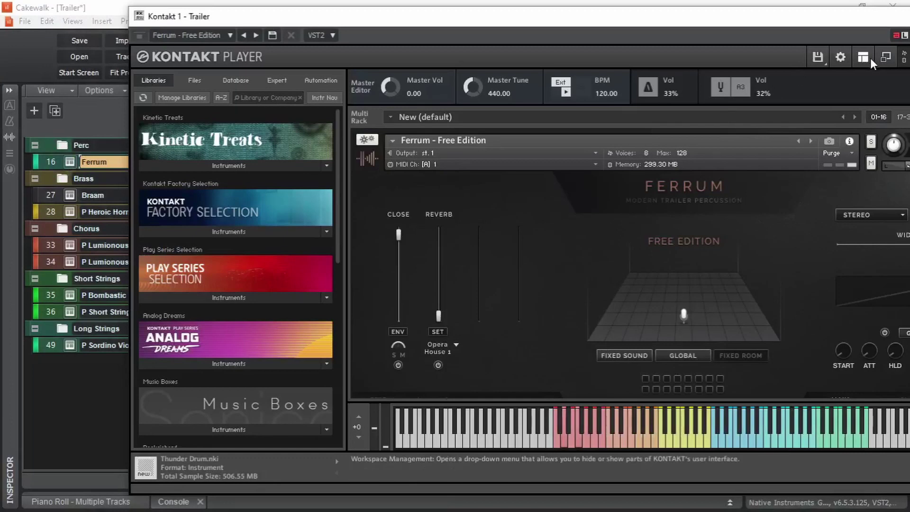
{"action": "left_click", "coordinate": [870, 58]}
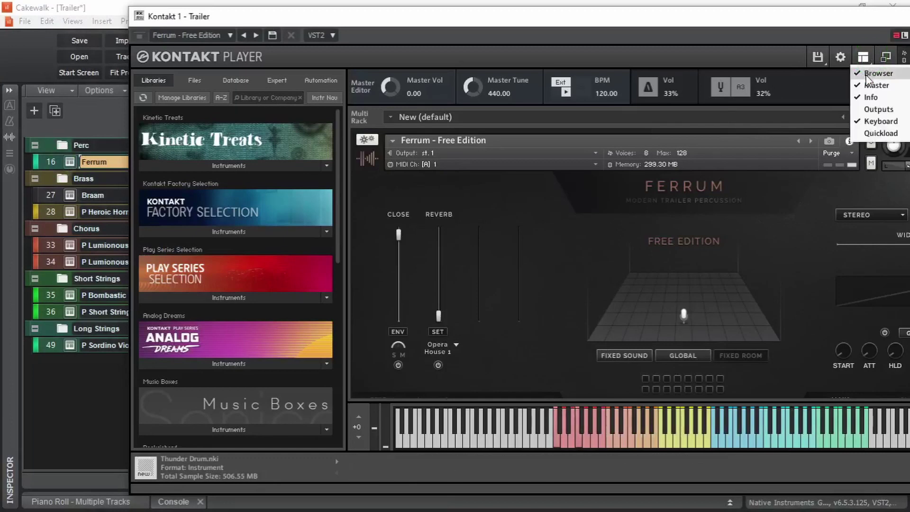
{"action": "left_click", "coordinate": [876, 70]}
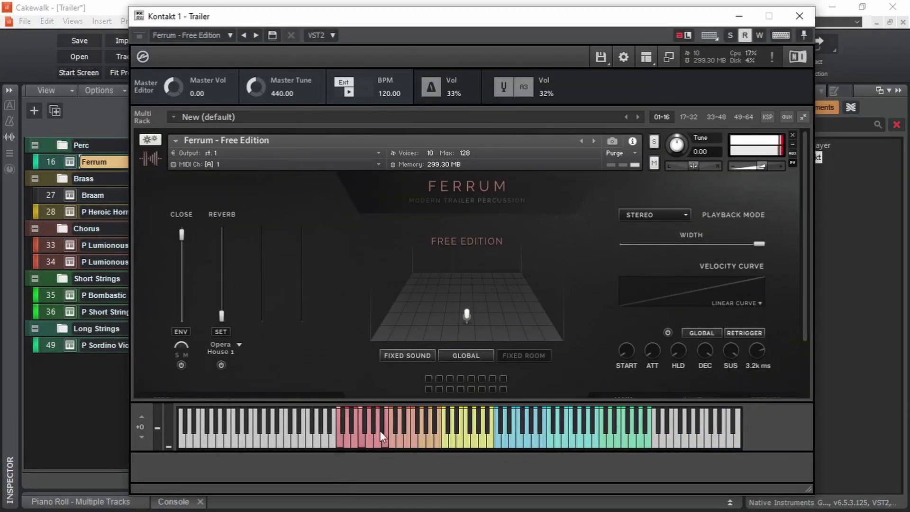
View the Kontakt instruments of the P Short Strings and P Heroic Horns tracks during playback, close the plugin window and stop playback.
{"action": "left_click", "coordinate": [70, 312]}
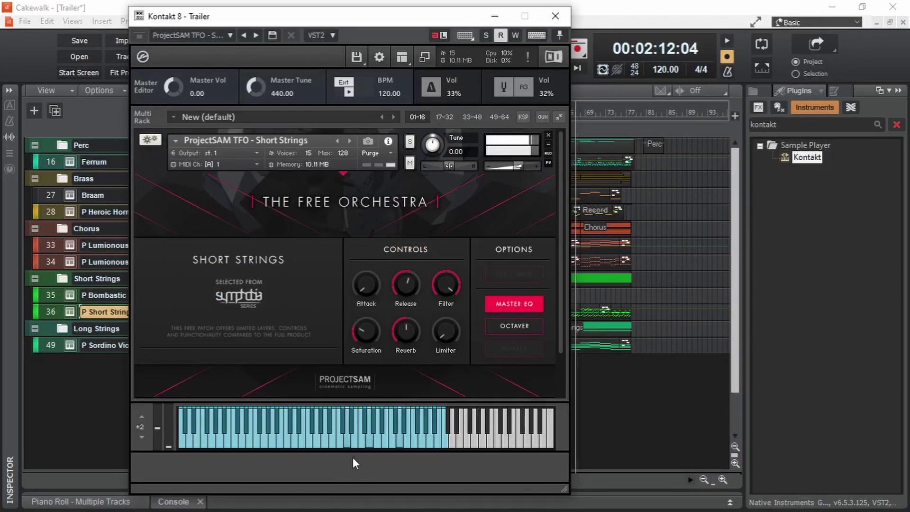
{"action": "left_click", "coordinate": [67, 215]}
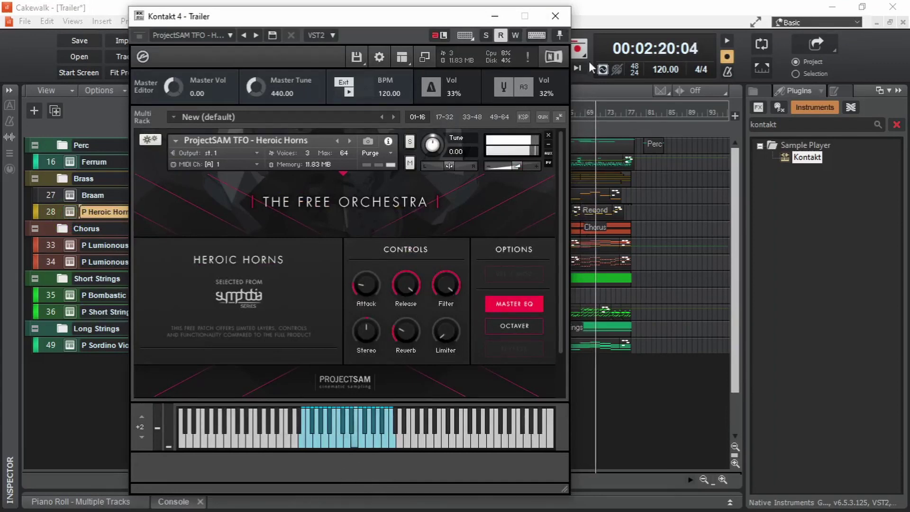
{"action": "left_click", "coordinate": [555, 16]}
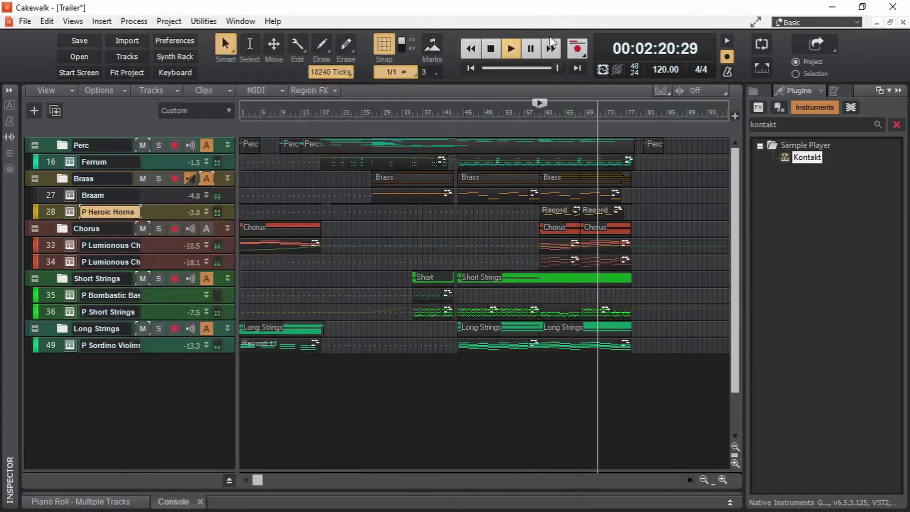
{"action": "left_click", "coordinate": [493, 49]}
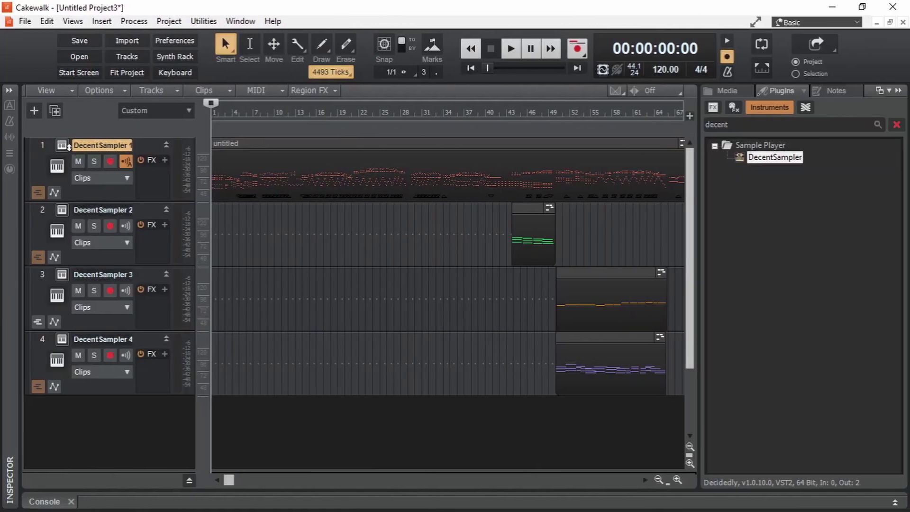
Open the DecentSampler instrument window of the first track.
{"action": "left_click", "coordinate": [61, 145]}
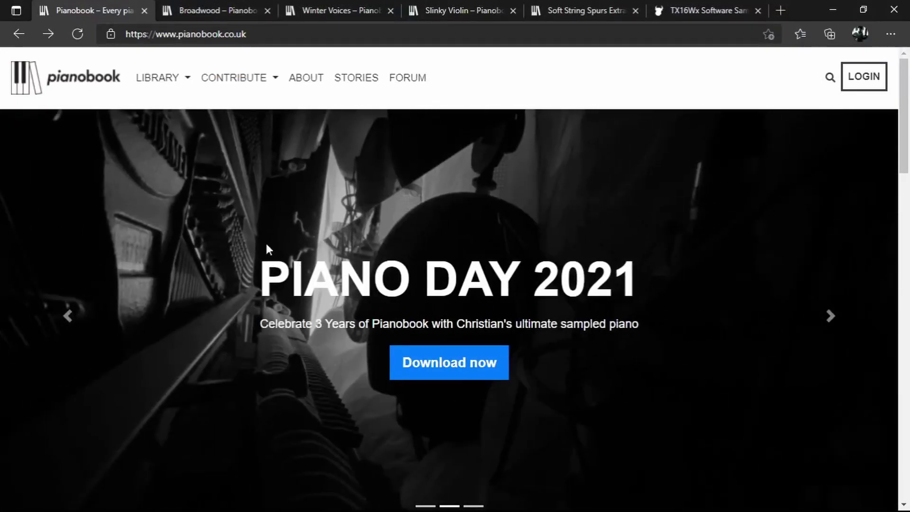
Open the Pianos category of the Pianobook library in the browser and look through the listed pianos.
{"action": "mouse_move", "coordinate": [179, 80]}
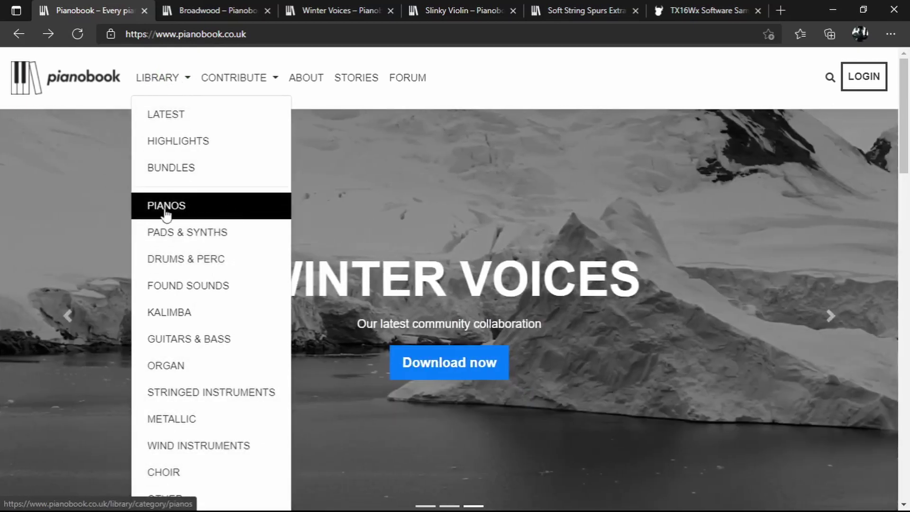
{"action": "left_click", "coordinate": [203, 209]}
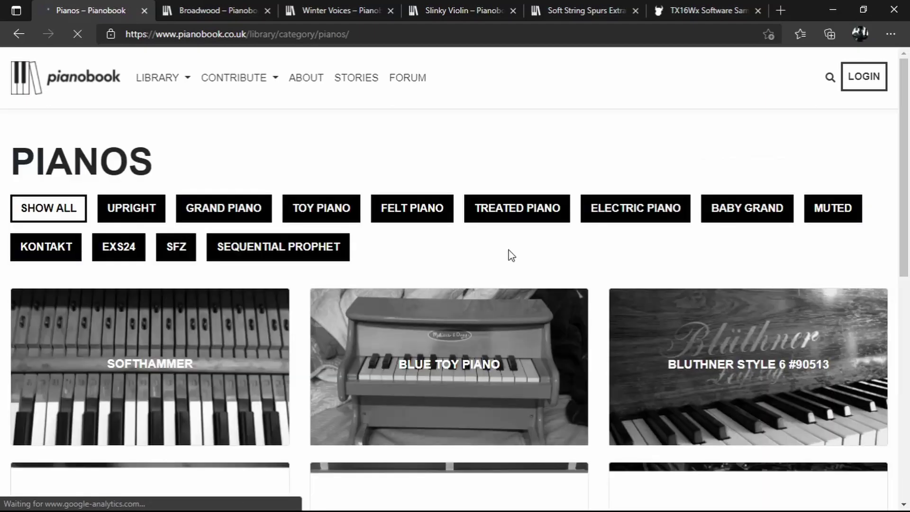
{"action": "scroll", "coordinate": [509, 254], "scroll_direction": "down", "scroll_amount": 8}
{"action": "scroll", "coordinate": [508, 249], "scroll_direction": "down", "scroll_amount": 6}
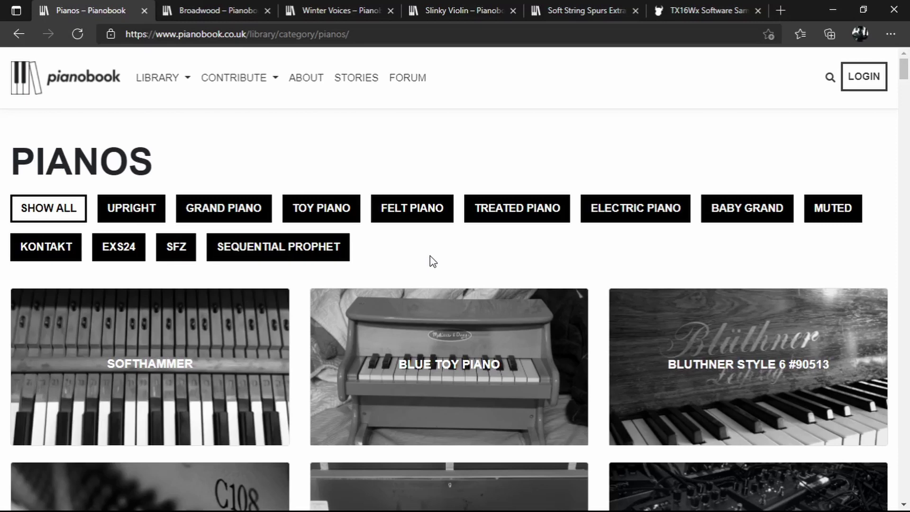
{"action": "scroll", "coordinate": [441, 251], "scroll_direction": "down", "scroll_amount": 20}
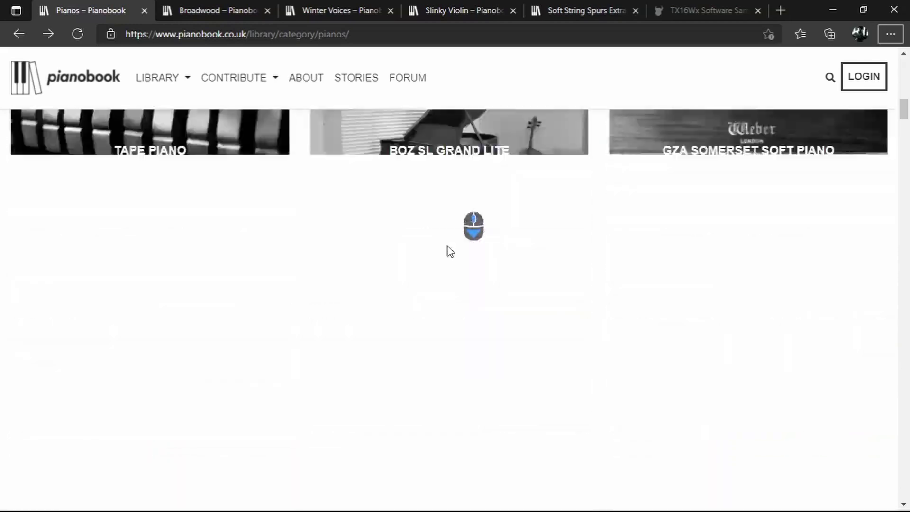
{"action": "scroll", "coordinate": [448, 246], "scroll_direction": "down", "scroll_amount": 20}
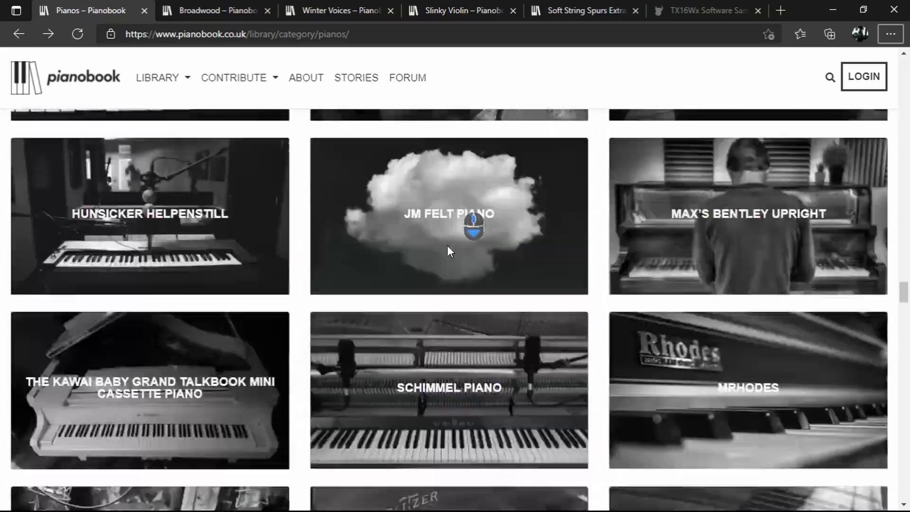
{"action": "scroll", "coordinate": [447, 249], "scroll_direction": "down", "scroll_amount": 20}
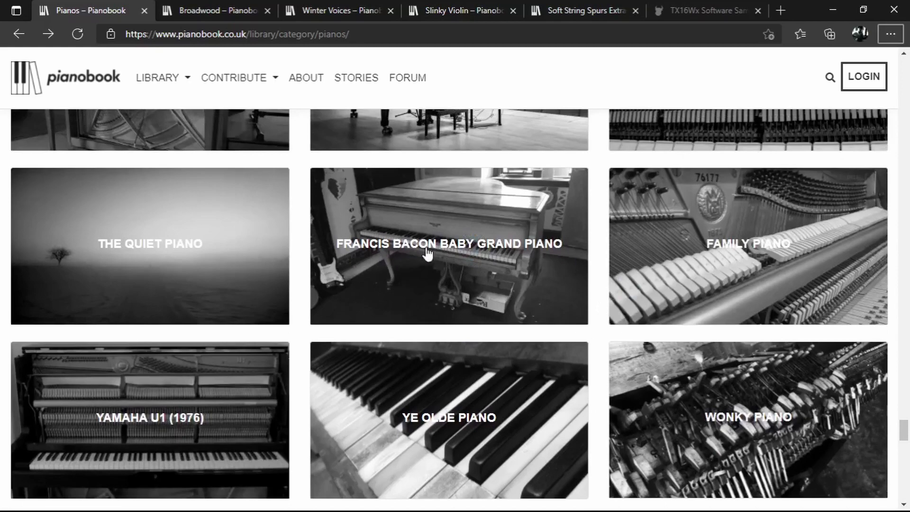
Open the Francis Bacon Baby Grand Piano page, listen to its demo from about 0:46 and pause it.
{"action": "left_click", "coordinate": [509, 253]}
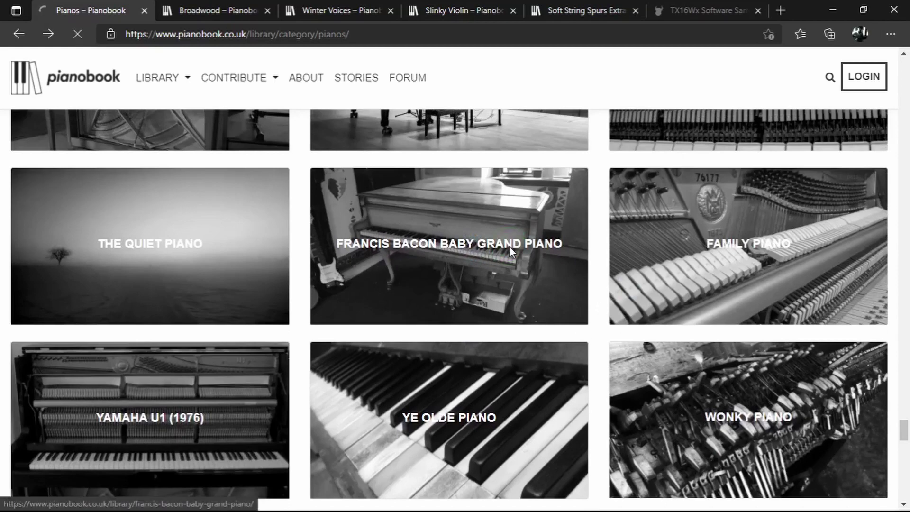
{"action": "scroll", "coordinate": [511, 252], "scroll_direction": "down", "scroll_amount": 5}
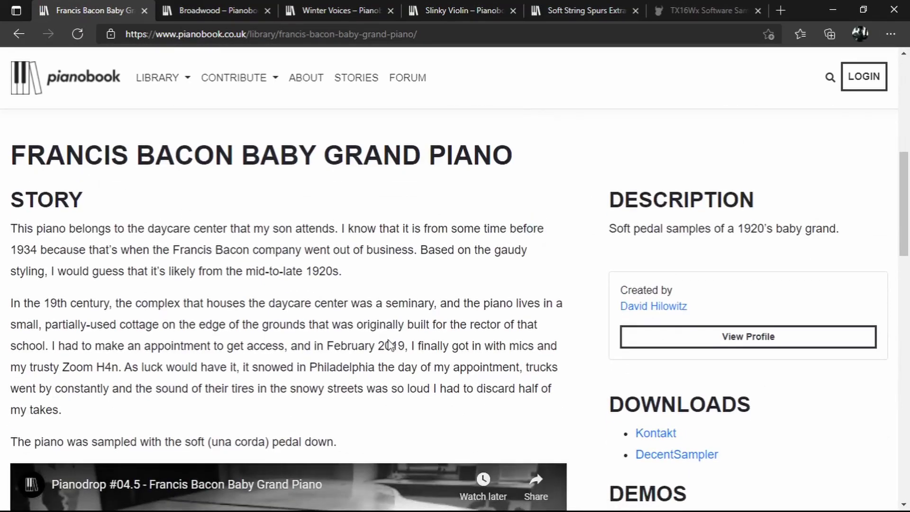
{"action": "scroll", "coordinate": [393, 340], "scroll_direction": "down", "scroll_amount": 6}
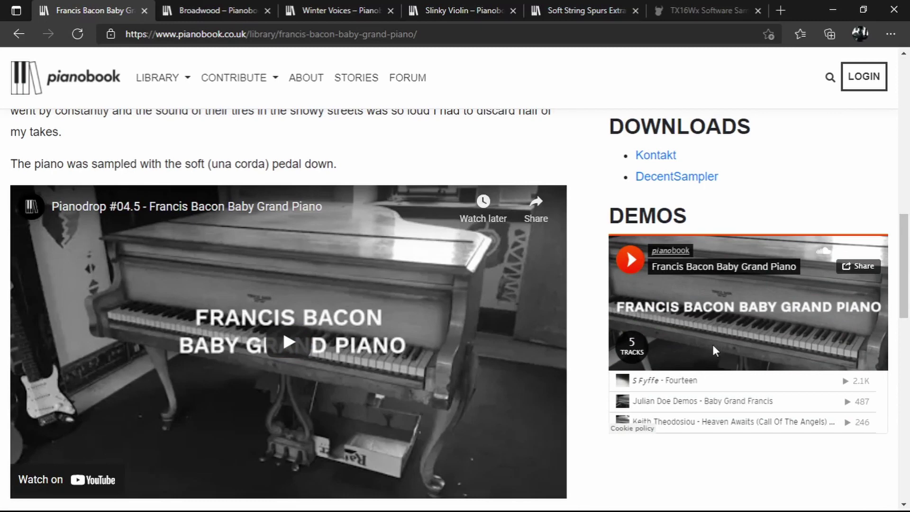
{"action": "left_click", "coordinate": [640, 300]}
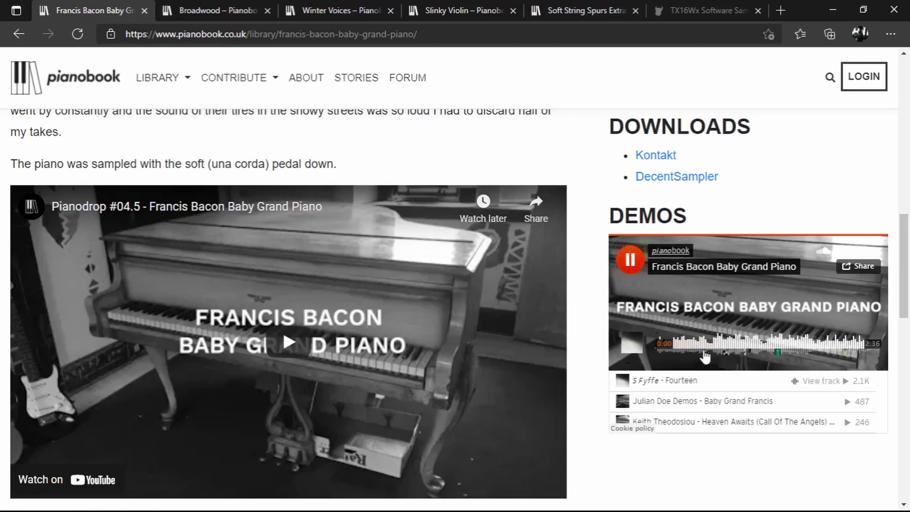
{"action": "left_click", "coordinate": [723, 344]}
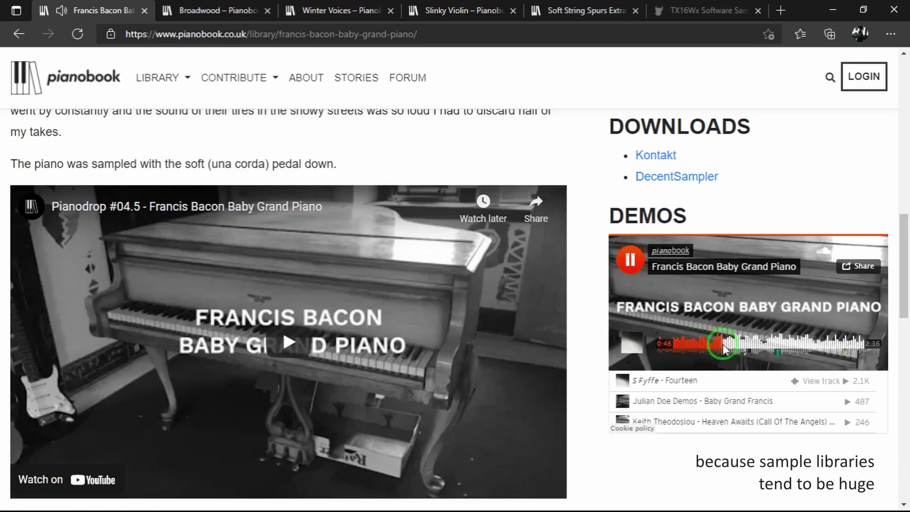
{"action": "left_click", "coordinate": [629, 260]}
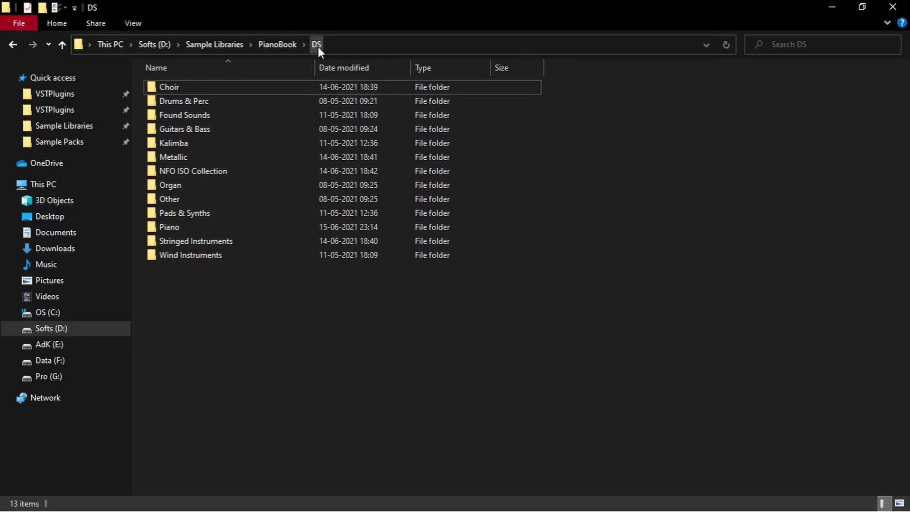
In File Explorer, go to Piano\Francis Bacon Baby Grand (DS)\samples\original within the PianoBook DS folder.
{"action": "double_click", "coordinate": [197, 229]}
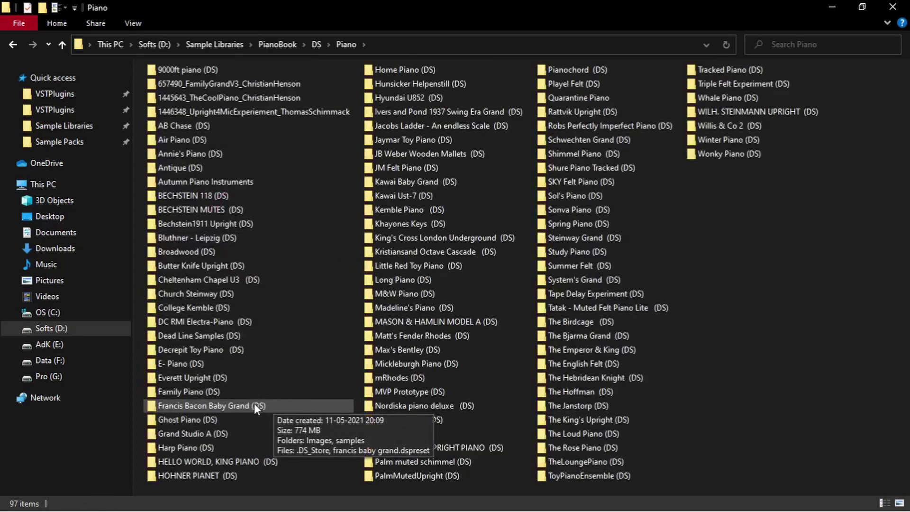
{"action": "double_click", "coordinate": [272, 403]}
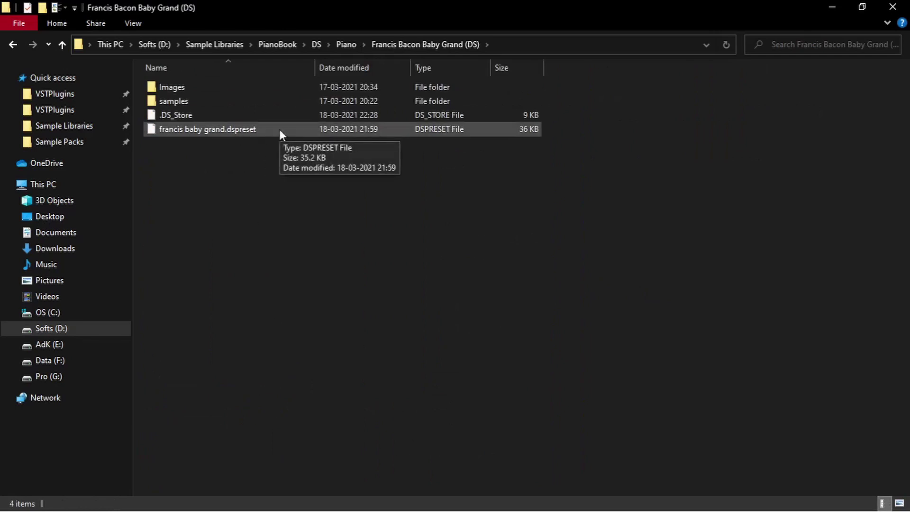
{"action": "double_click", "coordinate": [208, 101]}
{"action": "double_click", "coordinate": [194, 100]}
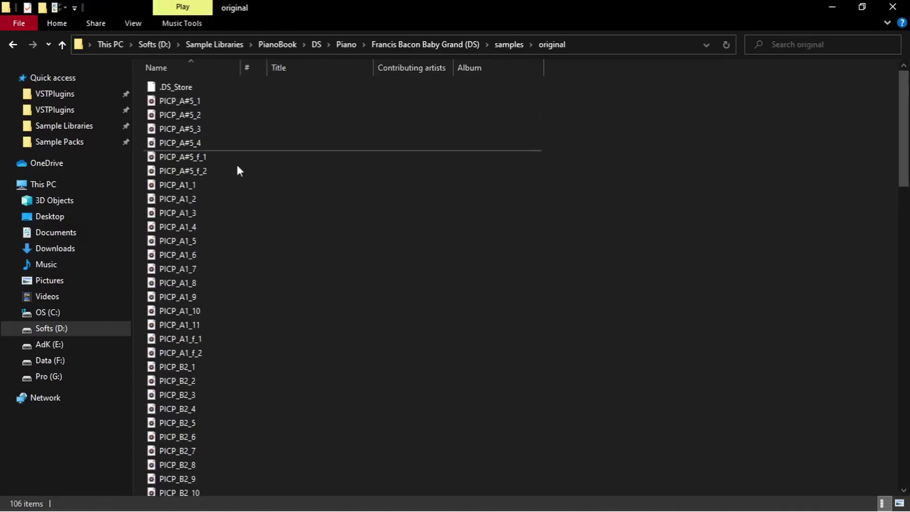
Audition the note samples PICP_A1_8, PICP_C#4_f_1 and PICP_E1_3 from the original folder.
{"action": "double_click", "coordinate": [240, 287]}
{"action": "scroll", "coordinate": [246, 390], "scroll_direction": "down", "scroll_amount": 2}
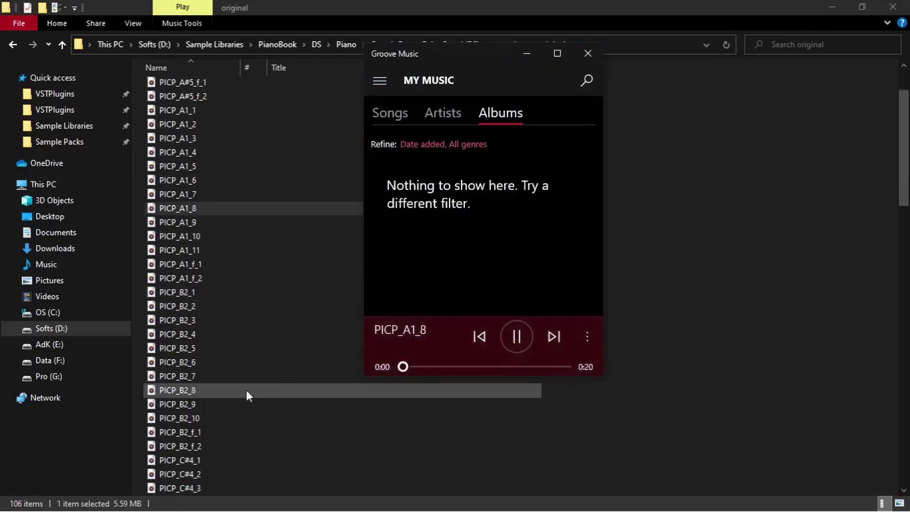
{"action": "scroll", "coordinate": [246, 391], "scroll_direction": "down", "scroll_amount": 3}
{"action": "double_click", "coordinate": [213, 402]}
{"action": "scroll", "coordinate": [291, 369], "scroll_direction": "down", "scroll_amount": 5}
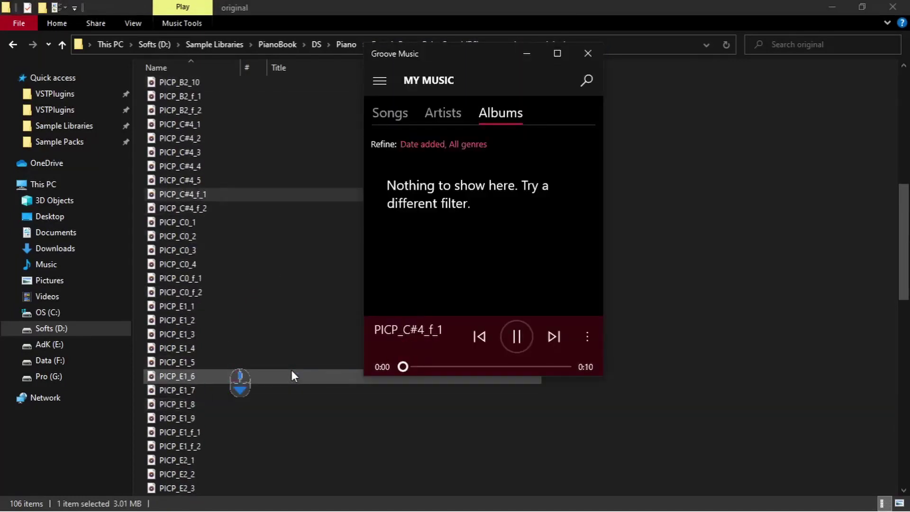
{"action": "double_click", "coordinate": [237, 338]}
{"action": "scroll", "coordinate": [236, 337], "scroll_direction": "down", "scroll_amount": 13}
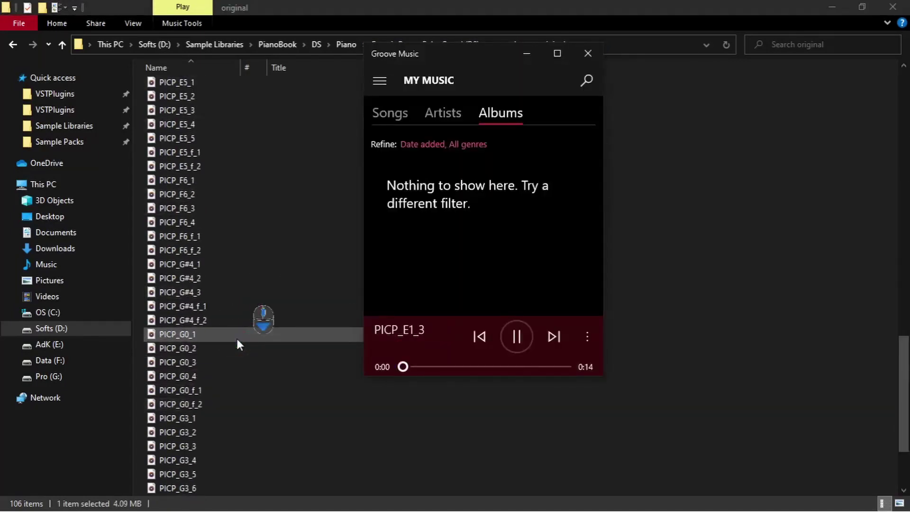
Audition PICP_release_3, PICP_release_1 and PICP_release_2, and return to the Francis Bacon Baby Grand (DS) folder.
{"action": "scroll", "coordinate": [236, 336], "scroll_direction": "down", "scroll_amount": 3}
{"action": "double_click", "coordinate": [232, 442]}
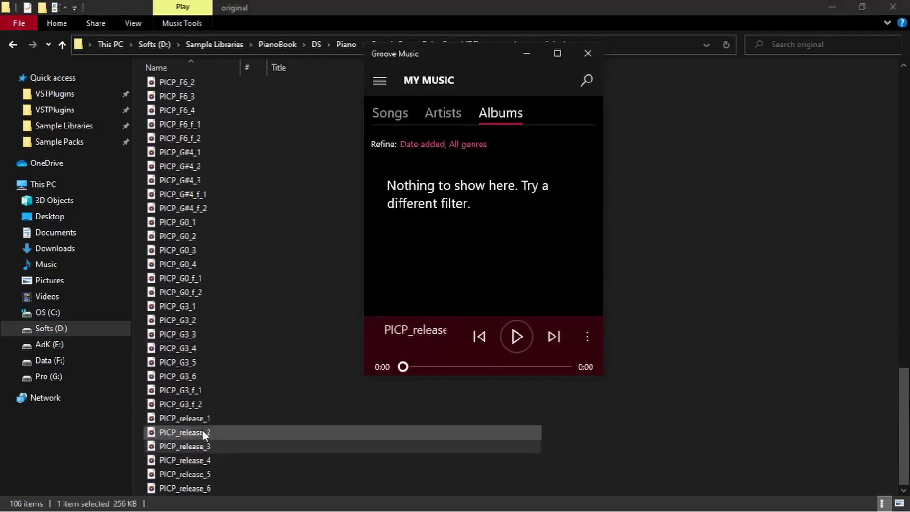
{"action": "double_click", "coordinate": [223, 421]}
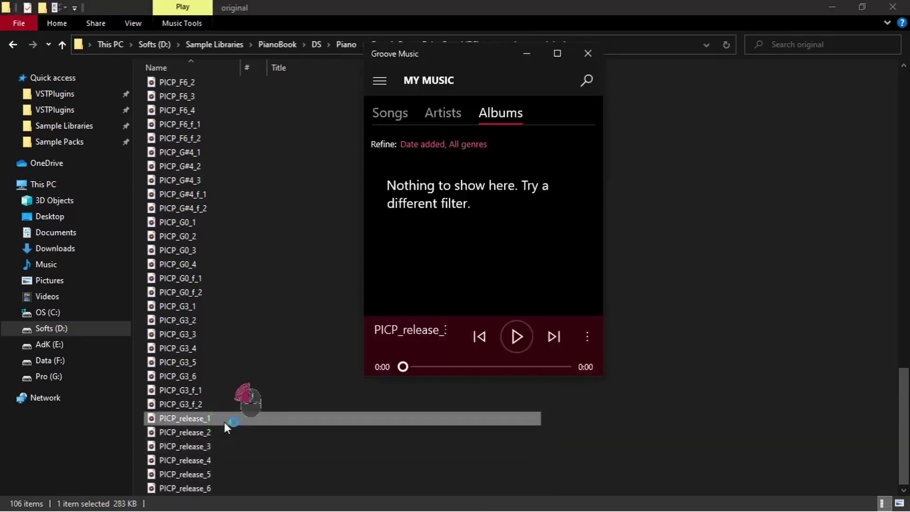
{"action": "double_click", "coordinate": [224, 430]}
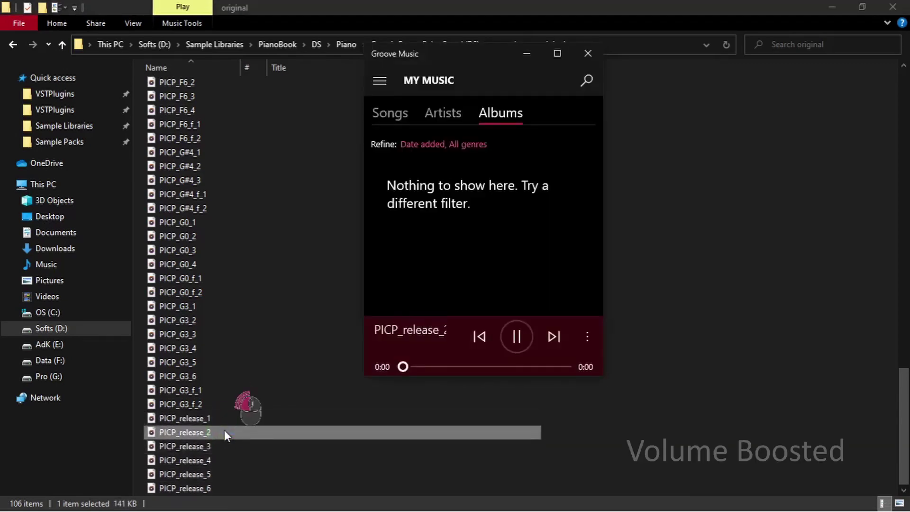
{"action": "left_click", "coordinate": [10, 44]}
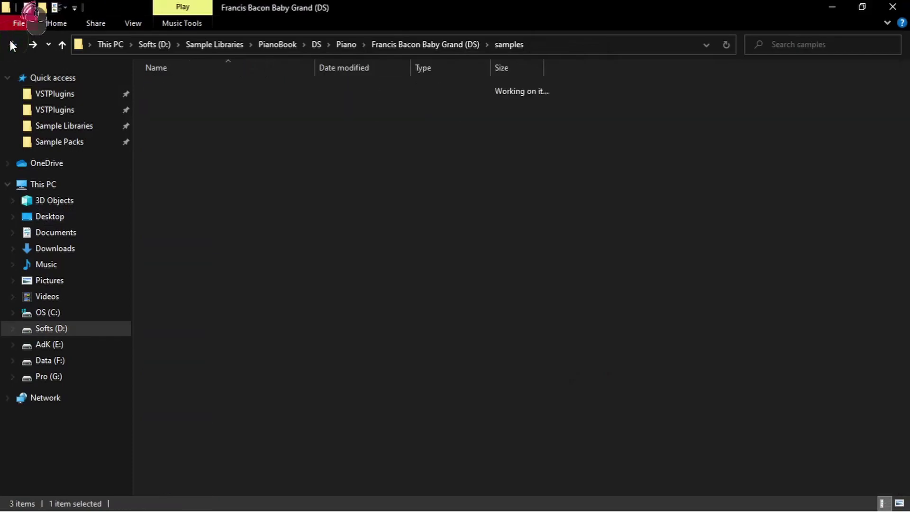
{"action": "left_click", "coordinate": [11, 44]}
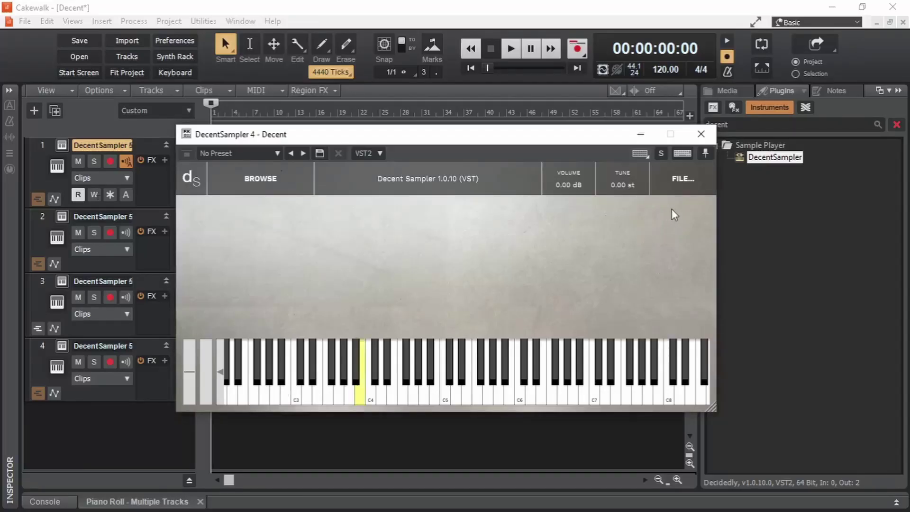
{"action": "left_click", "coordinate": [682, 179]}
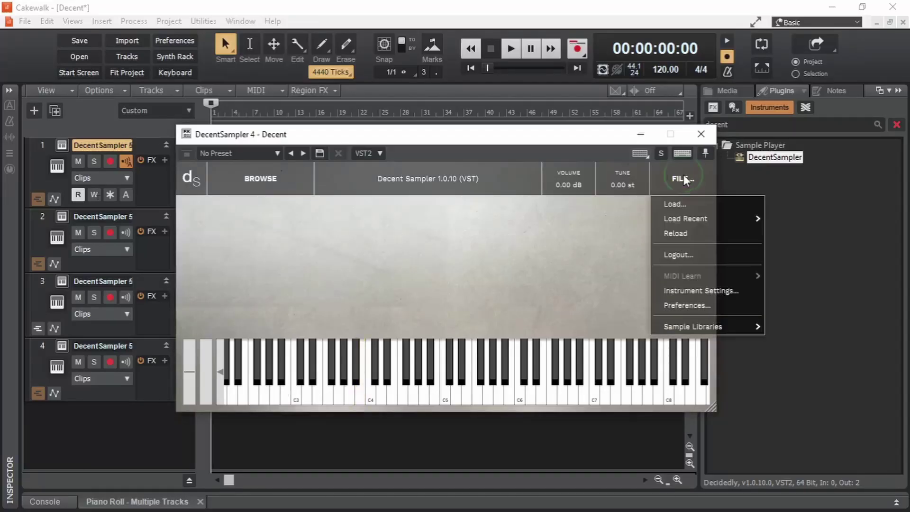
{"action": "left_click", "coordinate": [682, 205]}
{"action": "scroll", "coordinate": [333, 183], "scroll_direction": "down", "scroll_amount": 5}
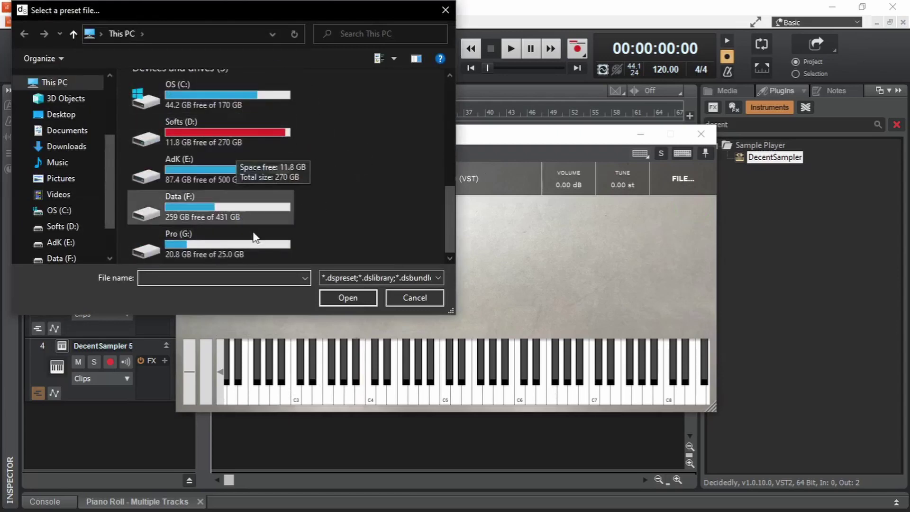
{"action": "left_click", "coordinate": [418, 295]}
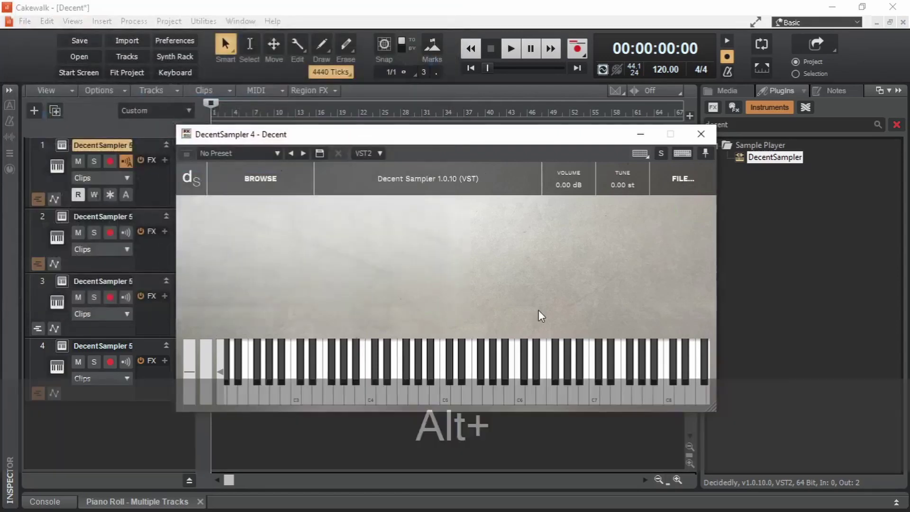
Load francis baby grand.dspreset from the Francis Bacon Baby Grand (DS) folder in File Explorer into track 1's DecentSampler in Cakewalk.
{"action": "key", "text": "alt+Tab"}
{"action": "left_click_drag", "start_coordinate": [279, 30], "coordinate": [520, 111]}
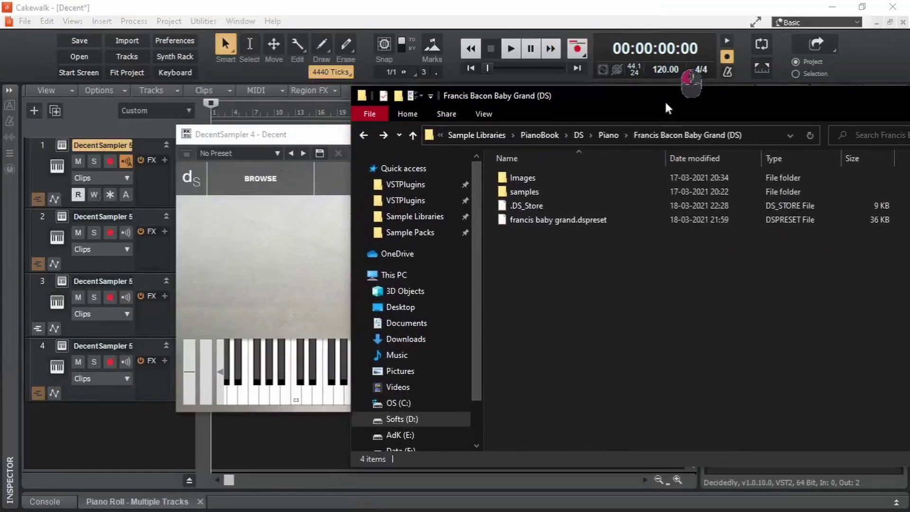
{"action": "left_click", "coordinate": [532, 213]}
{"action": "left_click_drag", "start_coordinate": [531, 211], "coordinate": [316, 285]}
{"action": "left_click", "coordinate": [316, 138]}
Play the track, bring the lower octaves of the sampler keyboard into view, and raise the piano's reverb slightly.
{"action": "key", "text": "space"}
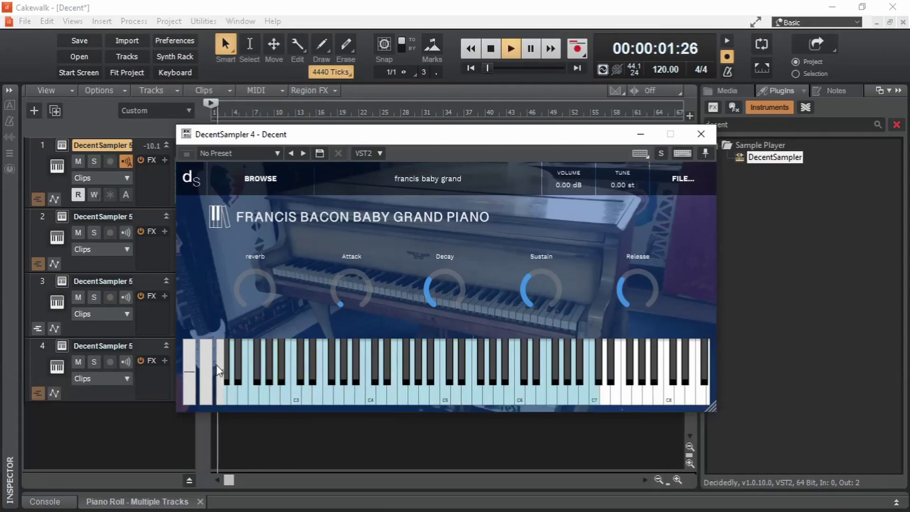
{"action": "left_click", "coordinate": [220, 372]}
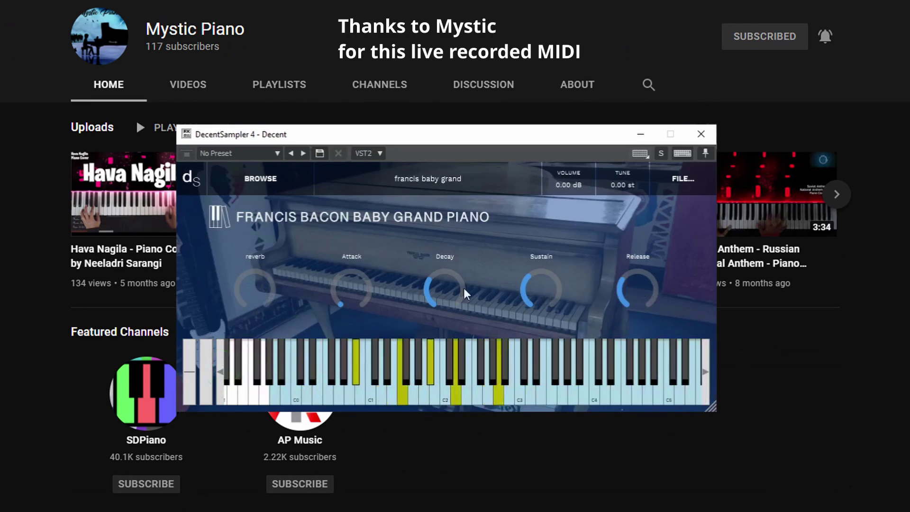
{"action": "left_click_drag", "start_coordinate": [343, 300], "coordinate": [345, 294]}
{"action": "left_click_drag", "start_coordinate": [243, 294], "coordinate": [263, 284]}
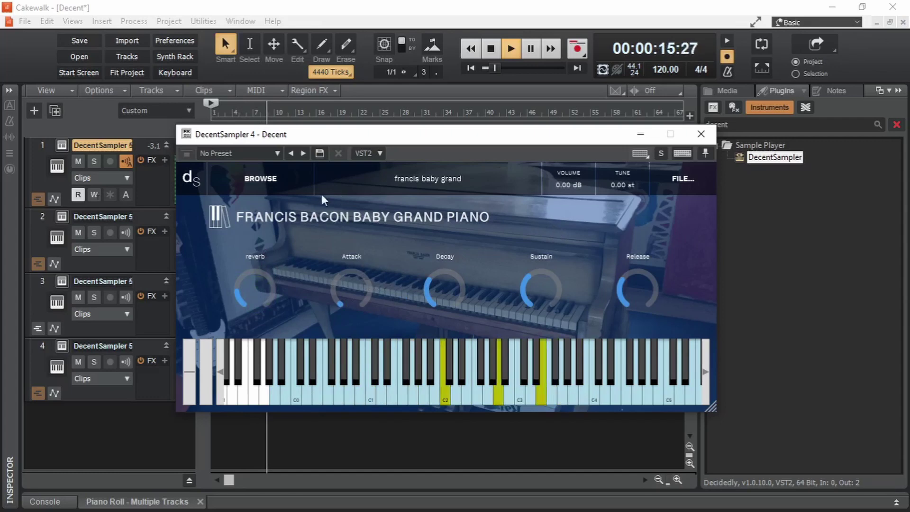
{"action": "left_click_drag", "start_coordinate": [152, 146], "coordinate": [160, 161]}
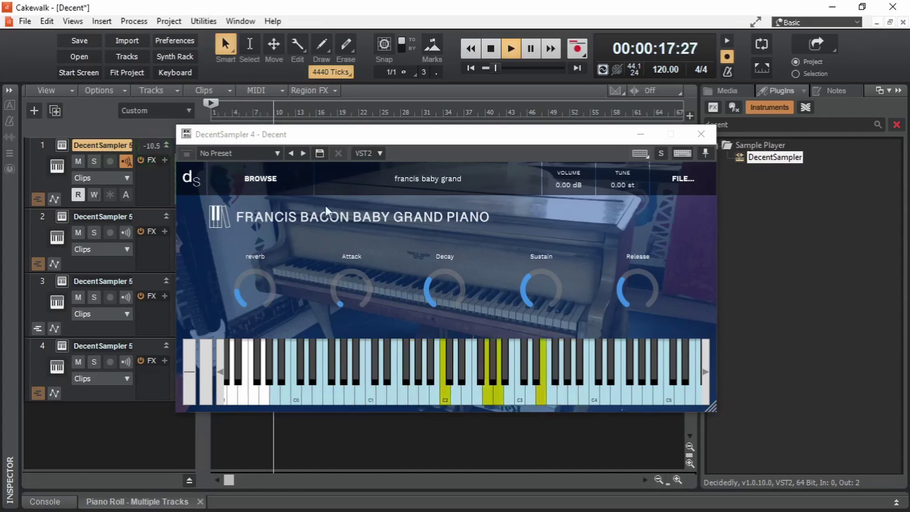
Raise the sampler volume to 7.17 dB, lower the piano's Release, and stop playback.
{"action": "left_click_drag", "start_coordinate": [570, 184], "coordinate": [573, 174]}
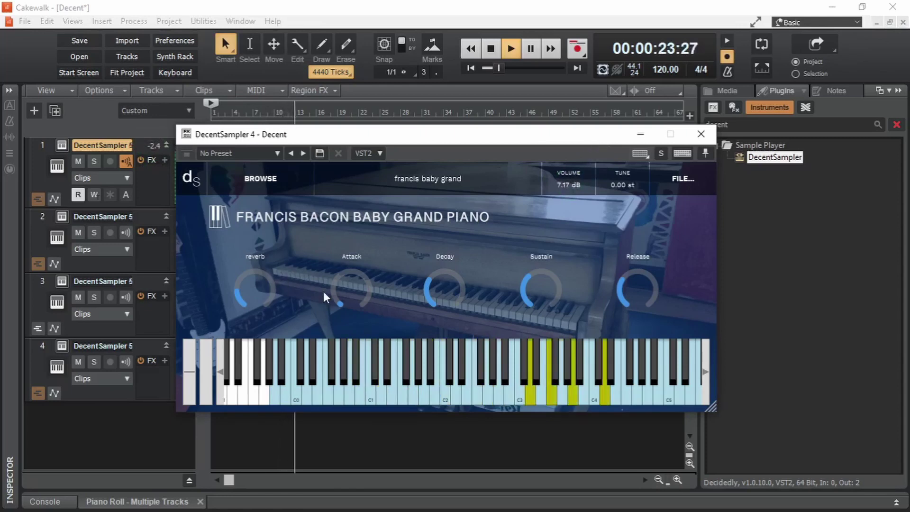
{"action": "left_click", "coordinate": [639, 308]}
{"action": "left_click_drag", "start_coordinate": [638, 322], "coordinate": [638, 327]}
{"action": "key", "text": "space"}
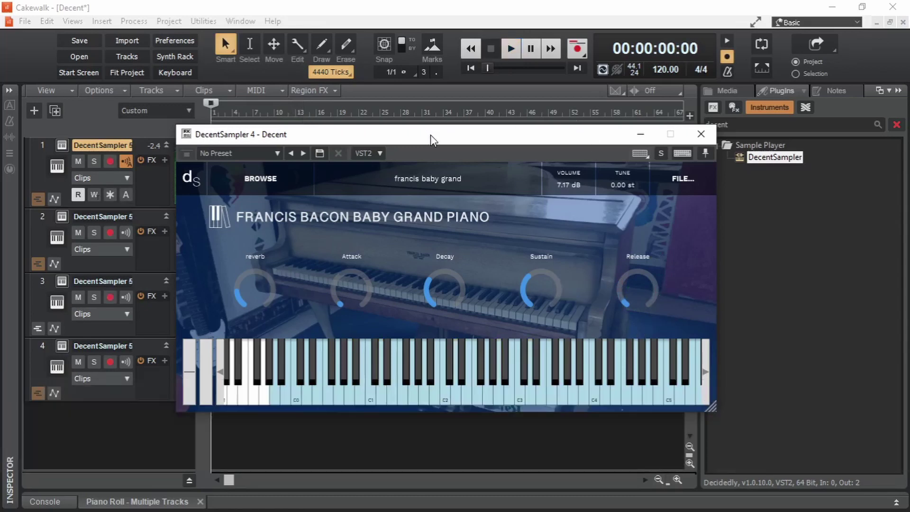
Minimize the sampler window, listen to the arrangement from about bar 12, and stop with the playback position around bar 12.
{"action": "left_click", "coordinate": [355, 112]}
{"action": "left_click", "coordinate": [640, 134]}
{"action": "left_click", "coordinate": [290, 214]}
{"action": "key", "text": "space"}
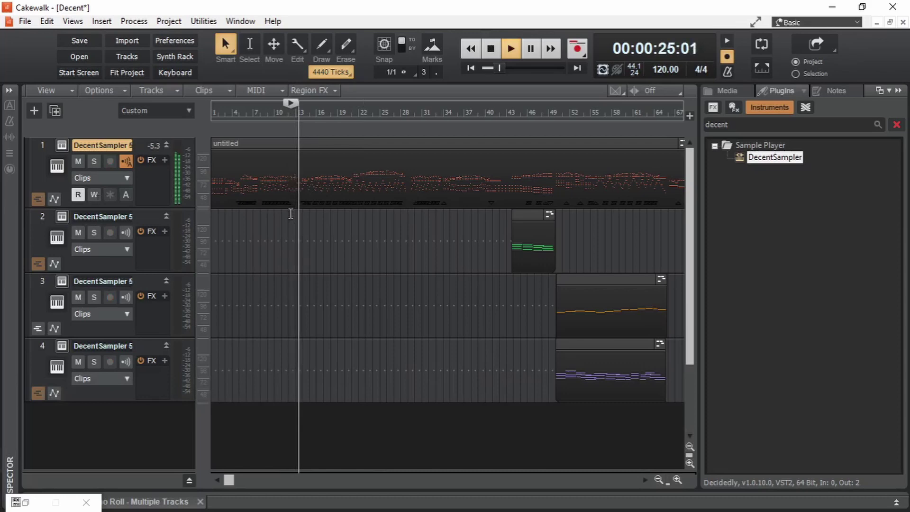
{"action": "key", "text": "space"}
{"action": "left_click", "coordinate": [286, 213]}
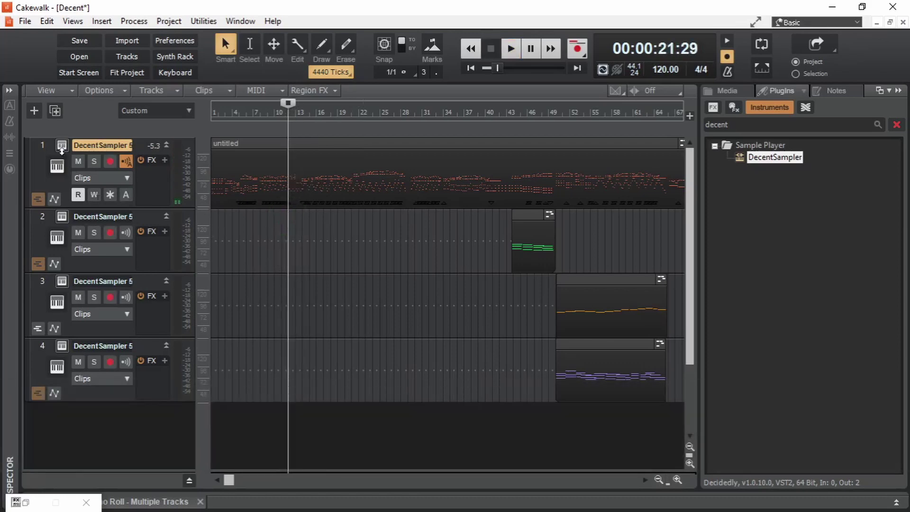
From Piano\Broadwood (DS) in File Explorer, load Broadwood.dspreset into track 1's DecentSampler in Cakewalk.
{"action": "key", "text": "alt+Tab"}
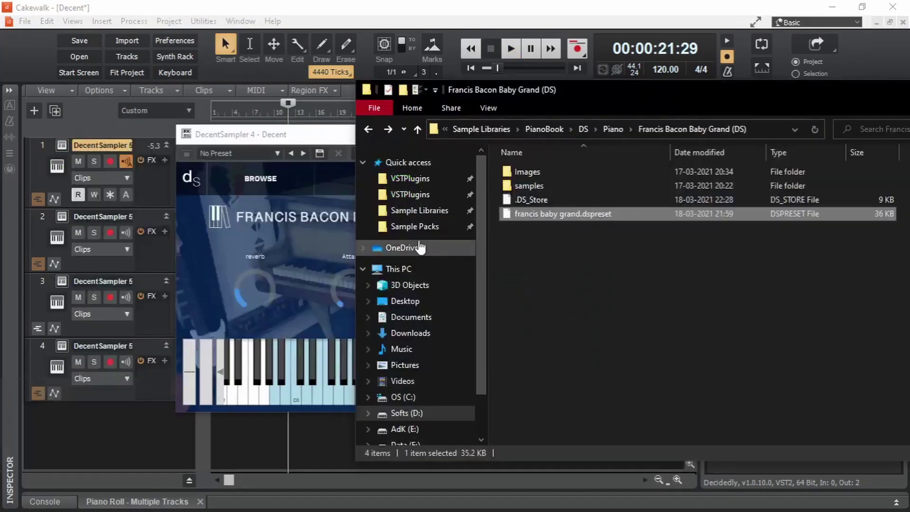
{"action": "left_click", "coordinate": [372, 132]}
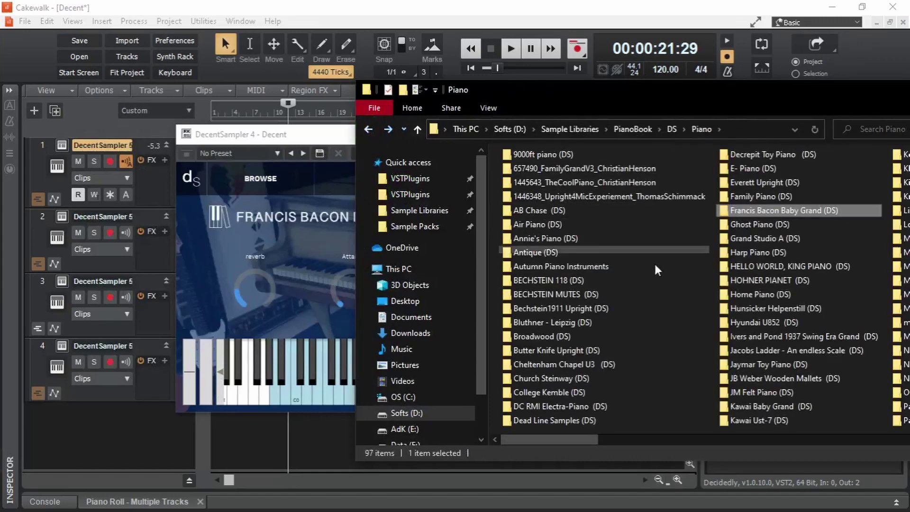
{"action": "double_click", "coordinate": [562, 336]}
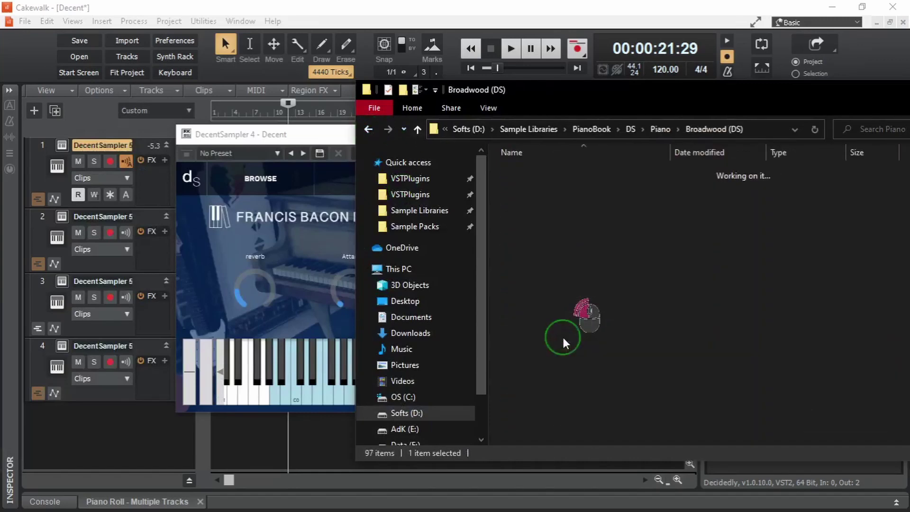
{"action": "left_click", "coordinate": [547, 214]}
{"action": "left_click_drag", "start_coordinate": [546, 217], "coordinate": [307, 278]}
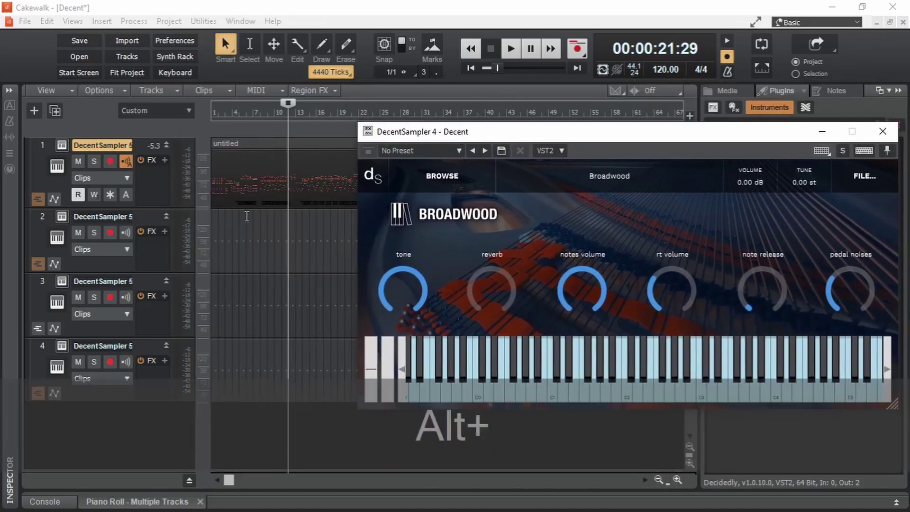
Isolate the Broadwood's pedal sounds by setting notes volume and rt volume to minimum and pedal noises to maximum.
{"action": "left_click_drag", "start_coordinate": [182, 209], "coordinate": [181, 304]}
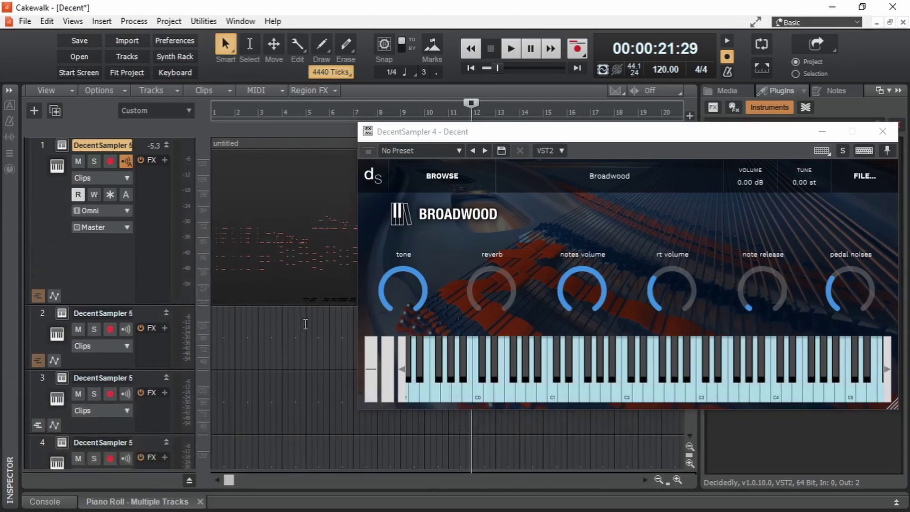
{"action": "mouse_move", "coordinate": [415, 139]}
{"action": "left_mouse_down"}
{"action": "mouse_move", "coordinate": [542, 131]}
{"action": "mouse_move", "coordinate": [410, 127]}
{"action": "left_mouse_up"}
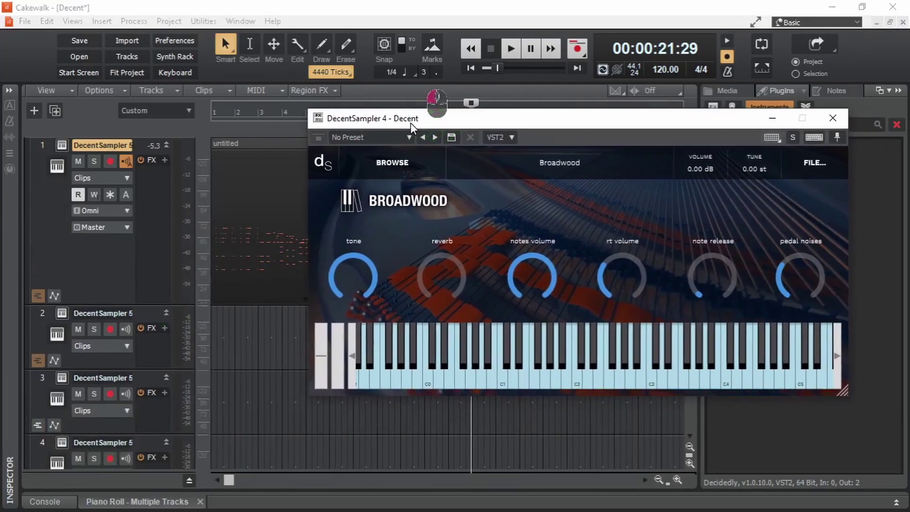
{"action": "left_click_drag", "start_coordinate": [532, 277], "coordinate": [532, 304]}
{"action": "left_click", "coordinate": [647, 378]}
{"action": "left_click_drag", "start_coordinate": [800, 277], "coordinate": [800, 251]}
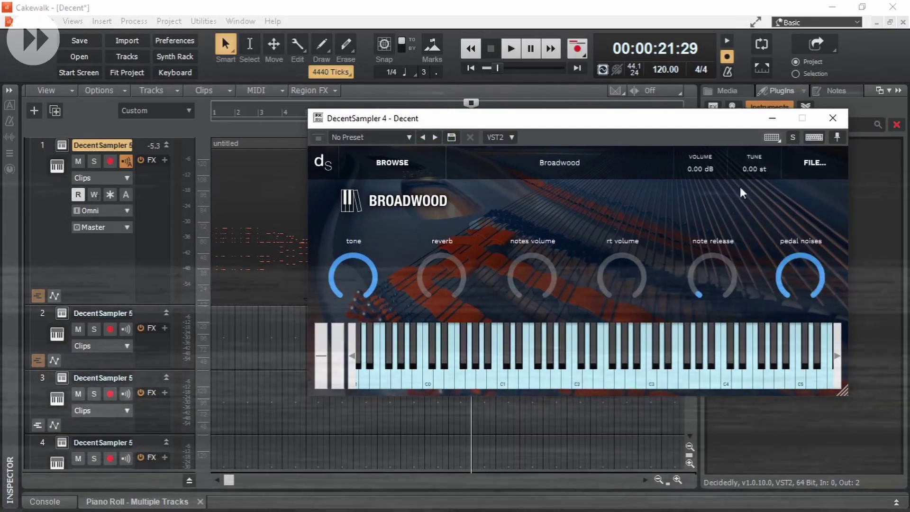
Move the sampler window clear of the clips and listen to the isolated pedal noises from about bar 8.
{"action": "left_click_drag", "start_coordinate": [455, 118], "coordinate": [581, 114]}
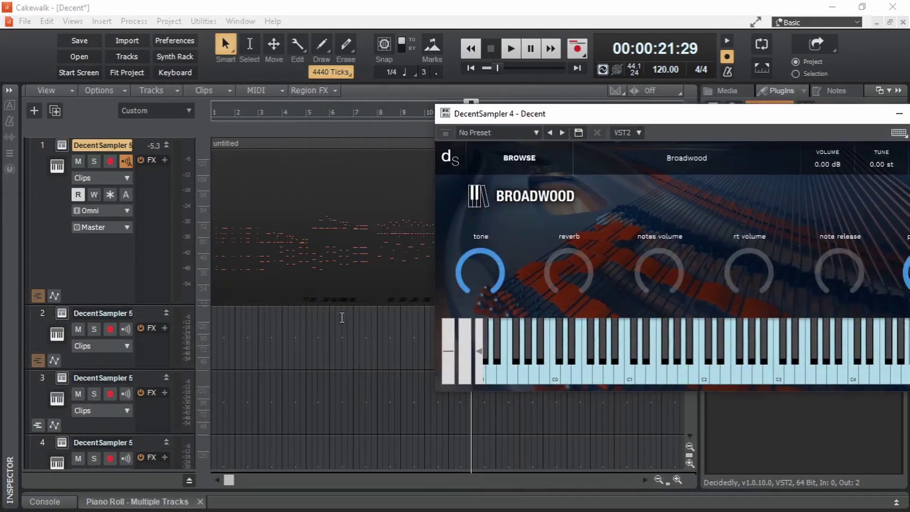
{"action": "left_click", "coordinate": [342, 316]}
{"action": "key", "text": "space"}
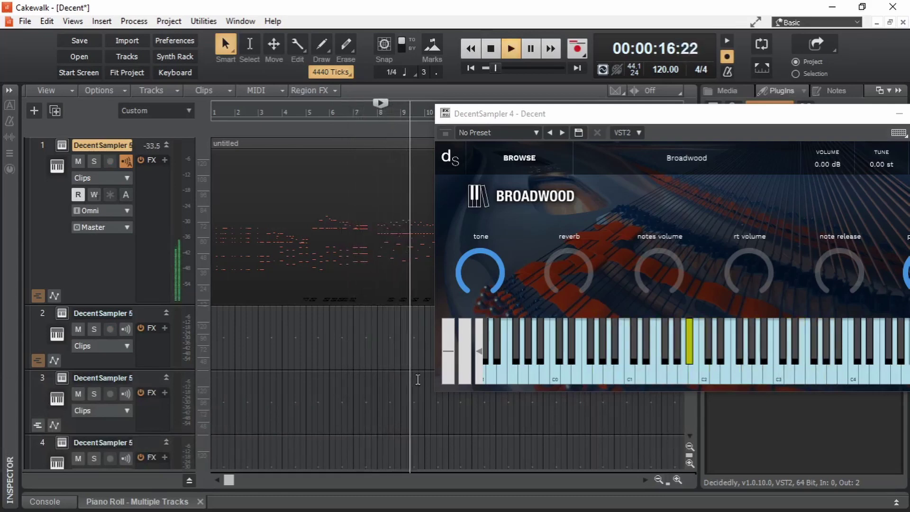
{"action": "key", "text": "space"}
Restore the Broadwood's notes volume to maximum and its rt volume and pedal noises to partial levels, and play briefly.
{"action": "left_click_drag", "start_coordinate": [592, 115], "coordinate": [407, 108]}
{"action": "left_click_drag", "start_coordinate": [750, 262], "coordinate": [757, 353]}
{"action": "left_click_drag", "start_coordinate": [473, 265], "coordinate": [570, 227]}
{"action": "key", "text": "space"}
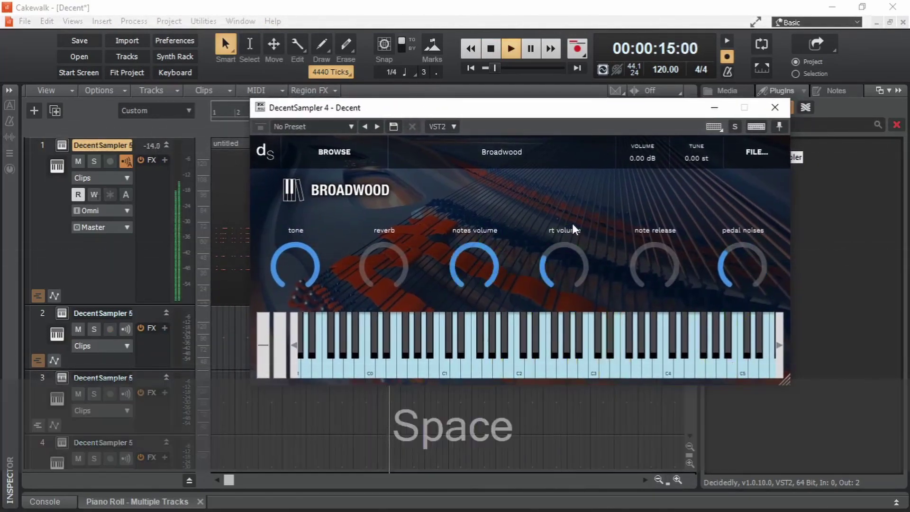
{"action": "key", "text": "space"}
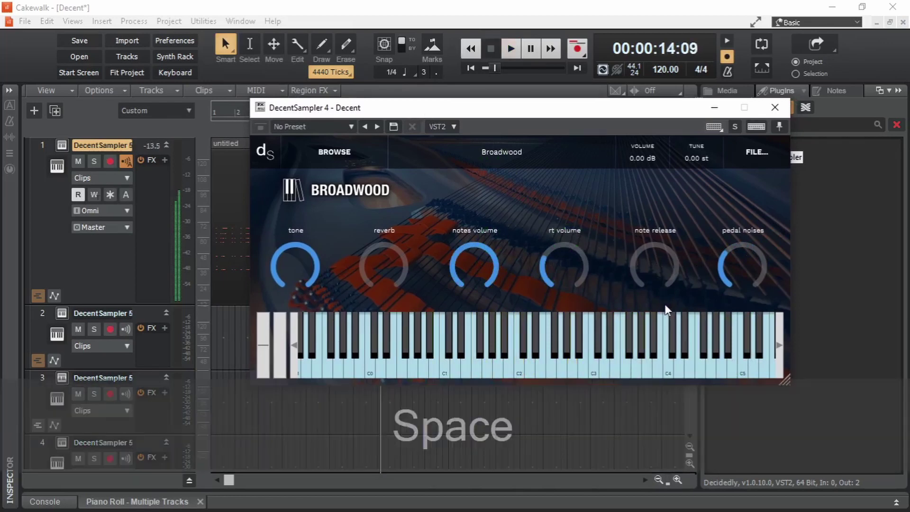
Set the Broadwood's note release to 0.38 and listen to the track from about bar 3 and about bar 11.
{"action": "left_click_drag", "start_coordinate": [656, 276], "coordinate": [657, 268]}
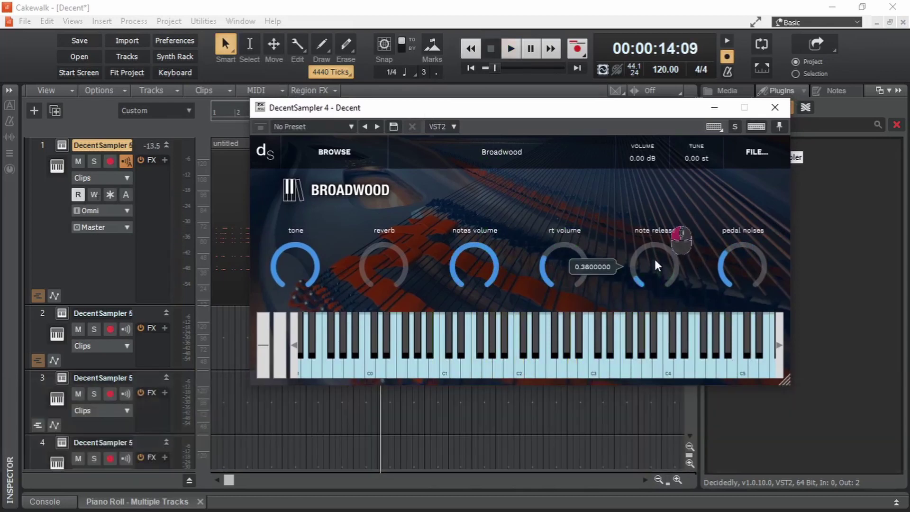
{"action": "left_click_drag", "start_coordinate": [521, 107], "coordinate": [706, 103]}
{"action": "left_click", "coordinate": [254, 331]}
{"action": "key", "text": "space"}
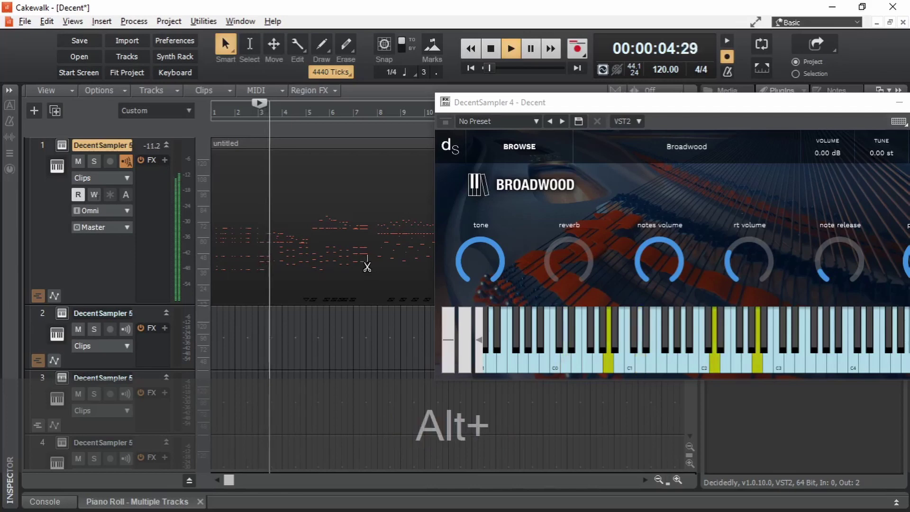
{"action": "scroll", "coordinate": [367, 265], "scroll_direction": "down", "scroll_amount": 2}
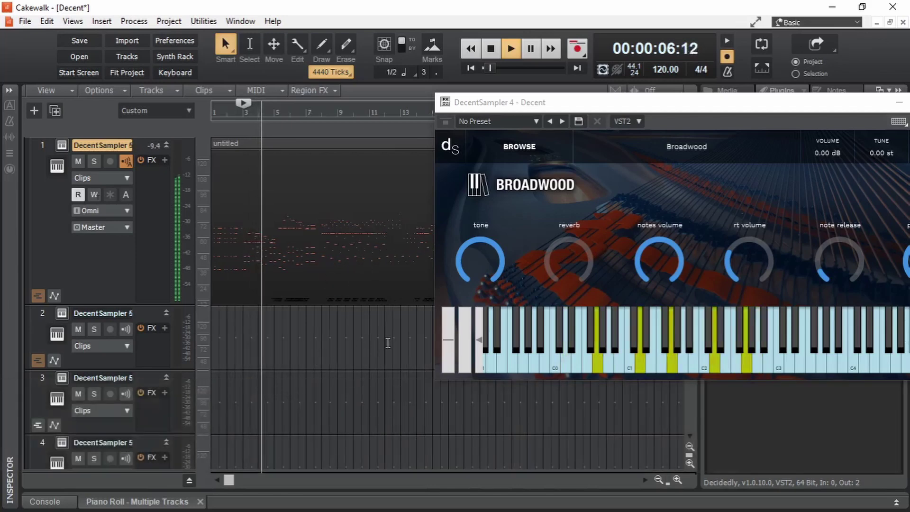
{"action": "left_click", "coordinate": [387, 342]}
{"action": "left_click", "coordinate": [367, 332]}
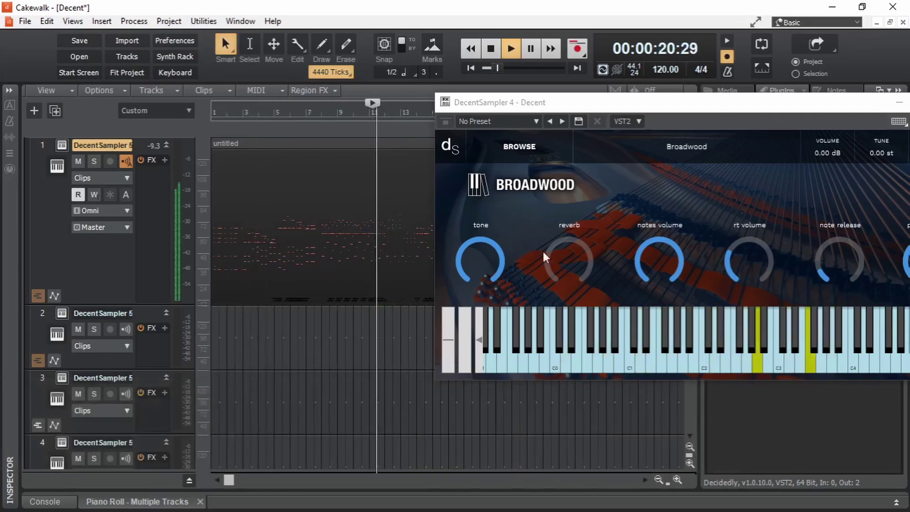
Raise the Broadwood's reverb slightly, reduce the track heights during playback, and stop the project.
{"action": "left_click_drag", "start_coordinate": [544, 257], "coordinate": [568, 256]}
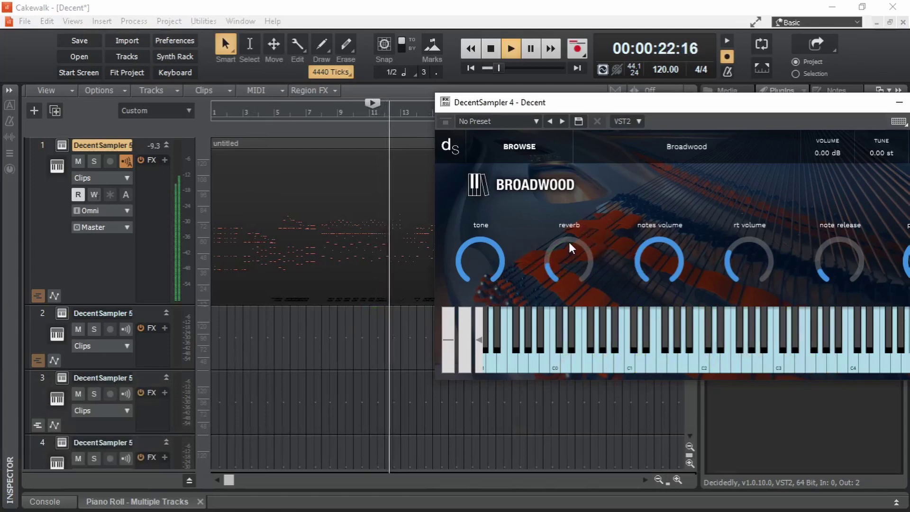
{"action": "left_click_drag", "start_coordinate": [627, 110], "coordinate": [478, 103]}
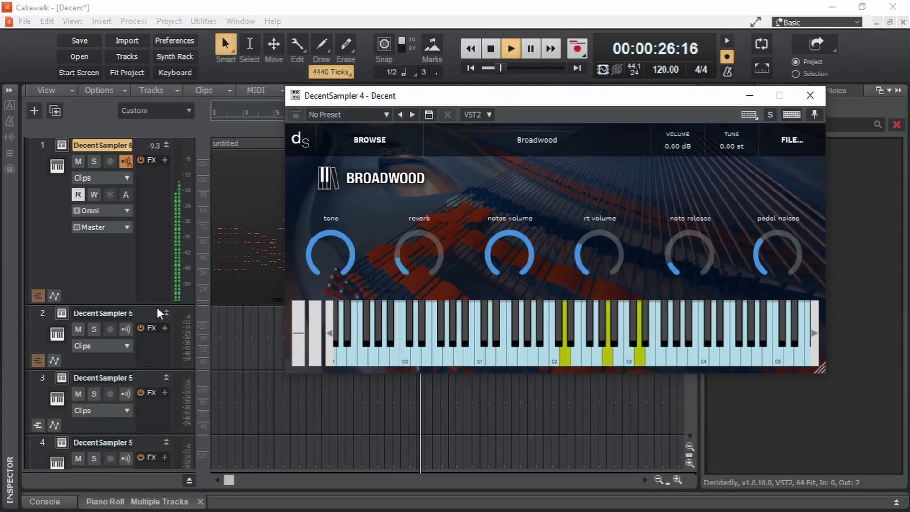
{"action": "scroll", "coordinate": [162, 308], "scroll_direction": "down", "scroll_amount": 3, "text": "alt"}
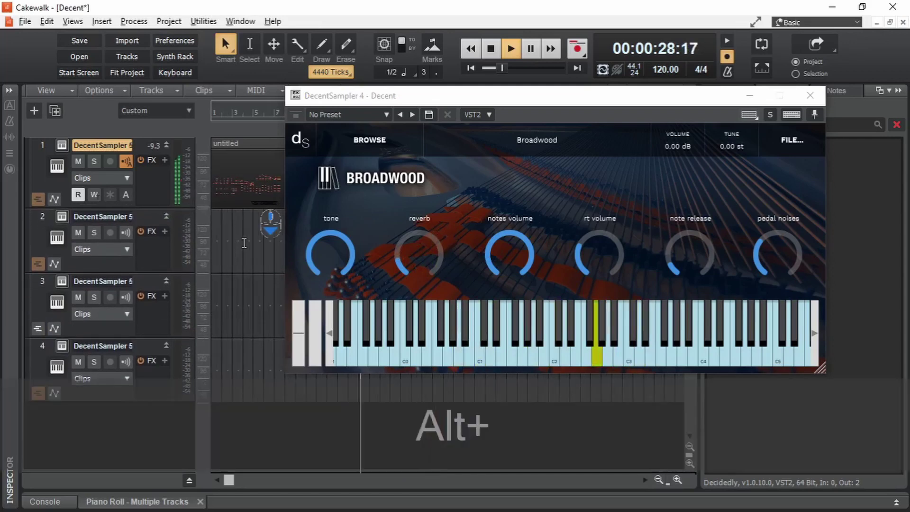
{"action": "left_click_drag", "start_coordinate": [515, 99], "coordinate": [394, 99]}
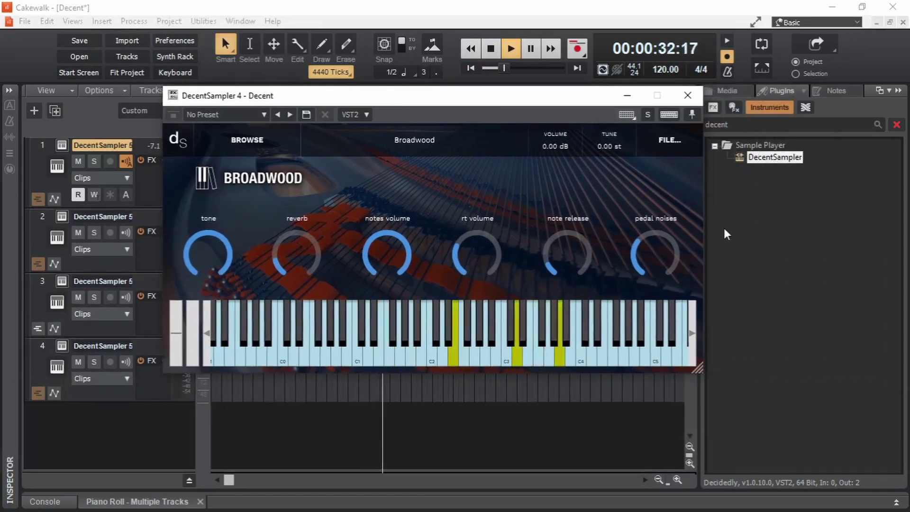
{"action": "key", "text": "space"}
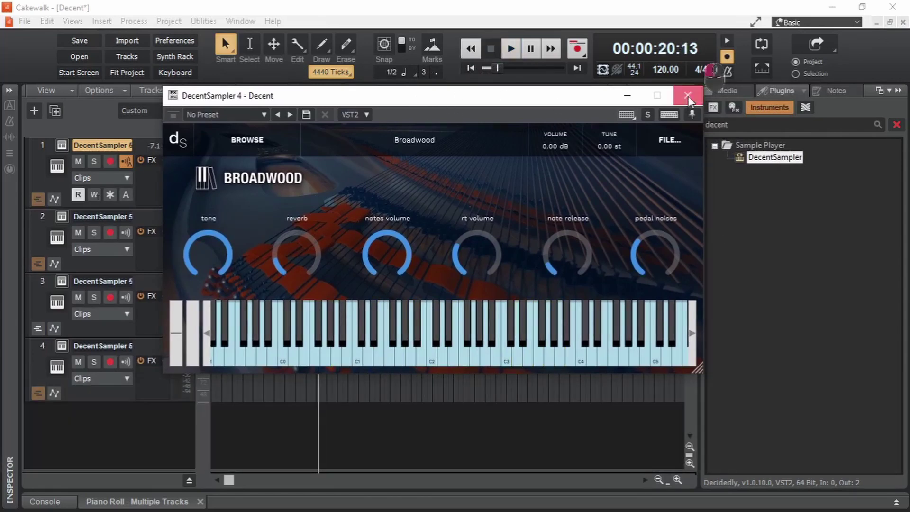
Close the Broadwood sampler window and place the playback position at about bar 43, where track 2's clip begins.
{"action": "left_click", "coordinate": [687, 96]}
{"action": "left_click_drag", "start_coordinate": [228, 481], "coordinate": [391, 480]}
{"action": "left_click", "coordinate": [241, 290]}
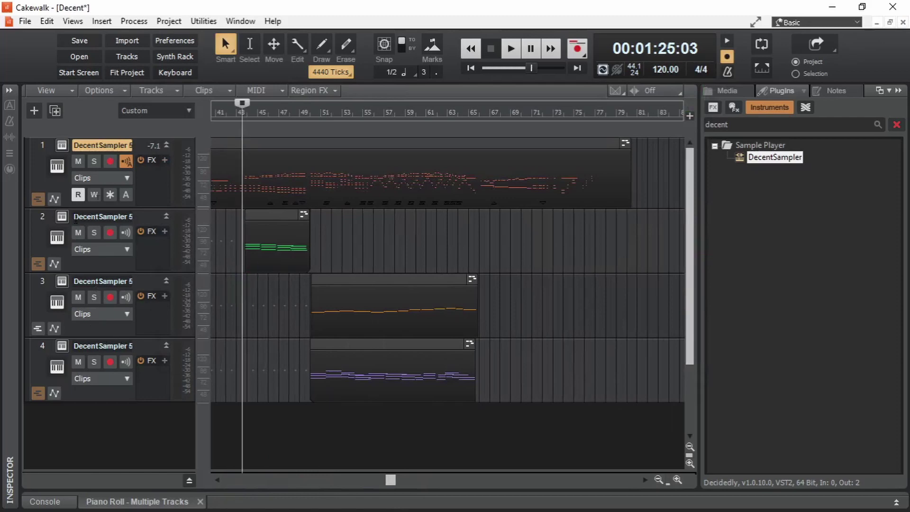
Open track 2's DecentSampler and reposition its window beside the track headers.
{"action": "left_click", "coordinate": [57, 236]}
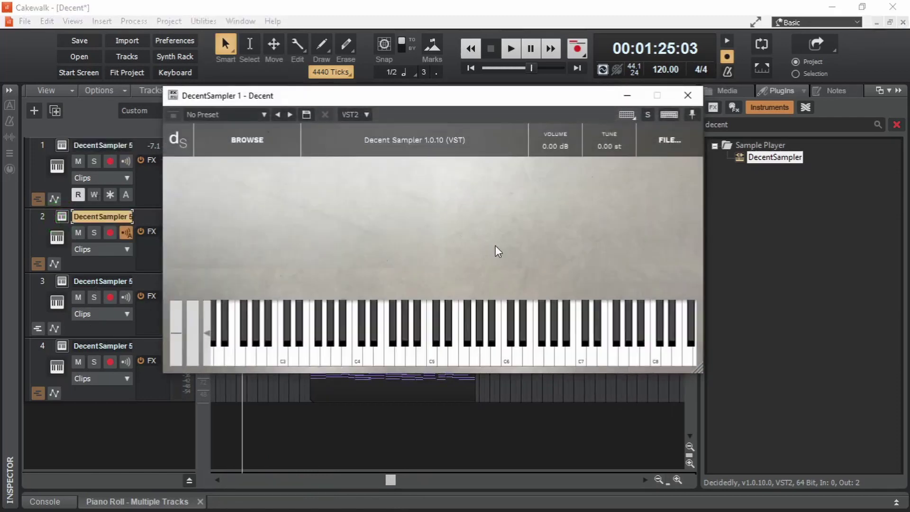
{"action": "left_click_drag", "start_coordinate": [342, 100], "coordinate": [651, 93]}
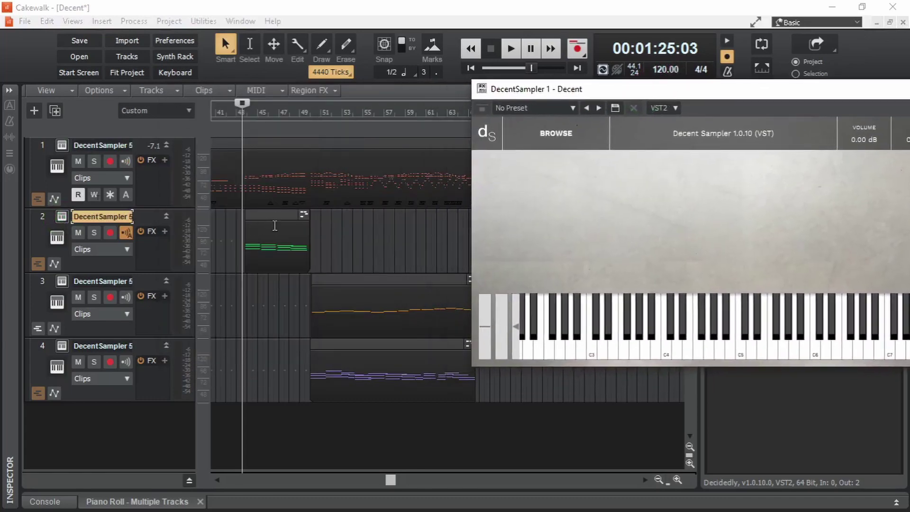
{"action": "left_click_drag", "start_coordinate": [569, 95], "coordinate": [325, 90]}
Switch to File Explorer and go up from Broadwood (DS) to the PianoBook DS category folder.
{"action": "key", "text": "alt+Tab"}
{"action": "left_click", "coordinate": [369, 213]}
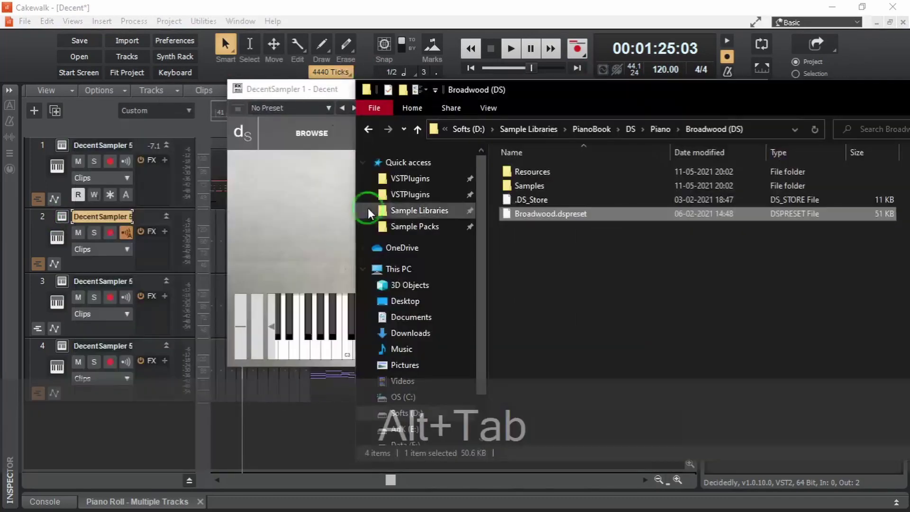
{"action": "left_click", "coordinate": [368, 130]}
{"action": "left_click_drag", "start_coordinate": [569, 90], "coordinate": [425, 72]}
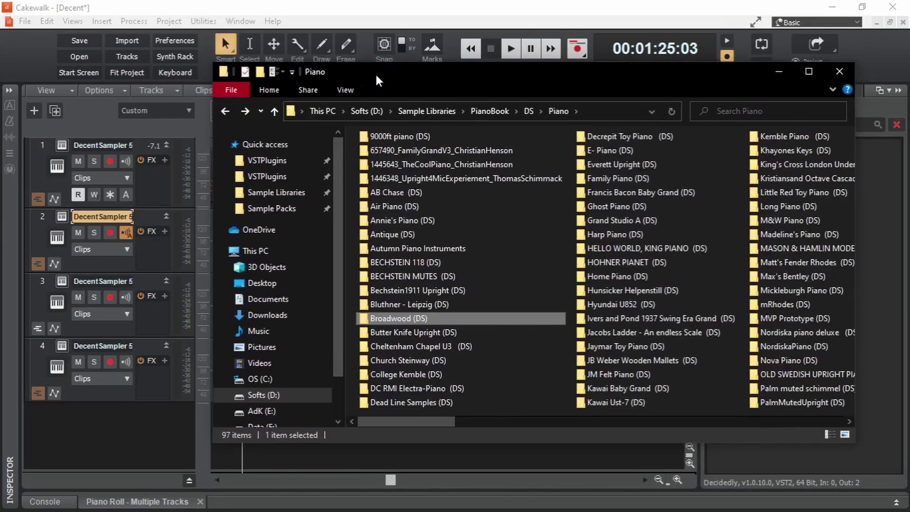
{"action": "left_click", "coordinate": [215, 119]}
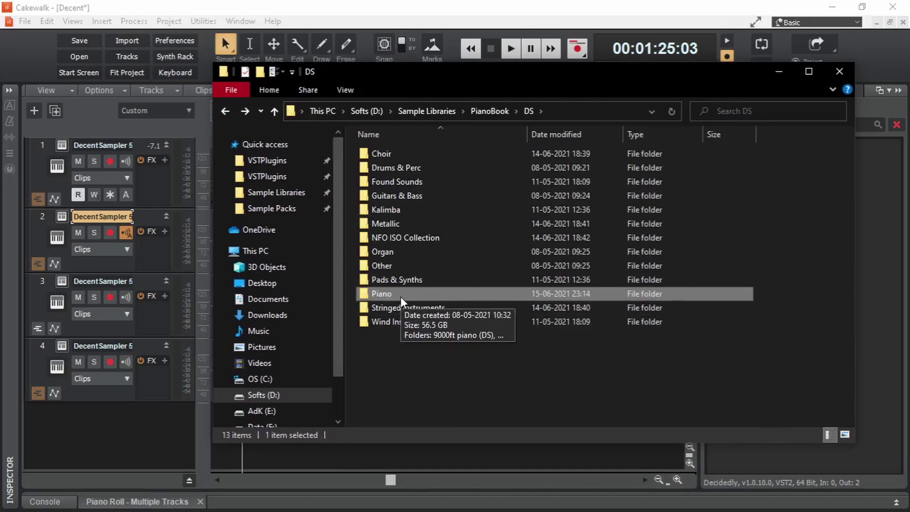
Load WV DYNAMIC EVOS SLOW.dslibrary from the Choir category's Winter Voices [Decent Sampler] folder into track 2's DecentSampler.
{"action": "double_click", "coordinate": [405, 154]}
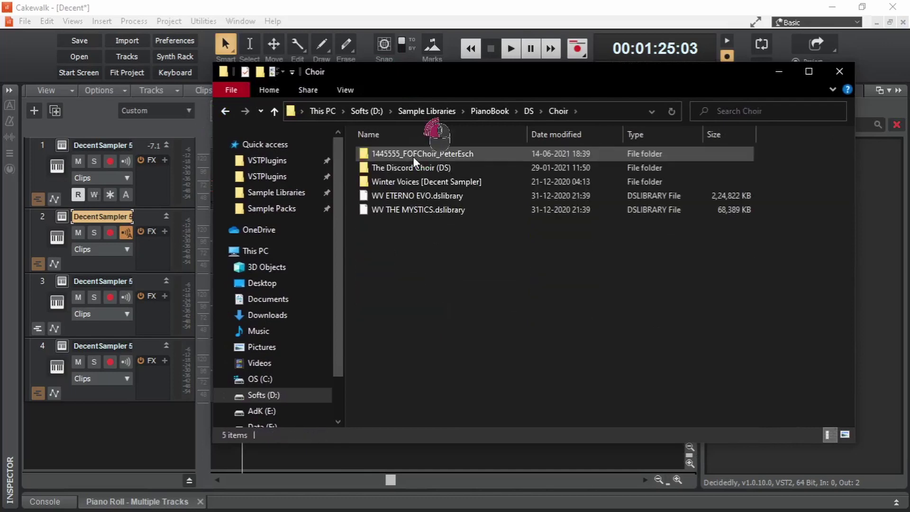
{"action": "double_click", "coordinate": [426, 184]}
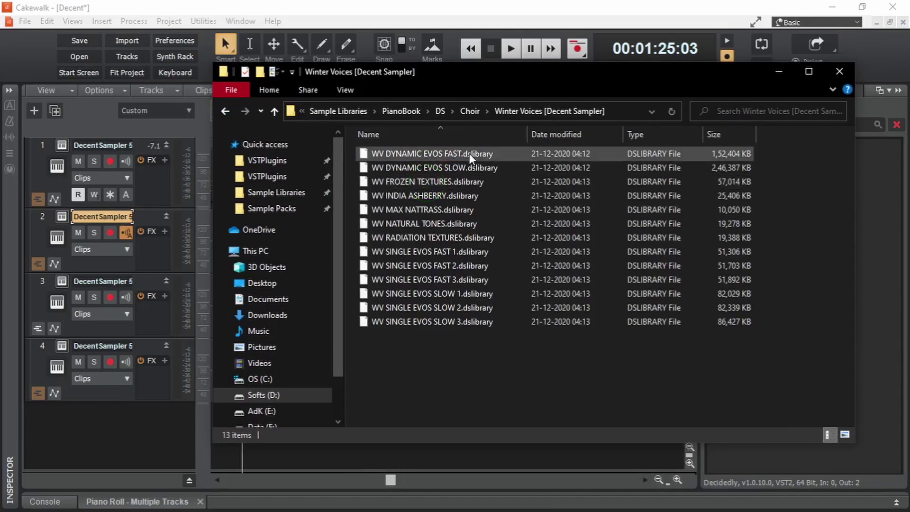
{"action": "left_click", "coordinate": [455, 166]}
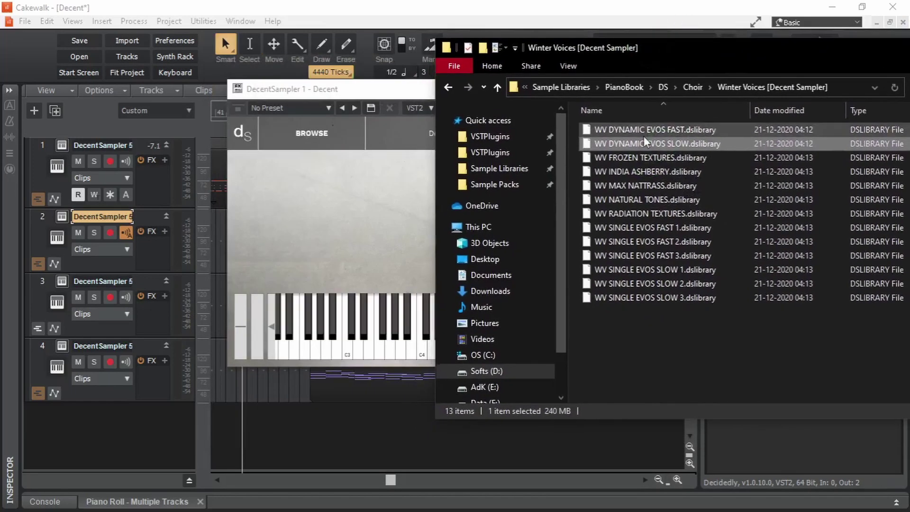
{"action": "left_click_drag", "start_coordinate": [645, 141], "coordinate": [399, 187]}
{"action": "left_click", "coordinate": [392, 90]}
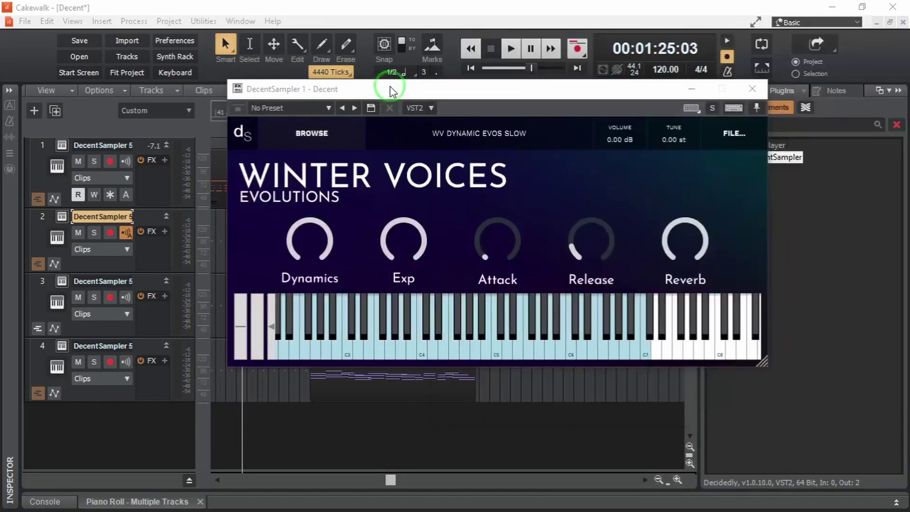
Solo track 2, play its Winter Voices part, raise the Attack slightly, and stop playback.
{"action": "left_click", "coordinate": [94, 233]}
{"action": "key", "text": "space"}
{"action": "left_click_drag", "start_coordinate": [379, 89], "coordinate": [491, 81]}
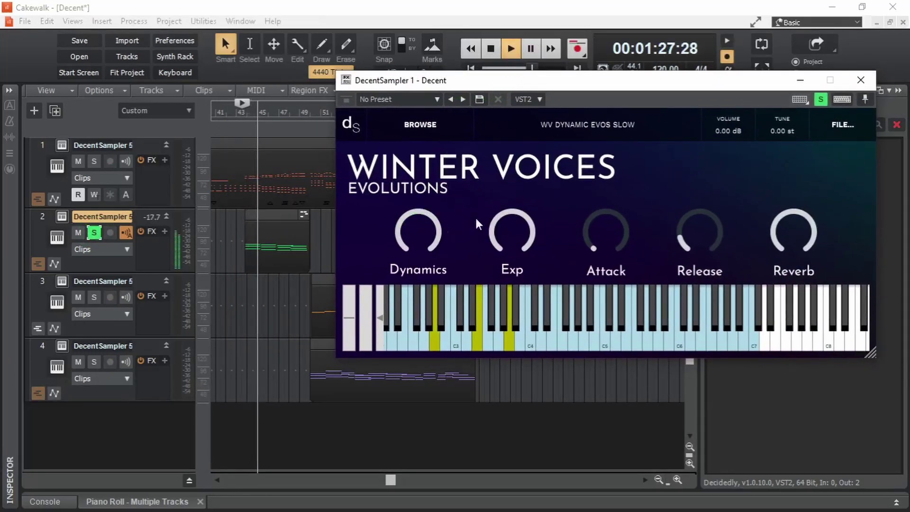
{"action": "left_click", "coordinate": [602, 225]}
{"action": "left_click_drag", "start_coordinate": [603, 212], "coordinate": [604, 213]}
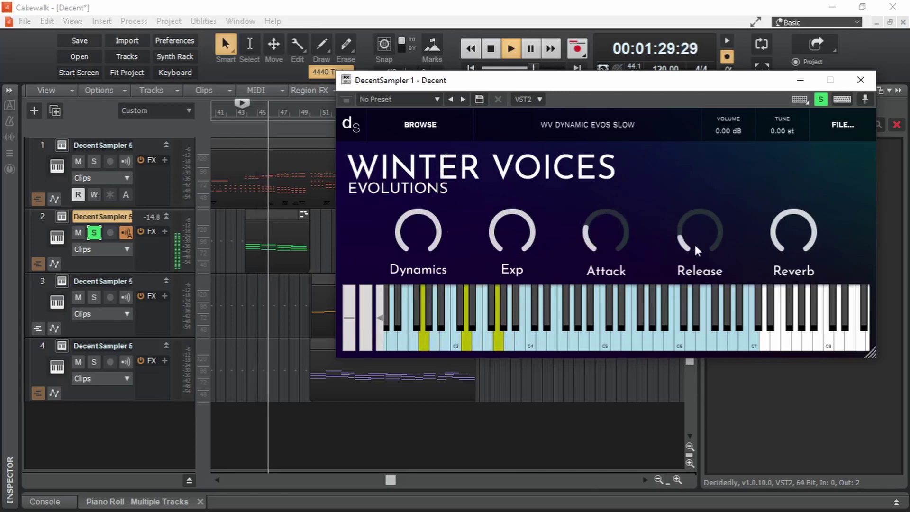
{"action": "key", "text": "space"}
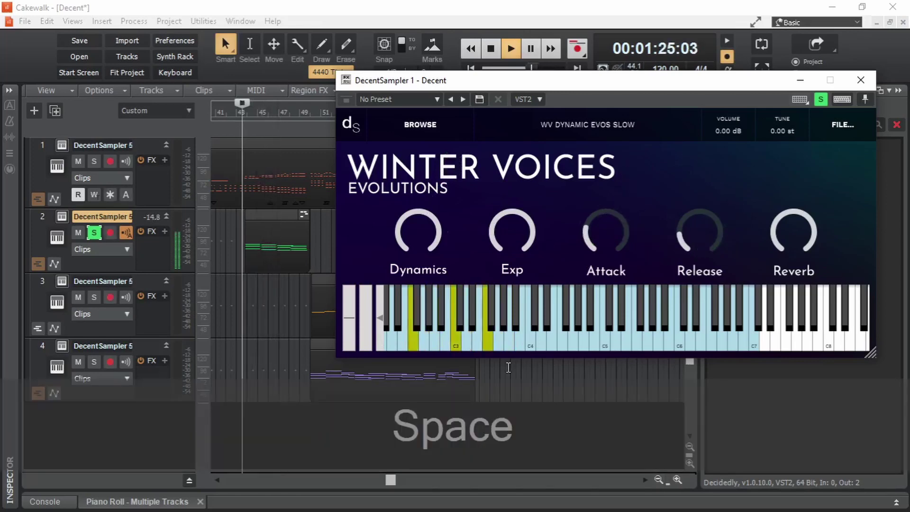
Place the playback position just before track 3's clip, solo track 3, and open its DecentSampler in place of the Winter Voices window.
{"action": "left_click", "coordinate": [308, 413]}
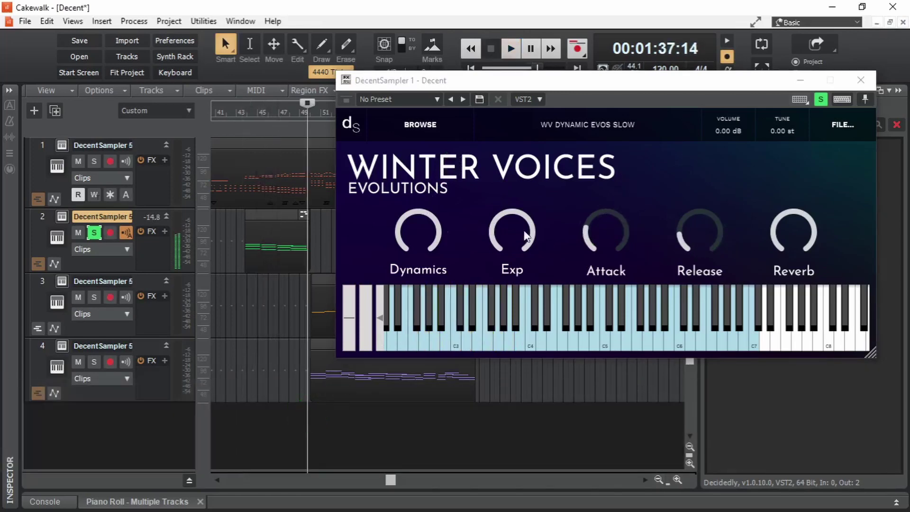
{"action": "left_click", "coordinate": [860, 80]}
{"action": "left_click", "coordinate": [94, 297]}
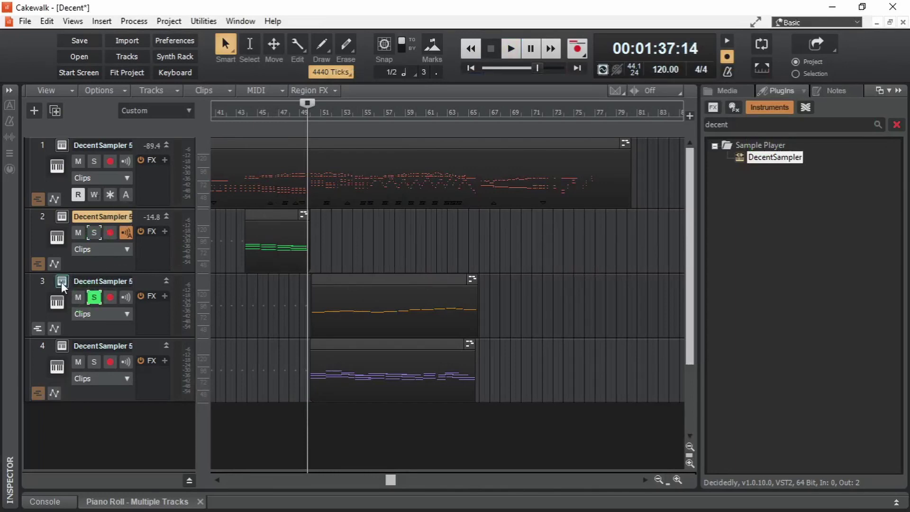
{"action": "left_click", "coordinate": [61, 280]}
{"action": "left_click_drag", "start_coordinate": [591, 93], "coordinate": [424, 110]}
Switch to File Explorer and browse to the Slinky Violin [Decent Sampler] folder within Stringed Instruments.
{"action": "key", "text": "alt+Tab"}
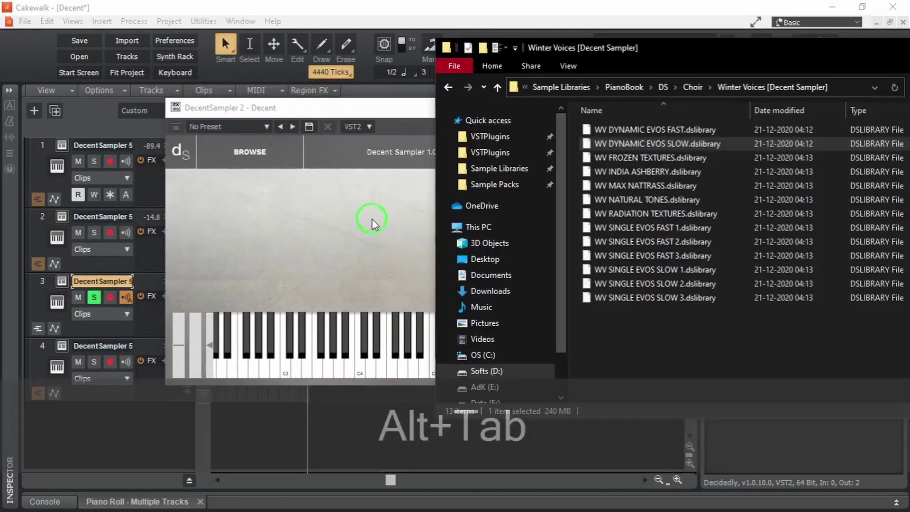
{"action": "left_click", "coordinate": [447, 86]}
{"action": "left_click_drag", "start_coordinate": [637, 53], "coordinate": [440, 46]}
{"action": "left_click", "coordinate": [250, 80]}
{"action": "left_click", "coordinate": [423, 277]}
{"action": "double_click", "coordinate": [422, 278]}
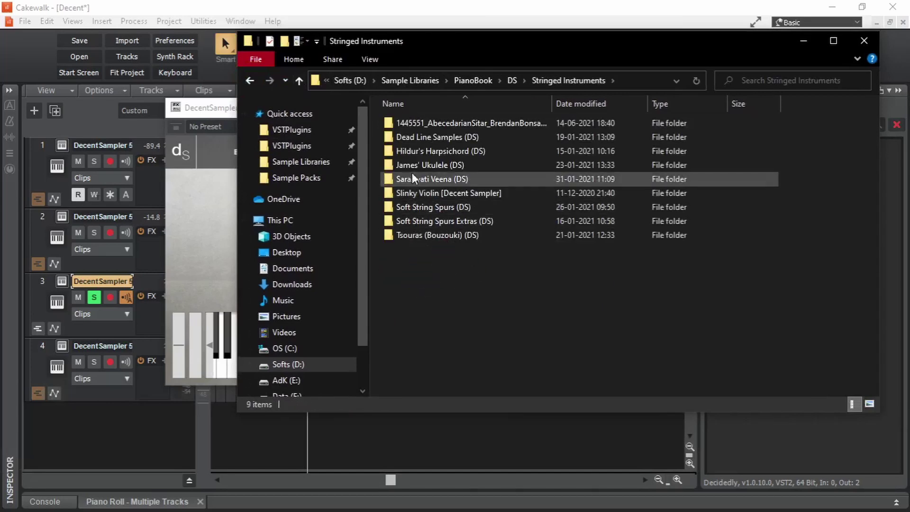
{"action": "double_click", "coordinate": [456, 192]}
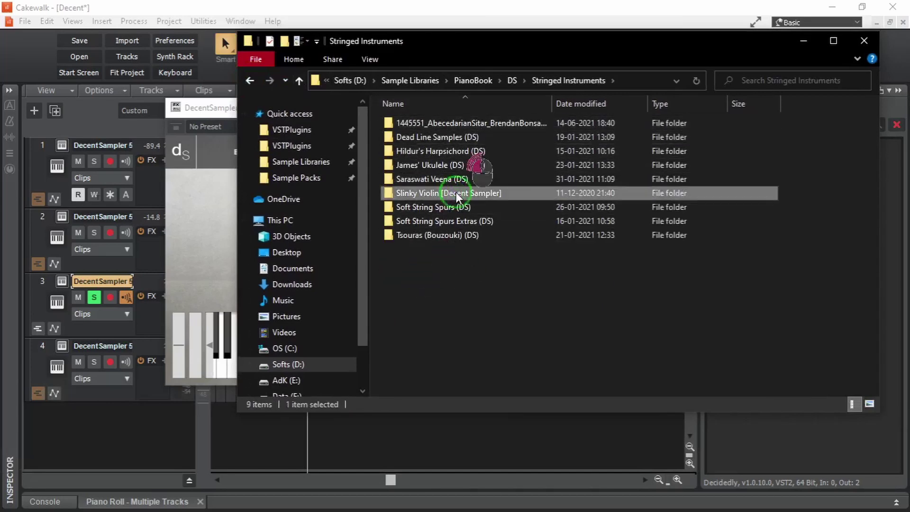
{"action": "left_click_drag", "start_coordinate": [694, 293], "coordinate": [345, 145]}
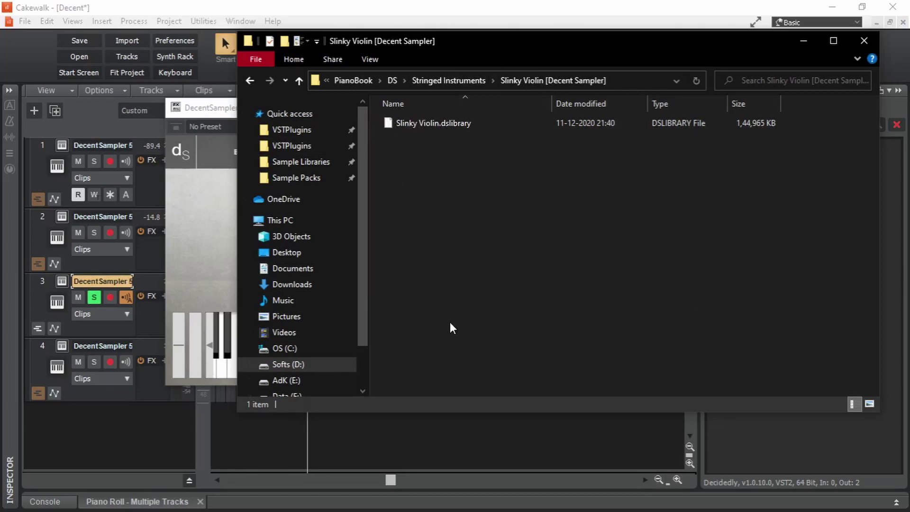
Load Slinky Violin.dslibrary into track 3's DecentSampler and choose the plain Slinky Violin preset.
{"action": "left_click", "coordinate": [432, 122]}
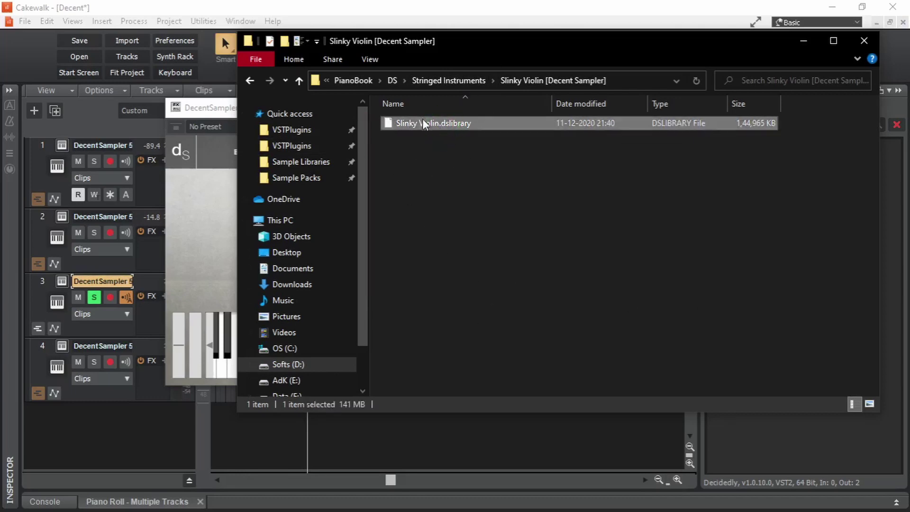
{"action": "left_click_drag", "start_coordinate": [457, 46], "coordinate": [574, 40]}
{"action": "left_click_drag", "start_coordinate": [550, 117], "coordinate": [286, 248]}
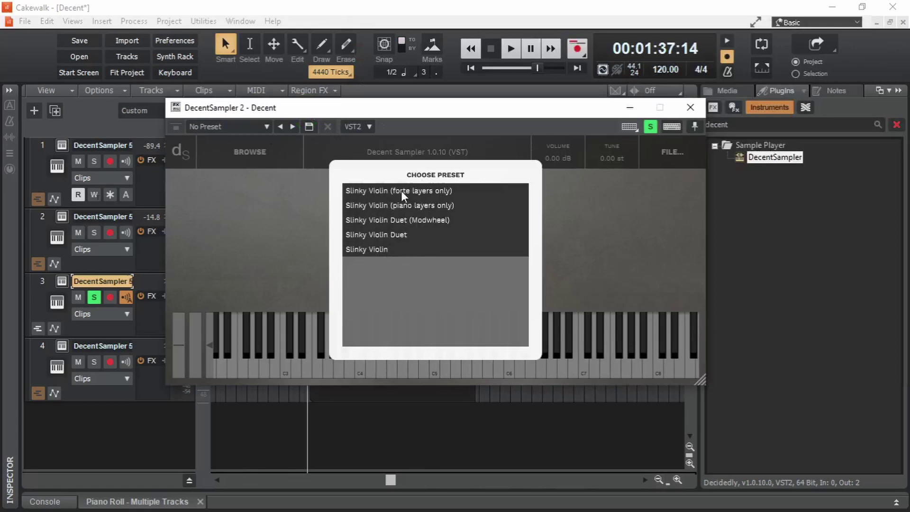
{"action": "left_click", "coordinate": [384, 249]}
Audition the Slinky Violin on the keyboard and in playback, raise its volume to 4.03 dB, and stop the project.
{"action": "left_click", "coordinate": [361, 366]}
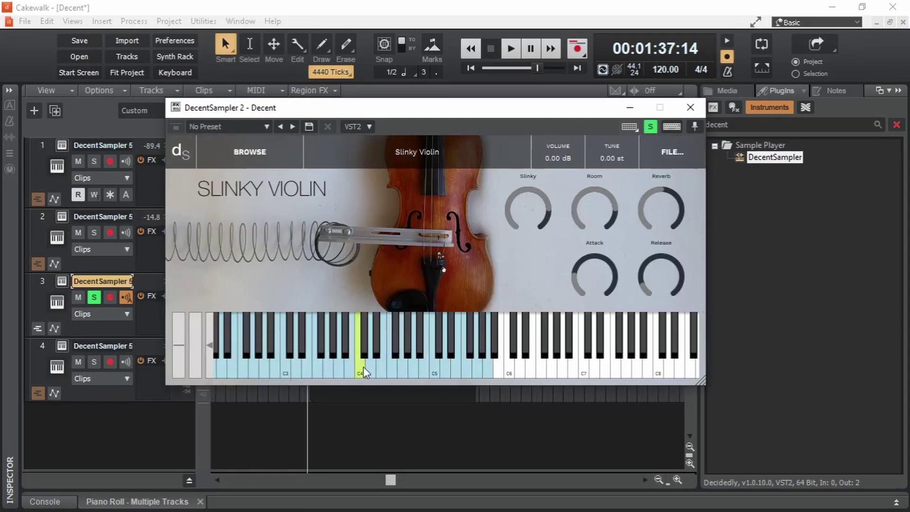
{"action": "left_click_drag", "start_coordinate": [363, 366], "coordinate": [431, 346]}
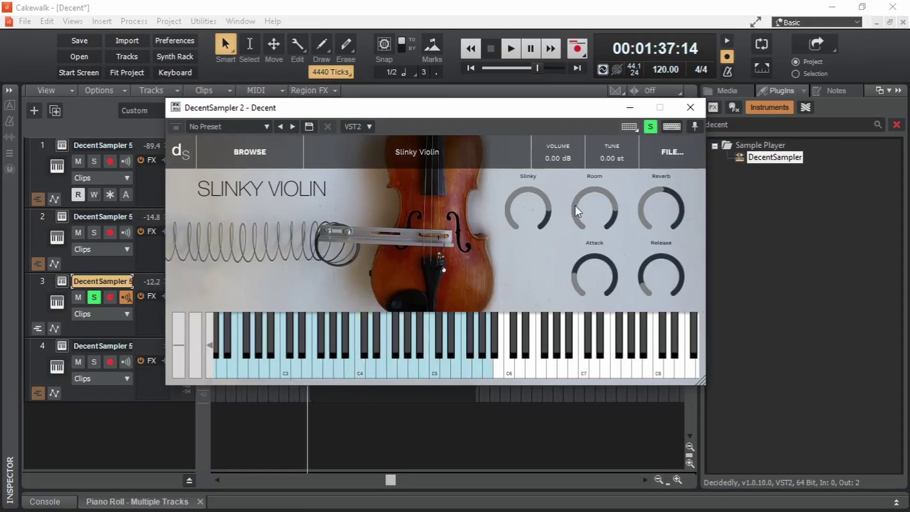
{"action": "key", "text": "space"}
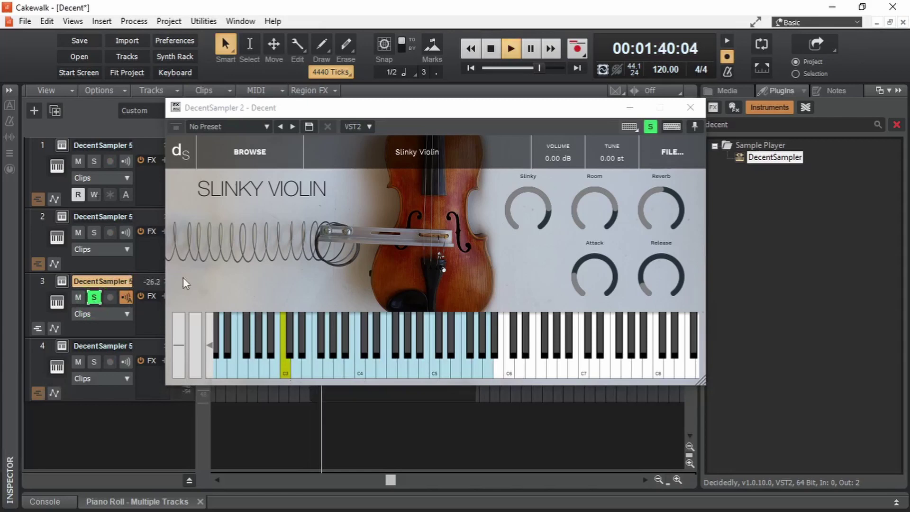
{"action": "left_click_drag", "start_coordinate": [496, 113], "coordinate": [642, 79]}
{"action": "left_click_drag", "start_coordinate": [704, 135], "coordinate": [700, 117]}
{"action": "key", "text": "space"}
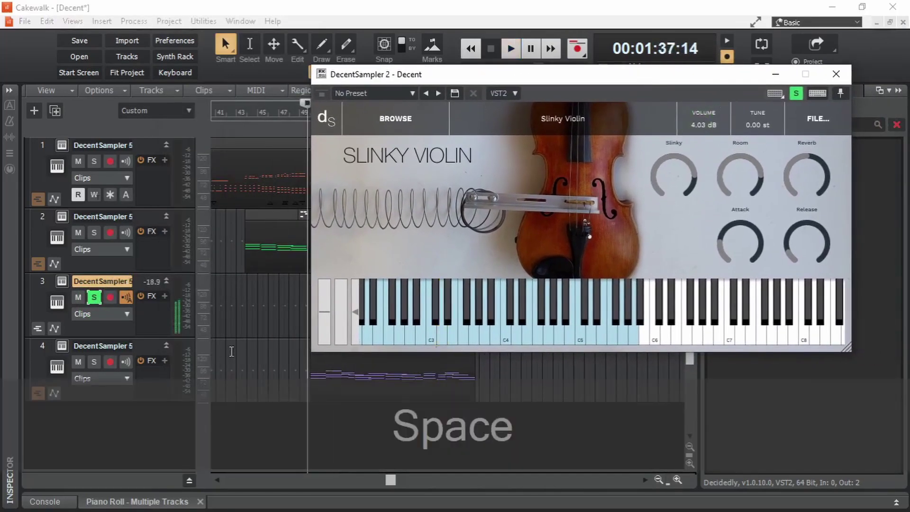
Turn off solo on track 3 and open track 4's DecentSampler, moving its window beside the track headers.
{"action": "left_click", "coordinate": [94, 297]}
{"action": "left_click", "coordinate": [61, 347]}
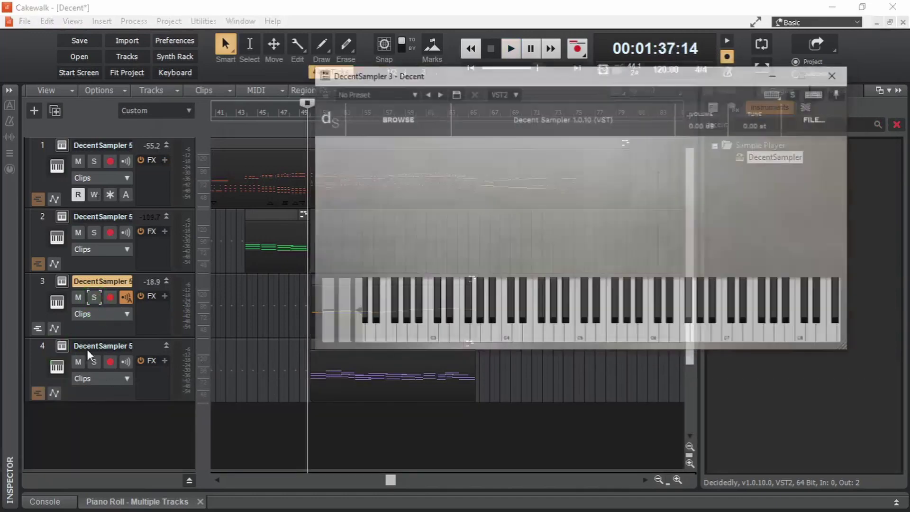
{"action": "left_click_drag", "start_coordinate": [533, 79], "coordinate": [393, 124]}
Load SSS Swells.dspreset from the Soft String Spurs (DS) folder in File Explorer into track 4's DecentSampler.
{"action": "key", "text": "alt+Tab"}
{"action": "left_click", "coordinate": [367, 75]}
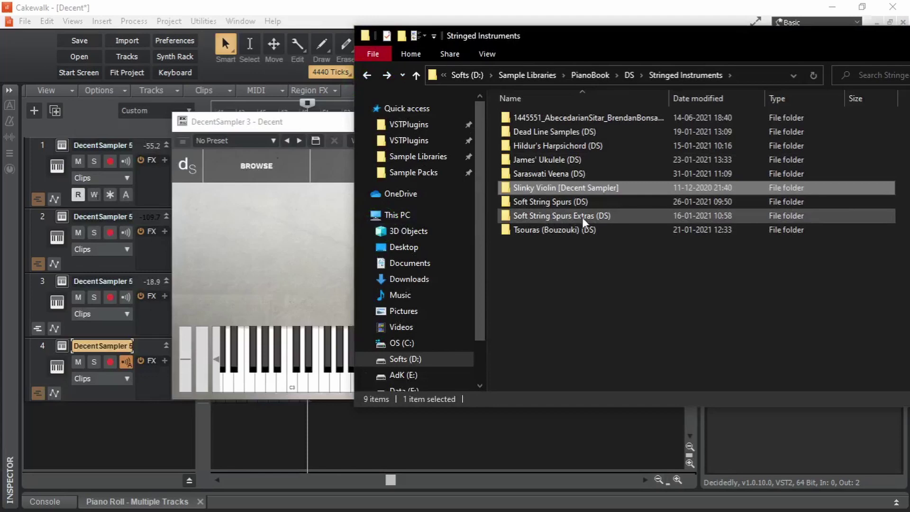
{"action": "double_click", "coordinate": [573, 216]}
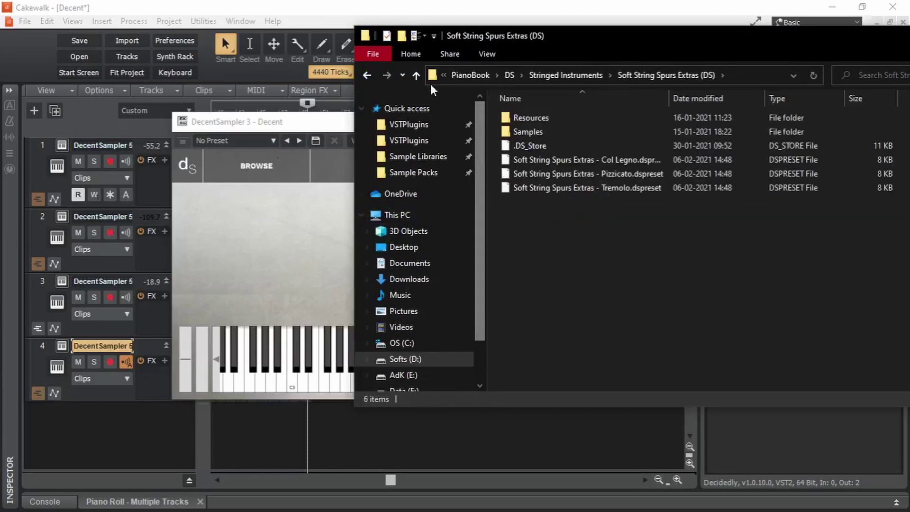
{"action": "left_click", "coordinate": [366, 76]}
{"action": "left_click", "coordinate": [567, 202]}
{"action": "double_click", "coordinate": [567, 203]}
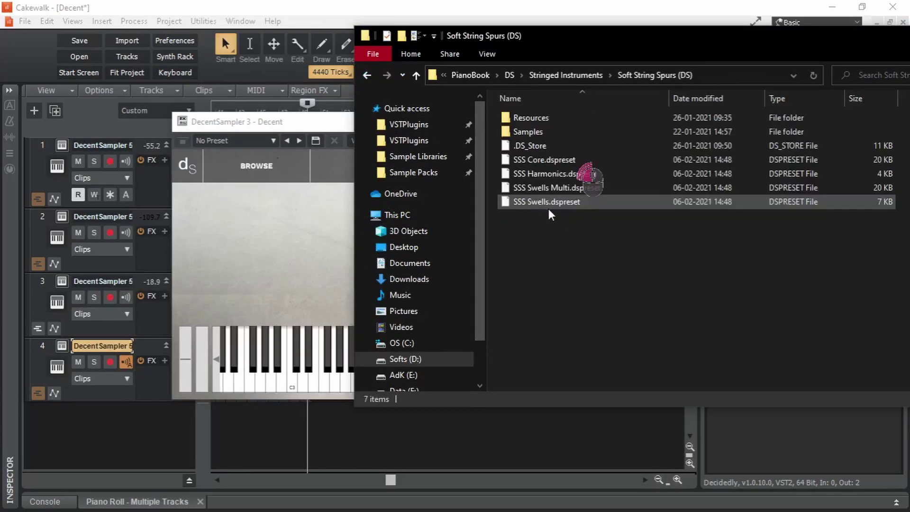
{"action": "left_click_drag", "start_coordinate": [538, 203], "coordinate": [313, 266]}
{"action": "left_click_drag", "start_coordinate": [839, 38], "coordinate": [820, 47]}
{"action": "left_click", "coordinate": [436, 132]}
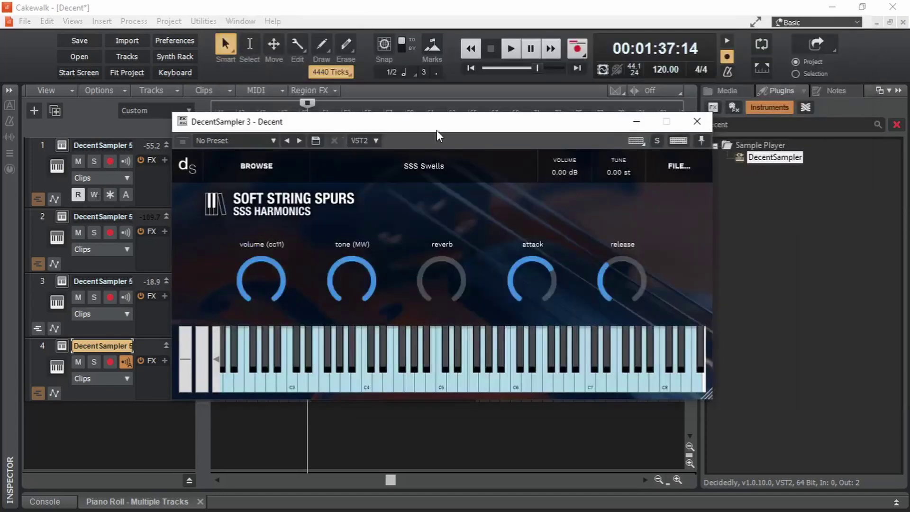
Solo and play the Soft String Spurs part, raise its reverb and release, set its volume to 4.03 dB, and stop.
{"action": "left_click", "coordinate": [656, 141]}
{"action": "key", "text": "space"}
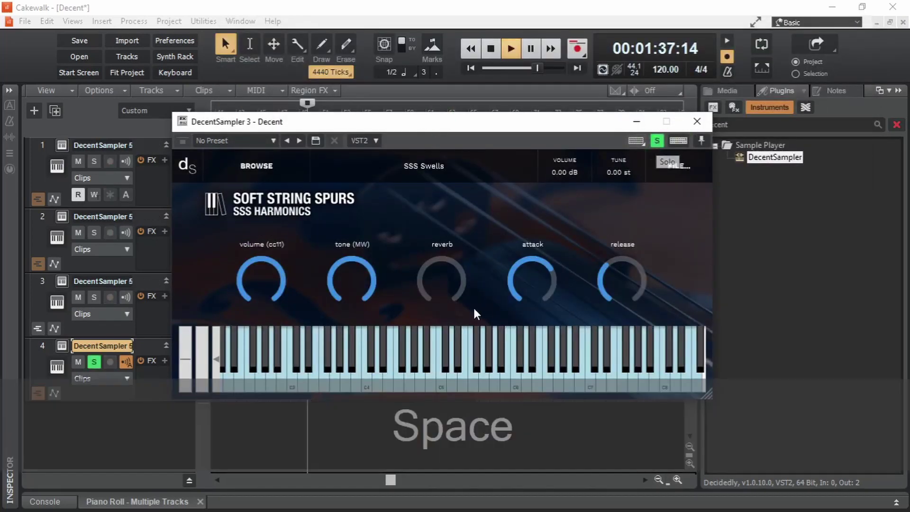
{"action": "left_click_drag", "start_coordinate": [444, 289], "coordinate": [456, 268]}
{"action": "left_click", "coordinate": [598, 273]}
{"action": "left_click_drag", "start_coordinate": [599, 274], "coordinate": [609, 251]}
{"action": "left_click", "coordinate": [530, 281]}
{"action": "left_click", "coordinate": [616, 275]}
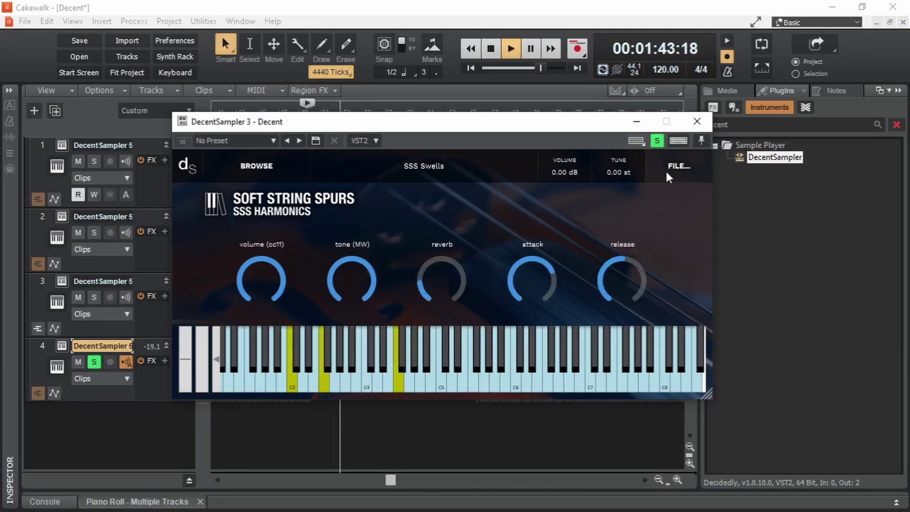
{"action": "left_click_drag", "start_coordinate": [564, 172], "coordinate": [566, 167]}
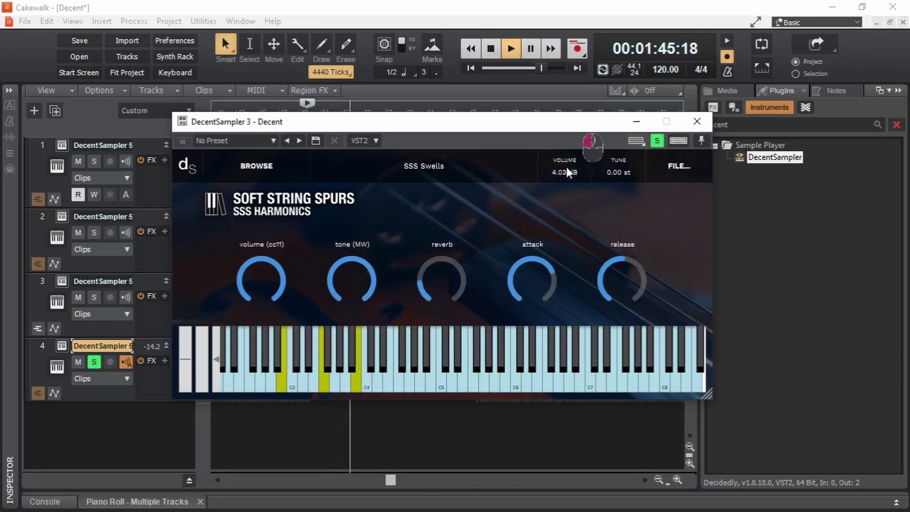
{"action": "key", "text": "space"}
Unsolo track 4, close its sampler window, and play all tracks together from about bar 46.
{"action": "left_click", "coordinate": [656, 140]}
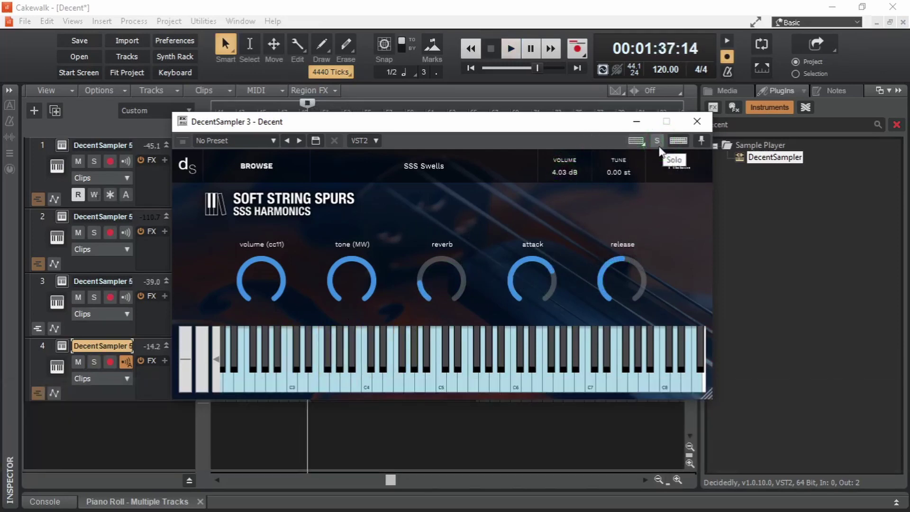
{"action": "left_click", "coordinate": [696, 122]}
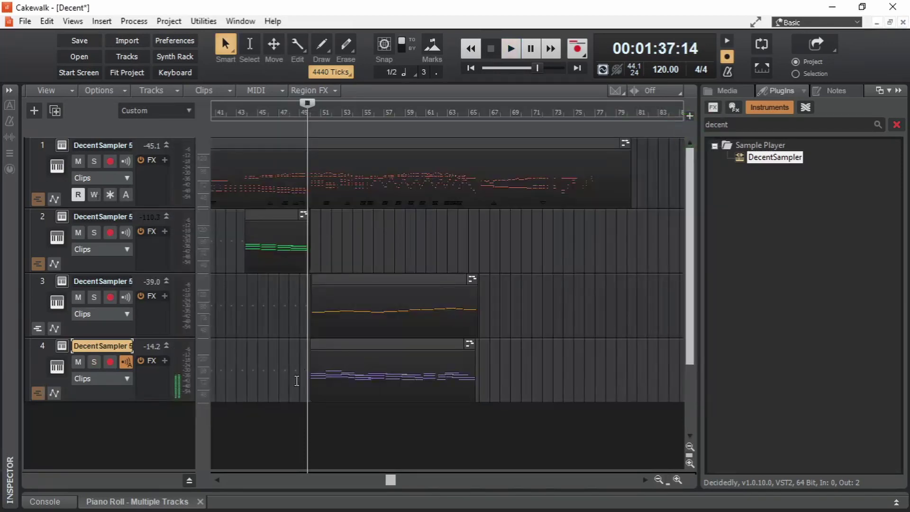
{"action": "left_click", "coordinate": [269, 418]}
{"action": "key", "text": "space"}
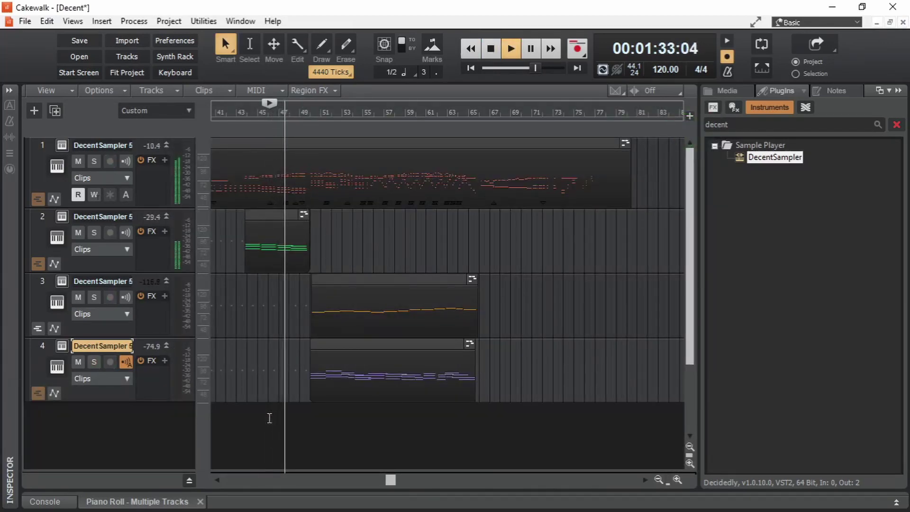
Adjust the volume in track 2's DecentSampler during playback and close its window.
{"action": "left_click", "coordinate": [63, 218]}
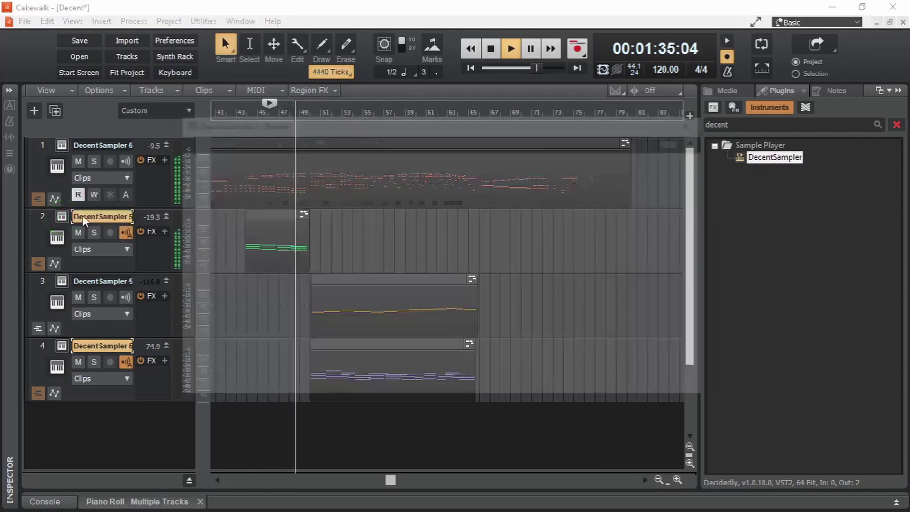
{"action": "left_click_drag", "start_coordinate": [574, 170], "coordinate": [566, 170]}
{"action": "left_click", "coordinate": [695, 122]}
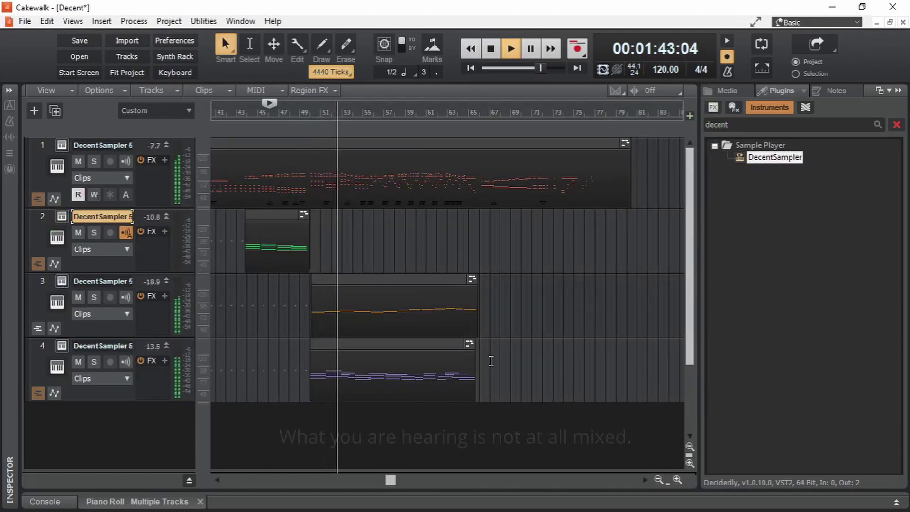
Open track 3's Slinky Violin during playback, set its volume to 1.34 dB, and fine-tune the Slinky and Reverb amounts.
{"action": "left_click", "coordinate": [62, 281]}
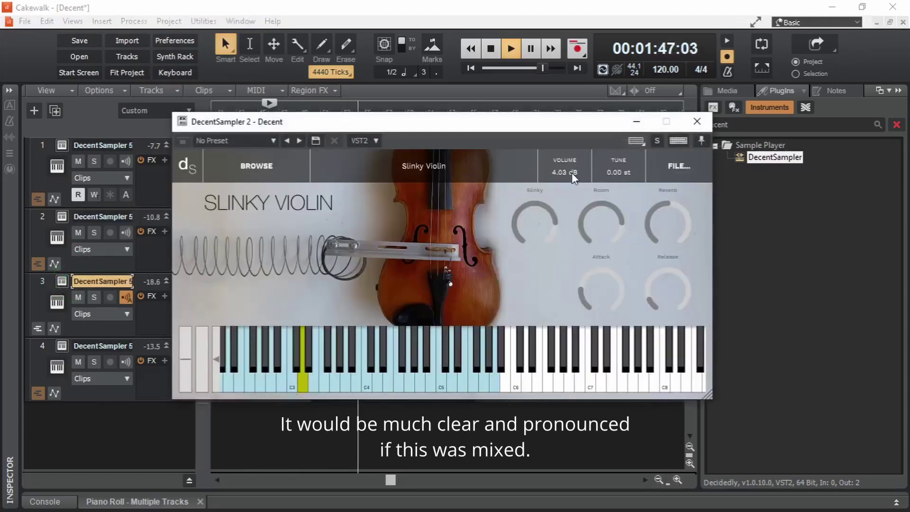
{"action": "left_click_drag", "start_coordinate": [572, 179], "coordinate": [561, 174]}
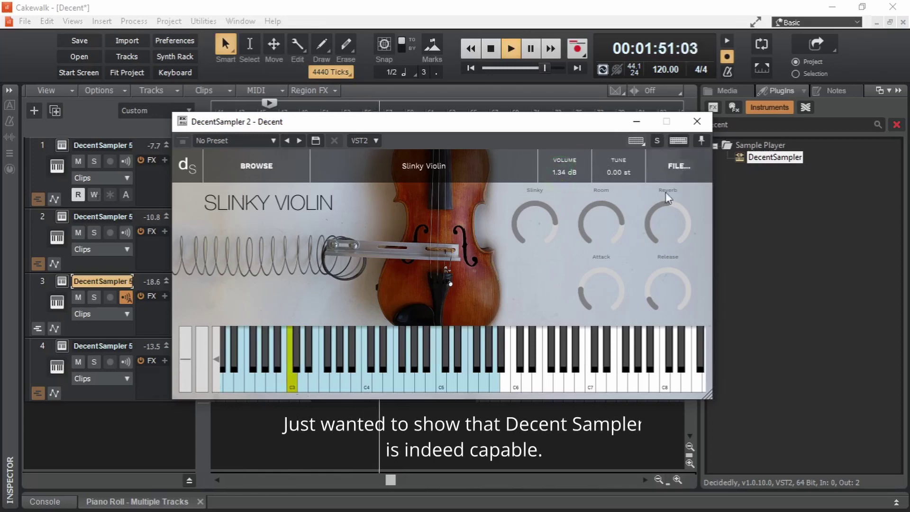
{"action": "left_click_drag", "start_coordinate": [538, 227], "coordinate": [540, 239]}
{"action": "left_click_drag", "start_coordinate": [664, 224], "coordinate": [663, 227]}
{"action": "left_click_drag", "start_coordinate": [542, 225], "coordinate": [543, 226]}
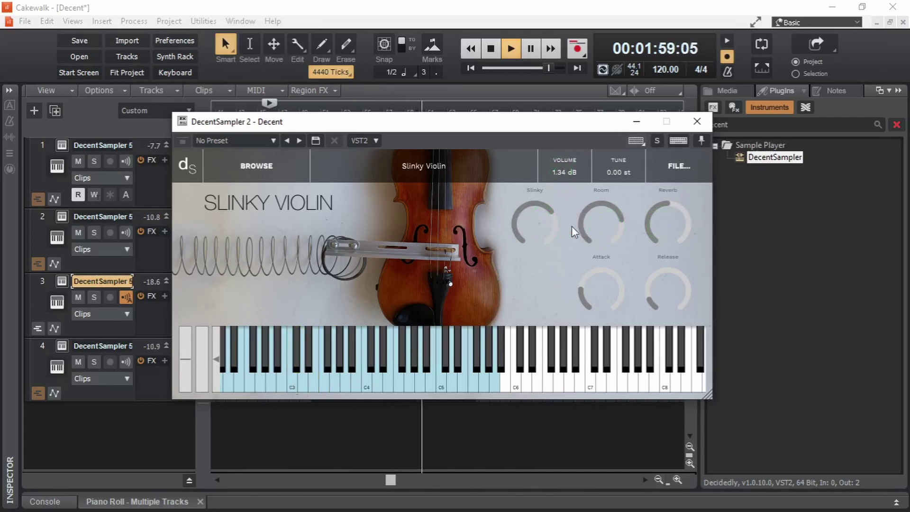
Close track 3's Slinky Violin window and stop playback of the arrangement.
{"action": "left_click", "coordinate": [696, 122]}
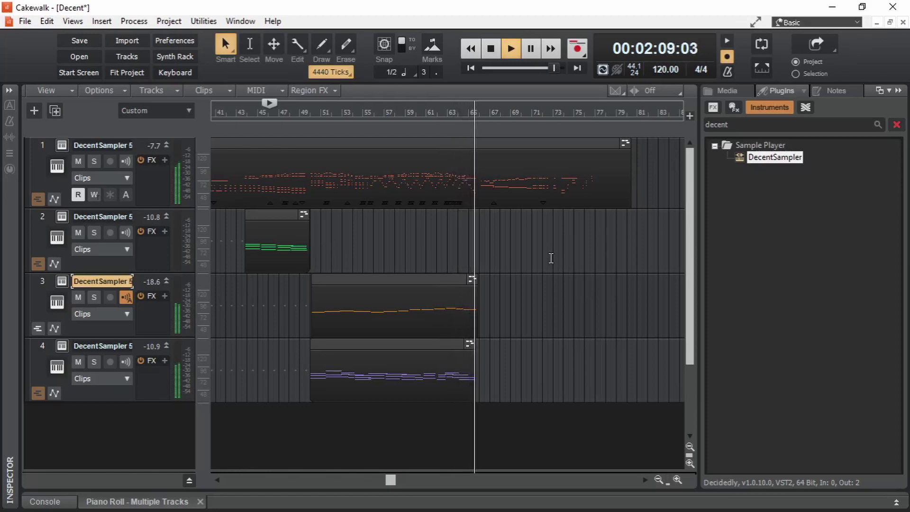
{"action": "key", "text": "space"}
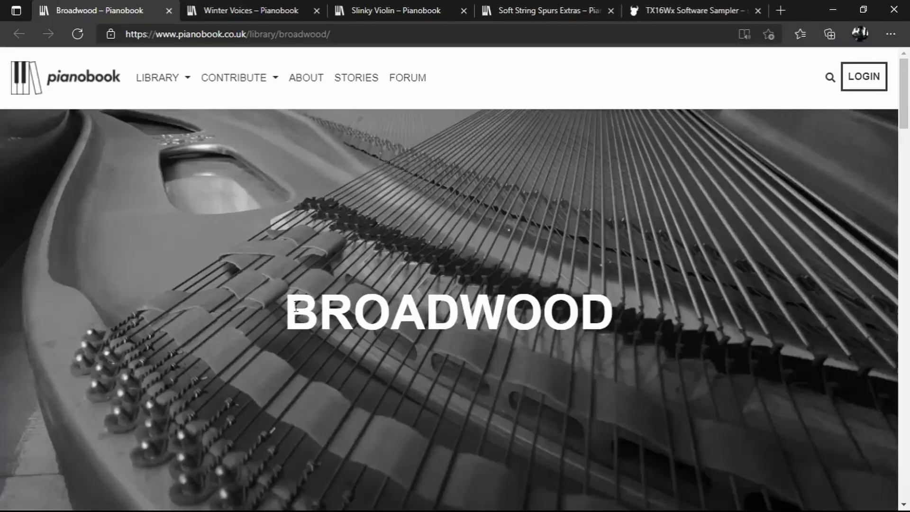
Switch to the browser and examine the download formats offered on the Pianobook pages for Broadwood, Winter Voices and Slinky Violin, then minimize it.
{"action": "middle_click", "coordinate": [560, 262]}
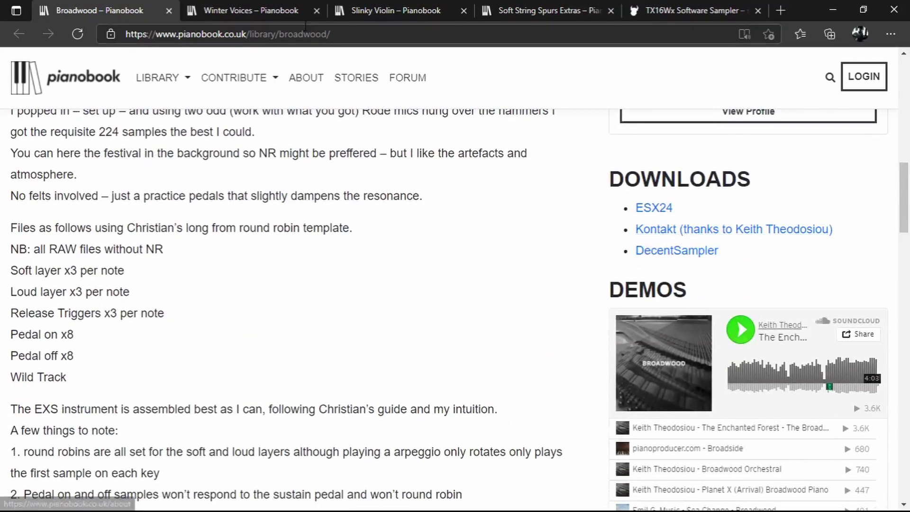
{"action": "left_click", "coordinate": [241, 12]}
{"action": "middle_click", "coordinate": [720, 231]}
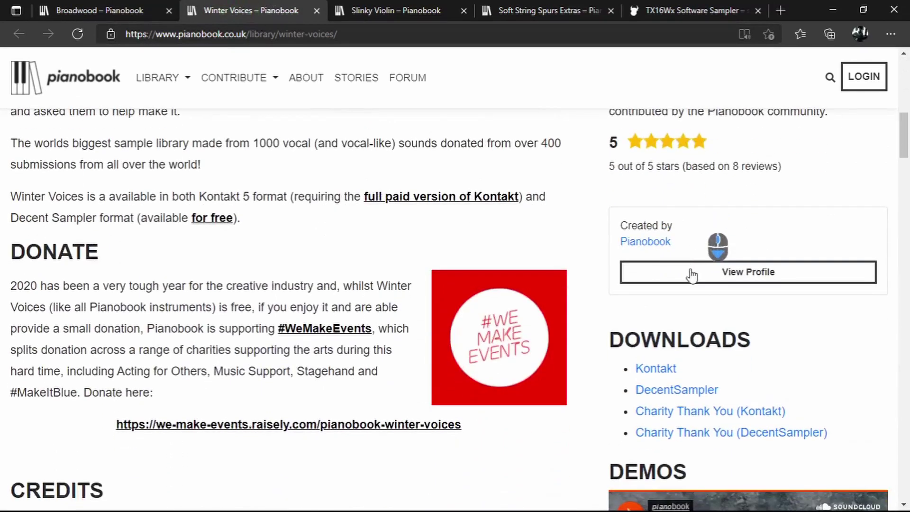
{"action": "middle_click", "coordinate": [666, 360]}
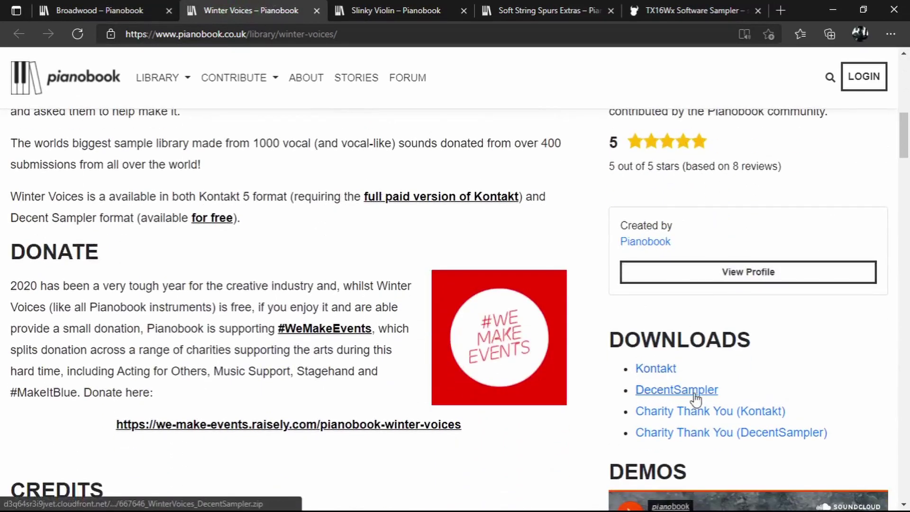
{"action": "left_click", "coordinate": [390, 12]}
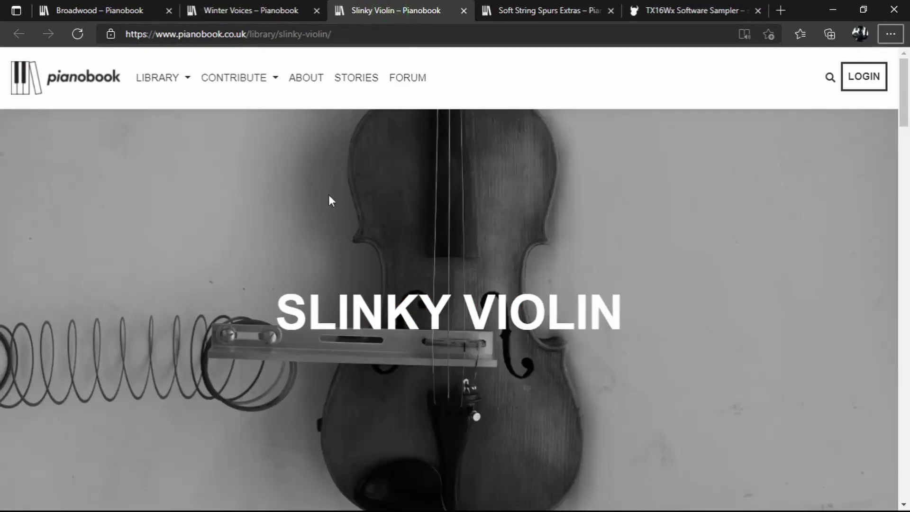
{"action": "middle_click", "coordinate": [516, 272]}
{"action": "middle_click", "coordinate": [631, 303]}
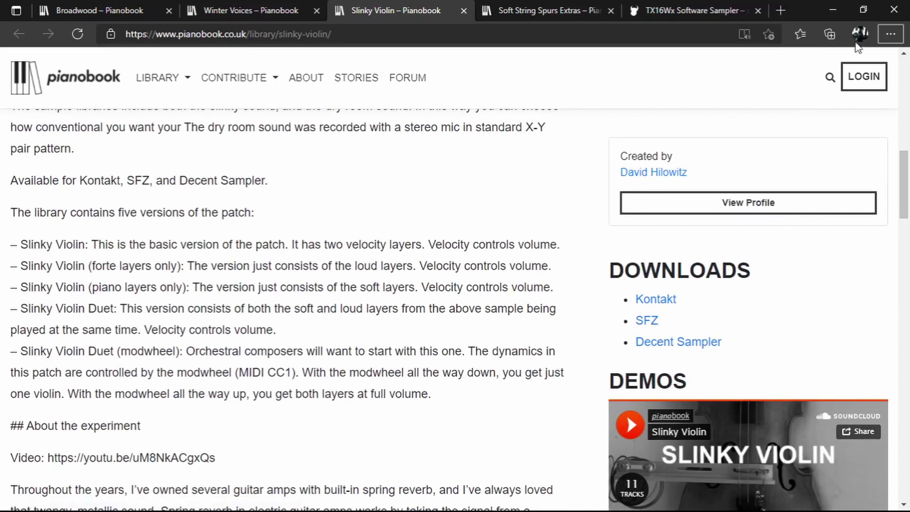
{"action": "left_click", "coordinate": [833, 12]}
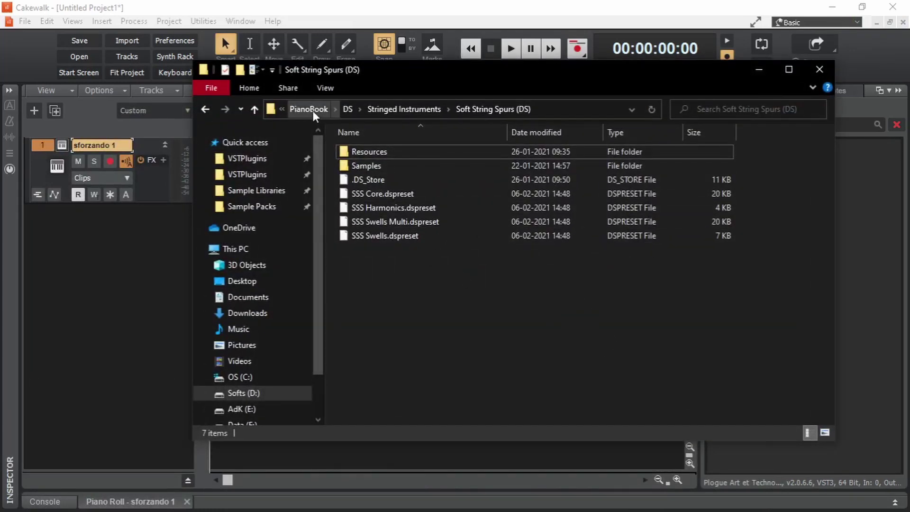
Open the Soft Drums folder in the PianoBook library, under SFZ and Drums & Perc.
{"action": "left_click", "coordinate": [308, 109]}
{"action": "double_click", "coordinate": [403, 195]}
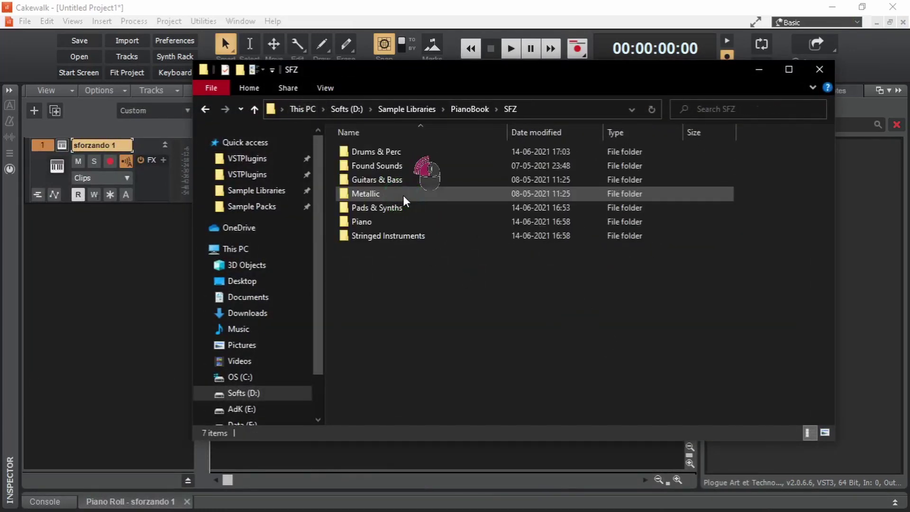
{"action": "double_click", "coordinate": [399, 153]}
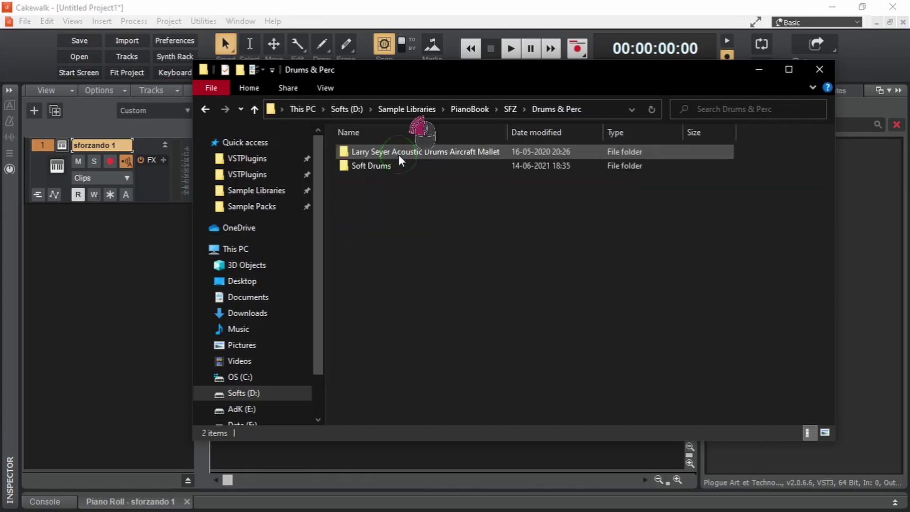
{"action": "double_click", "coordinate": [379, 168]}
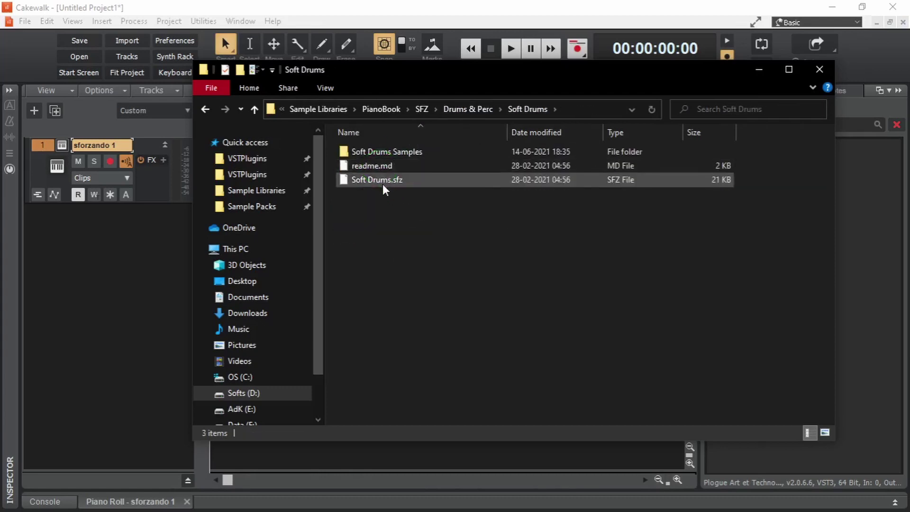
Load Soft Drums.sfz from the file browser into the sforzando instrument and bring its window to the front.
{"action": "left_click_drag", "start_coordinate": [406, 183], "coordinate": [413, 183]}
{"action": "left_click_drag", "start_coordinate": [380, 64], "coordinate": [571, 59]}
{"action": "left_click_drag", "start_coordinate": [567, 173], "coordinate": [325, 203]}
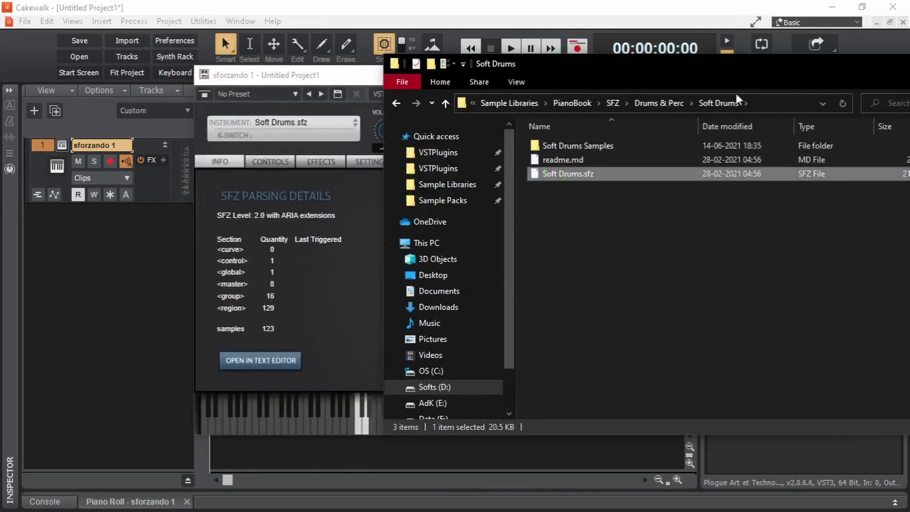
{"action": "left_click", "coordinate": [549, 232]}
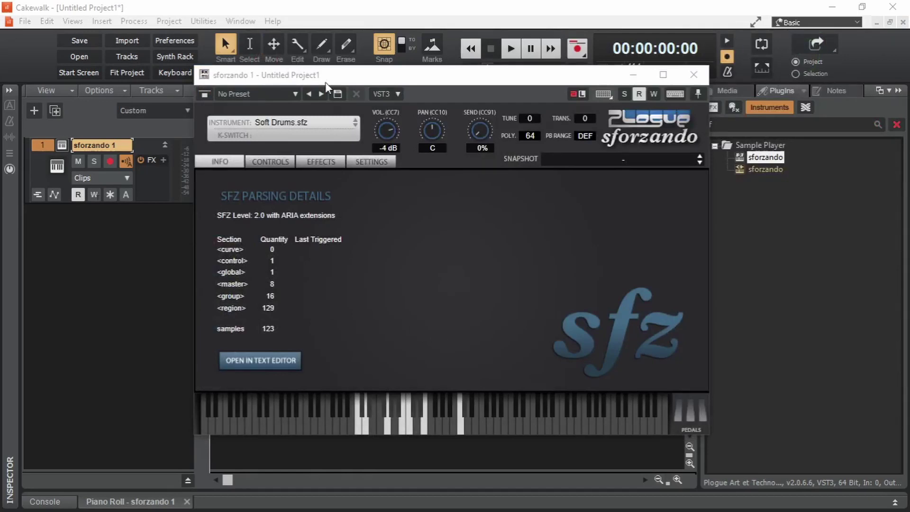
View the drum groove clips behind the sforzando window, put the window back, and play the groove briefly.
{"action": "left_click_drag", "start_coordinate": [491, 76], "coordinate": [751, 86]}
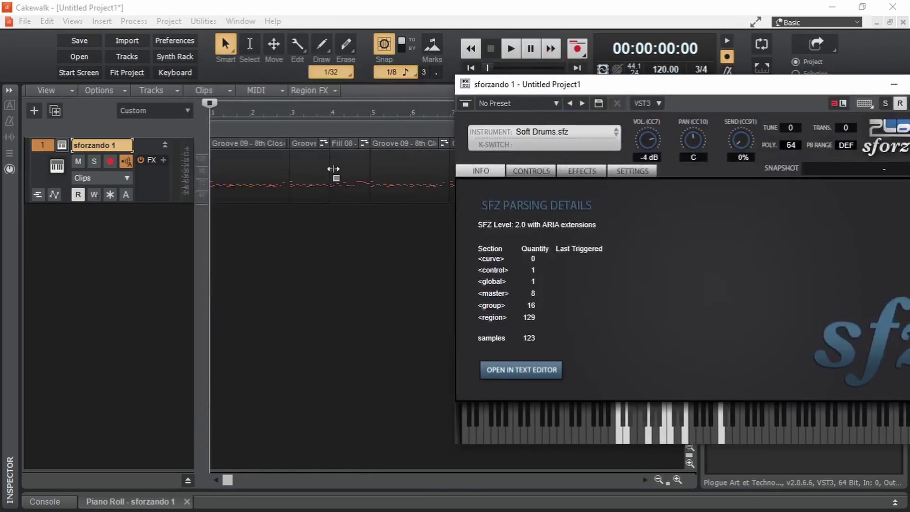
{"action": "left_click_drag", "start_coordinate": [601, 91], "coordinate": [323, 68]}
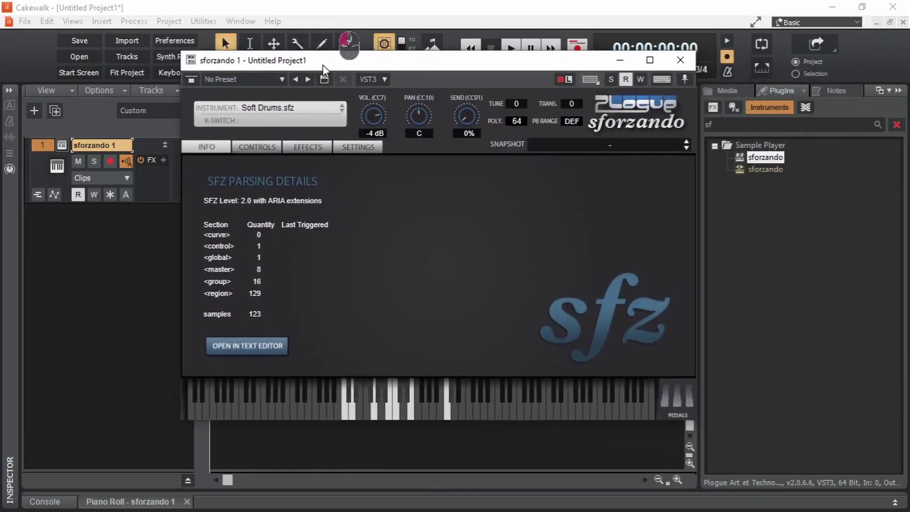
{"action": "key", "text": "space"}
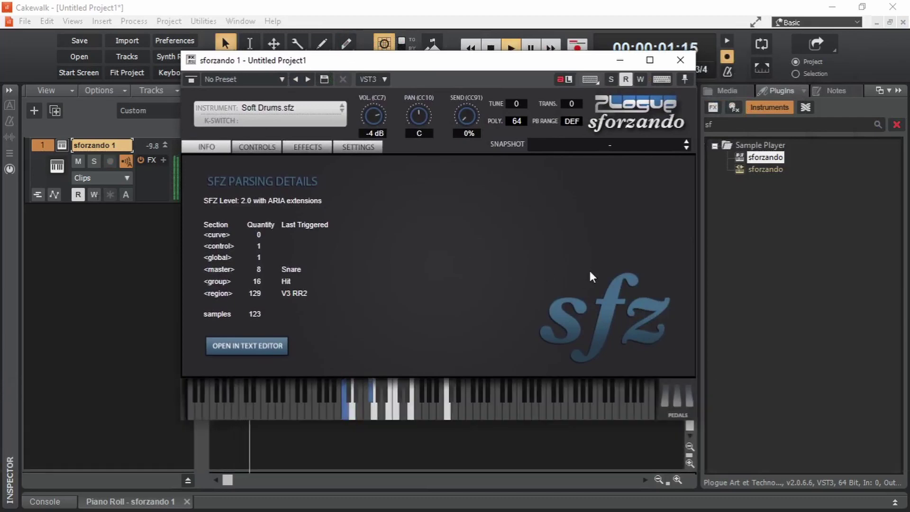
{"action": "key", "text": "space"}
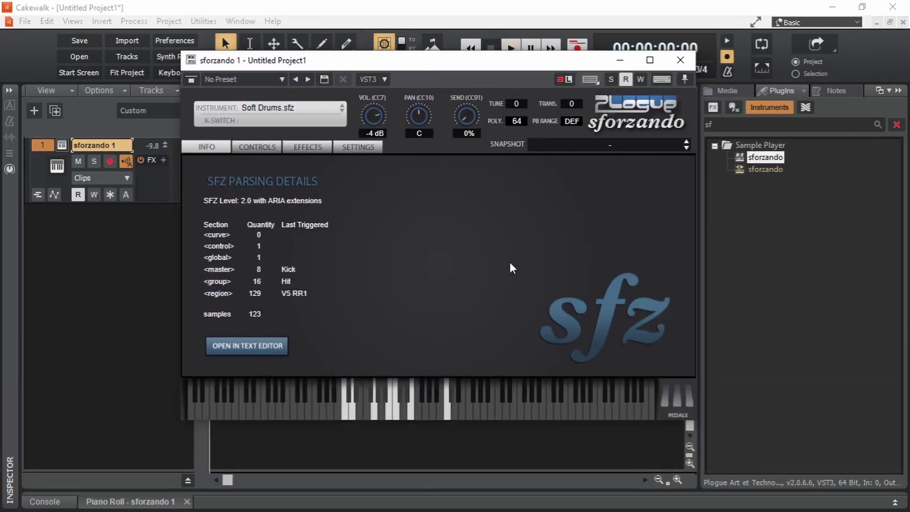
Show sforzando's effects and, with the groove playing, raise the Send amount to 69%, then stop playback.
{"action": "left_click", "coordinate": [307, 147]}
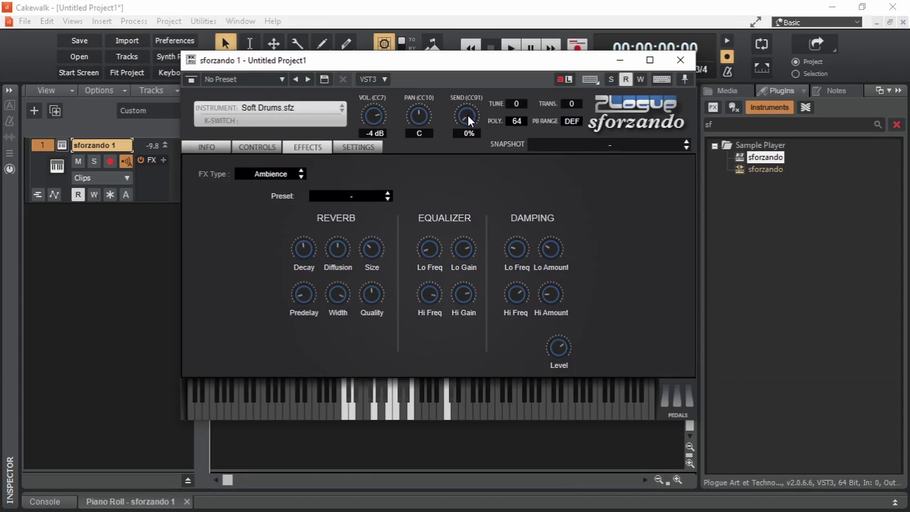
{"action": "key", "text": "space"}
{"action": "left_click_drag", "start_coordinate": [467, 115], "coordinate": [480, 28]}
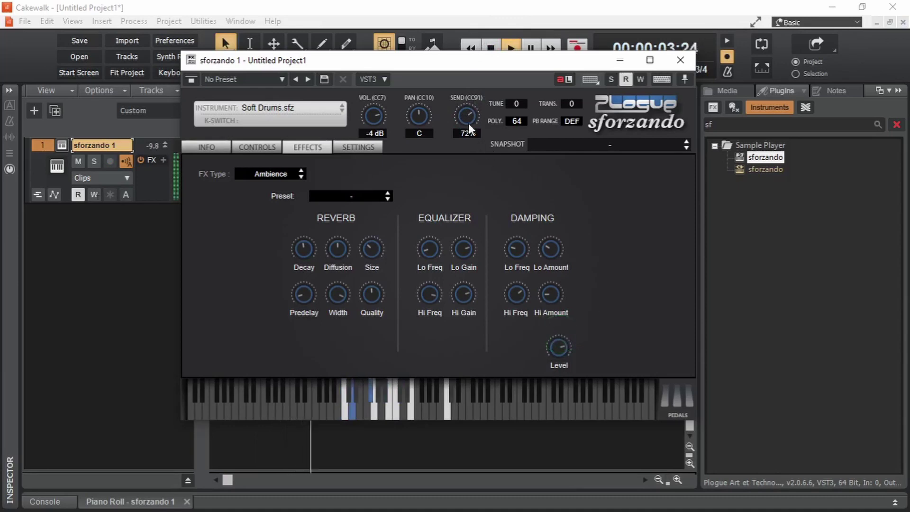
{"action": "mouse_move", "coordinate": [466, 115]}
{"action": "left_mouse_down"}
{"action": "mouse_move", "coordinate": [468, 130]}
{"action": "mouse_move", "coordinate": [466, 120]}
{"action": "left_mouse_up"}
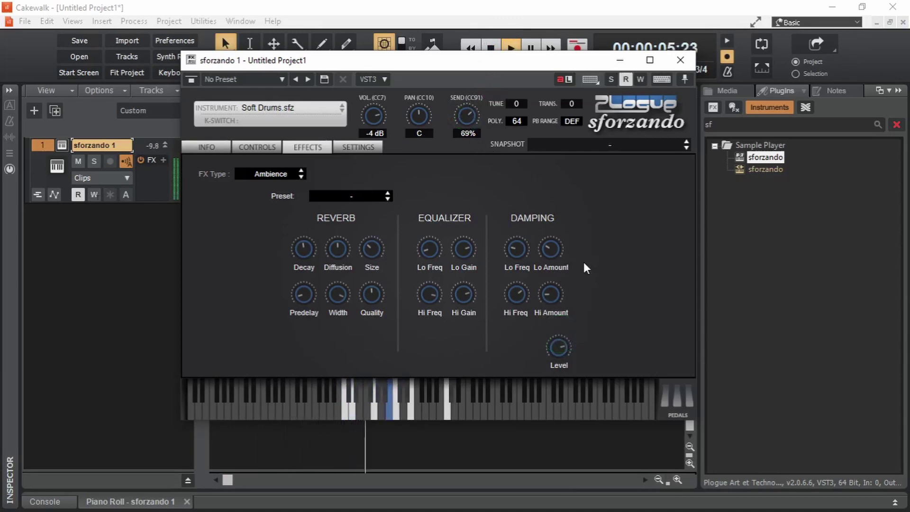
{"action": "key", "text": "space"}
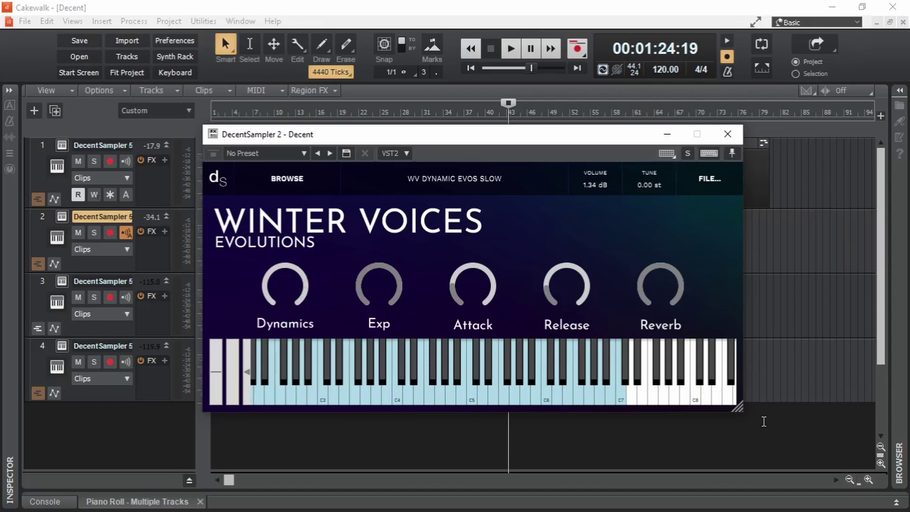
Set the Dynamics of track 2's Winter Voices to maximum and remove its CC# 1 MIDI automation.
{"action": "left_click", "coordinate": [287, 284]}
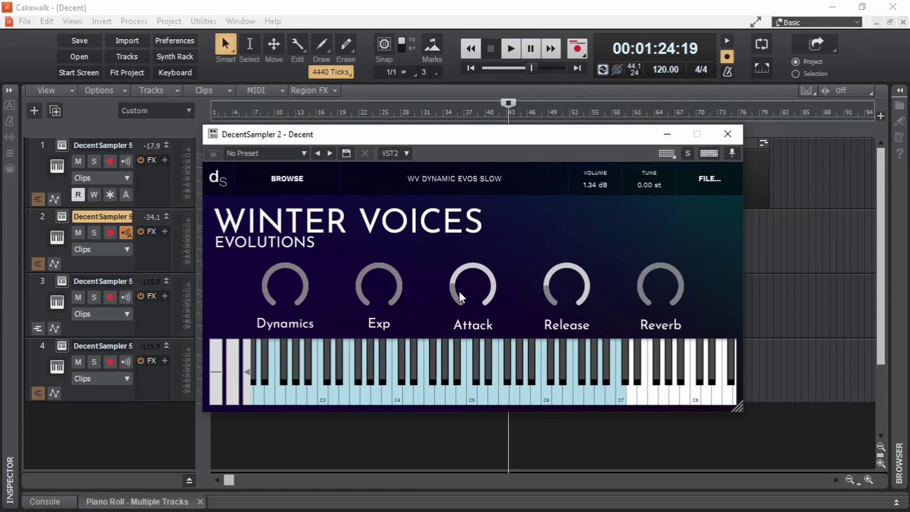
{"action": "right_click", "coordinate": [284, 281]}
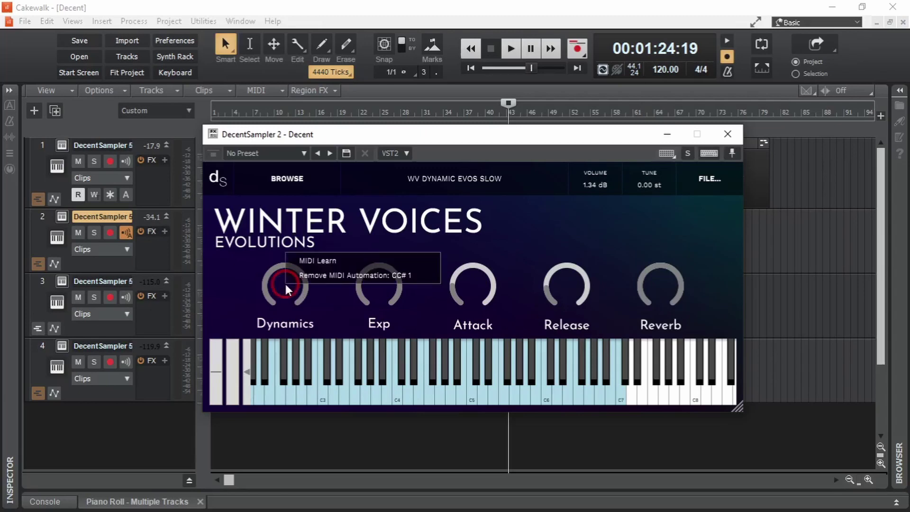
{"action": "left_click", "coordinate": [359, 275]}
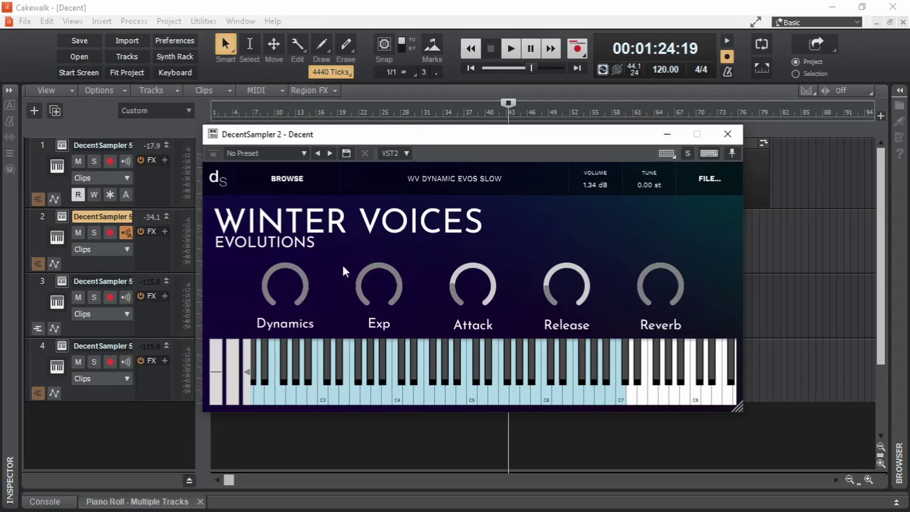
Check the MIDI assignment options of the Exp and Release controls, and close the Winter Voices window.
{"action": "right_click", "coordinate": [379, 283]}
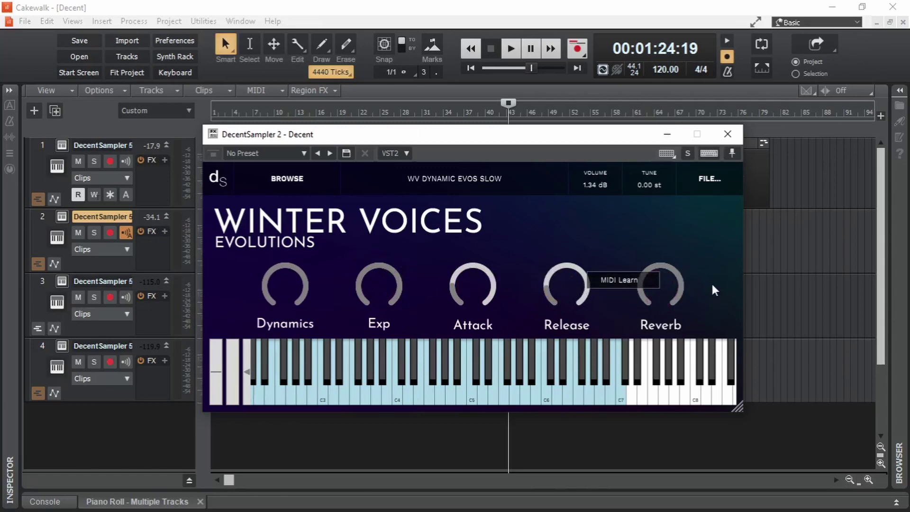
{"action": "left_click", "coordinate": [712, 261]}
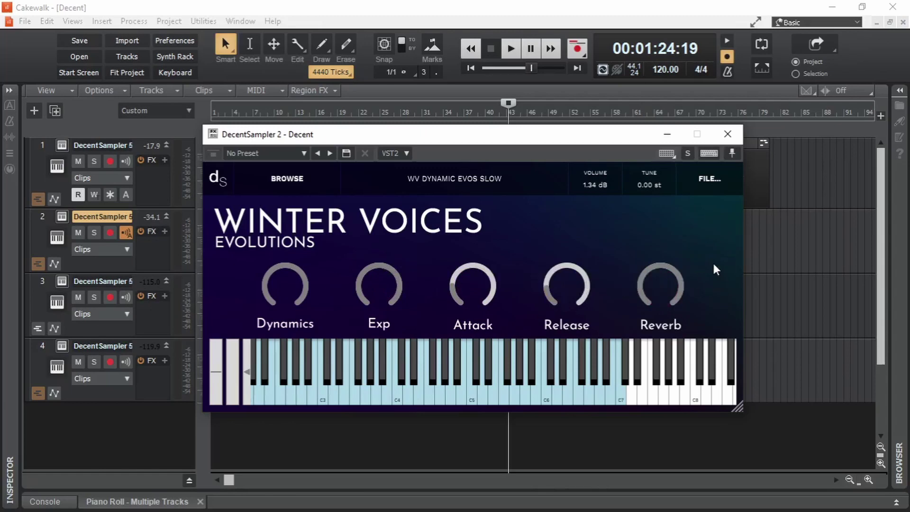
{"action": "left_click", "coordinate": [727, 134]}
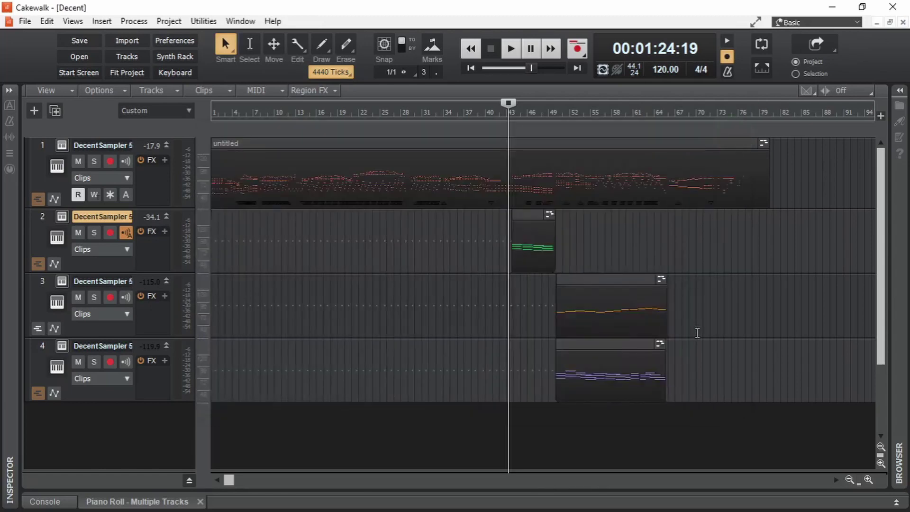
Turn off Zero Controllers When Play Stops in the project's MIDI preferences and accept the change.
{"action": "key", "text": "p"}
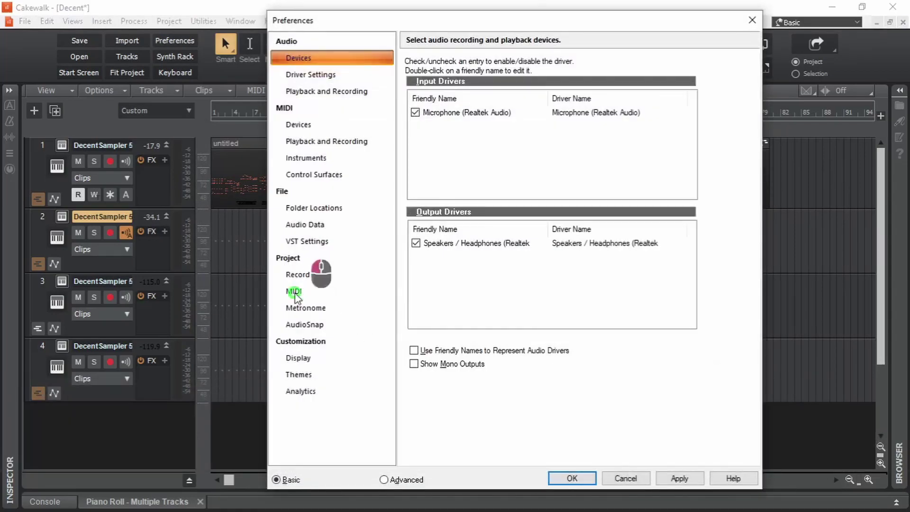
{"action": "left_click", "coordinate": [296, 290]}
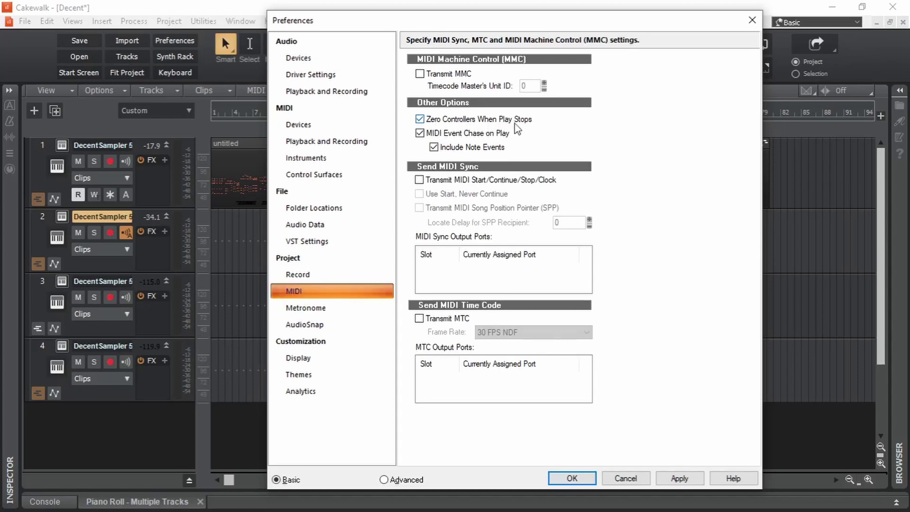
{"action": "left_click", "coordinate": [430, 124]}
{"action": "left_click", "coordinate": [571, 477]}
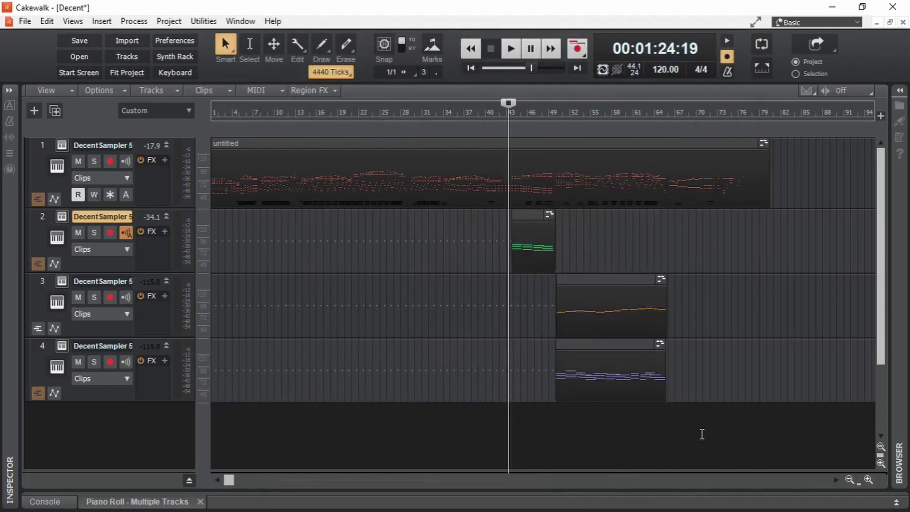